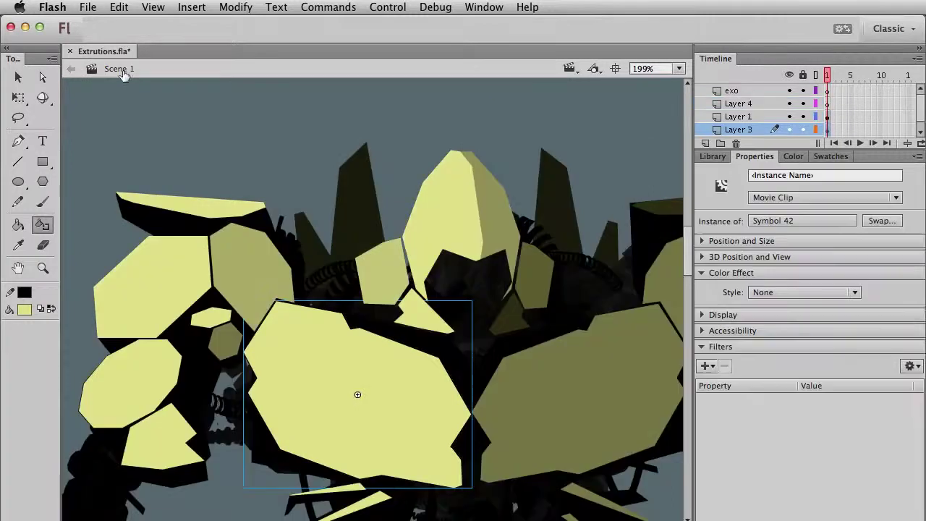
Copy the hexagon from the row of polygons above the character and open the left chest plate symbol for editing
scroll(393, 355, "up", 3)
left_click(227, 215)
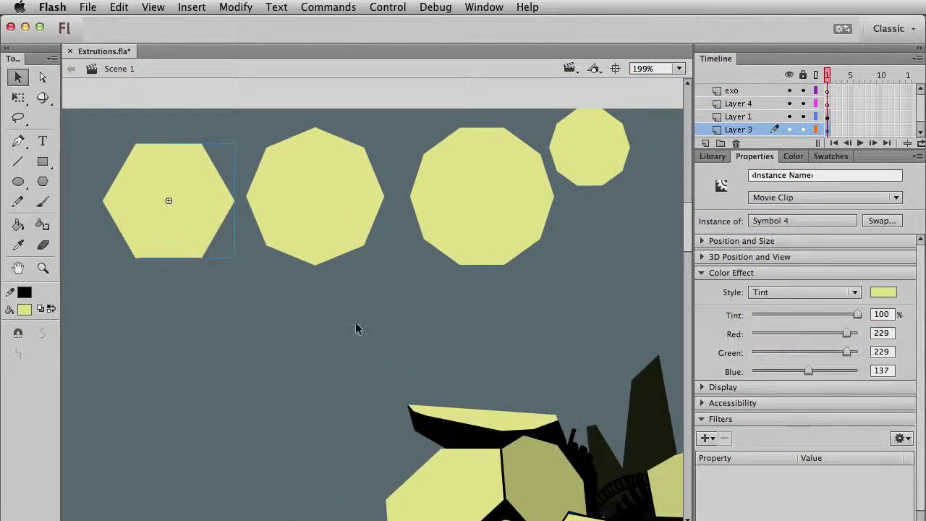
scroll(335, 290, "down", 10)
left_click(336, 347)
double_click(336, 347)
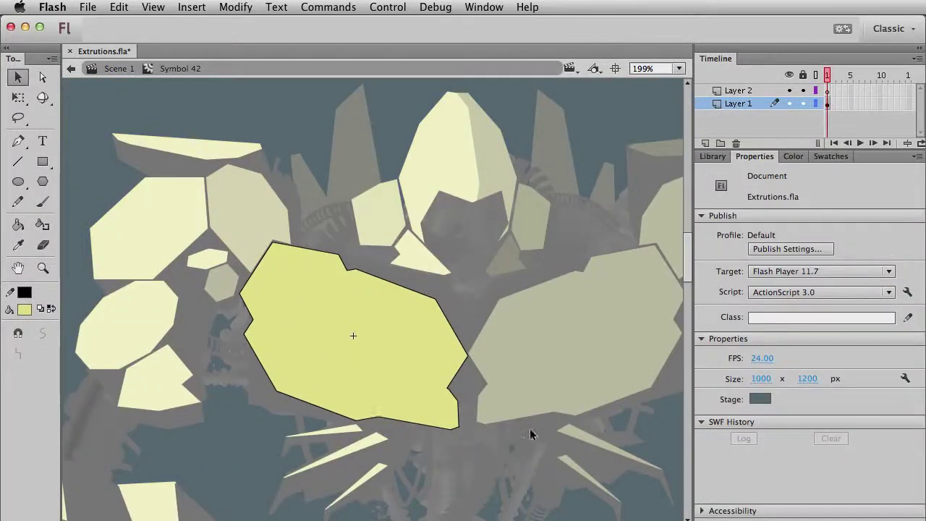
Place the hexagon copy beside the chest plate's upper left and break it apart into an editable shape
left_click(403, 303)
left_click_drag(378, 331, 165, 241)
key("ctrl+b")
left_click(140, 344)
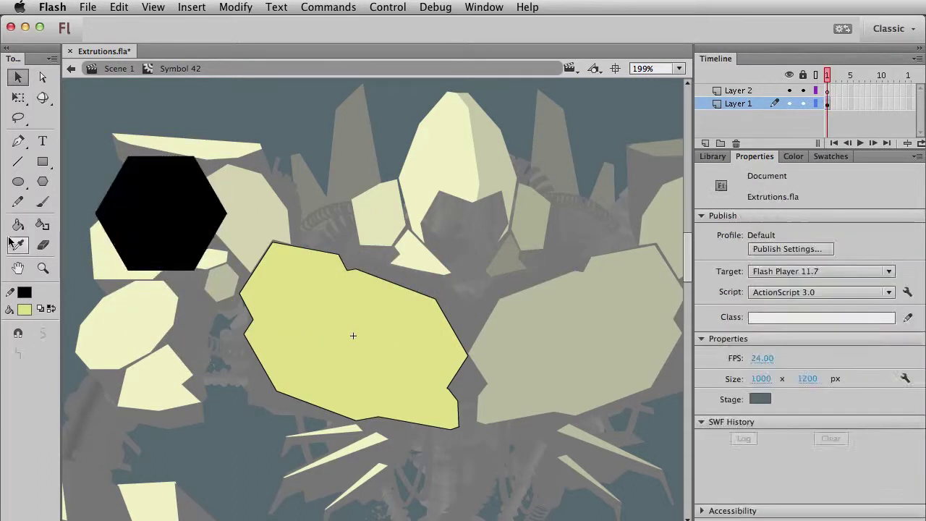
Add a black hairline outline to the hexagon and delete its fill
left_click(43, 226)
key("v")
left_click(167, 217)
key("Delete")
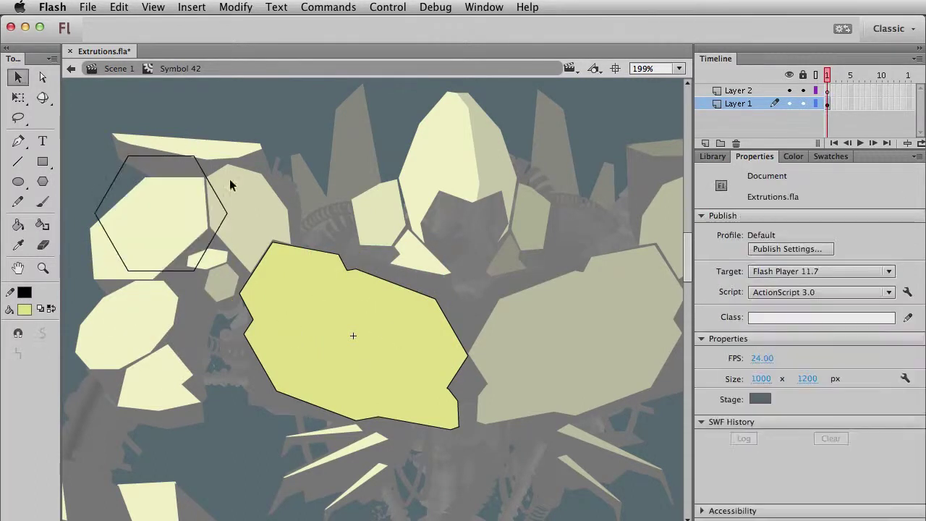
Shrink the hexagon outline, transfer it to Layer 2 and position it over the chest plate's upper-left area
double_click(218, 197)
key("q")
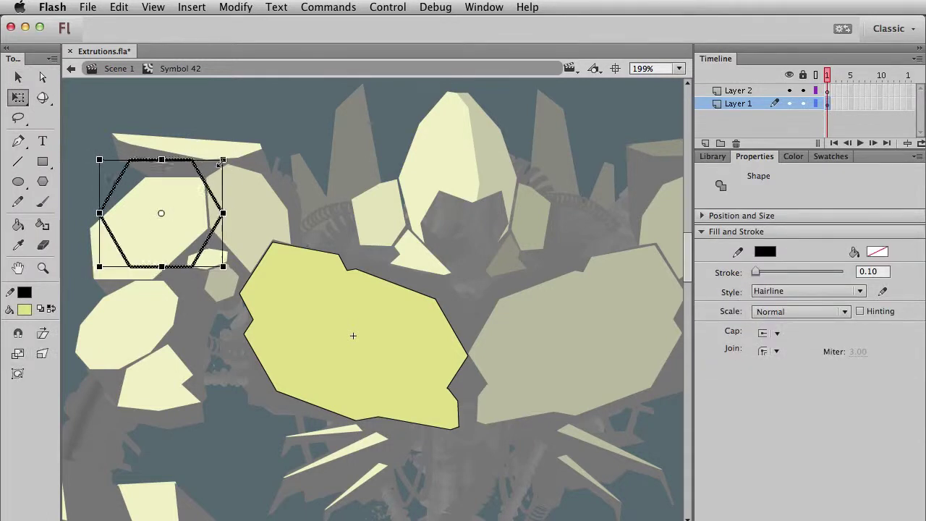
key("Delete")
left_click(828, 91)
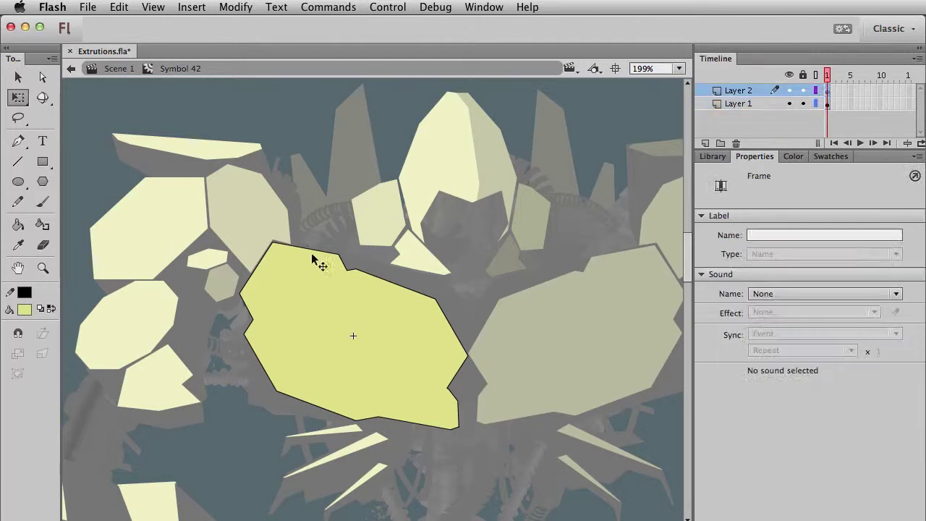
key("super+z")
left_click_drag(436, 279, 344, 280)
key("v")
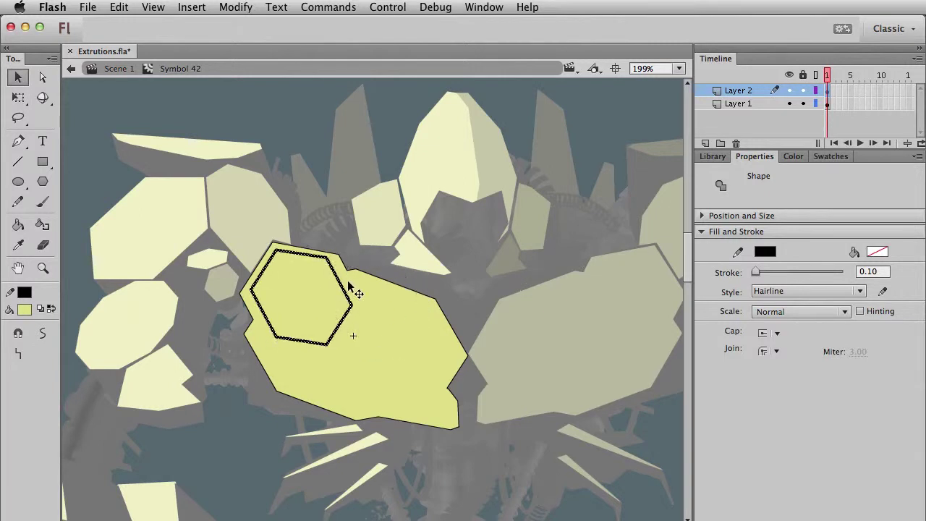
Skew and nudge the hexagon outline and pull in its lower-left corner so its edges follow the chest plate's contour
key("q")
left_click_drag(352, 319, 350, 325)
left_click_drag(299, 345, 300, 348)
key("v")
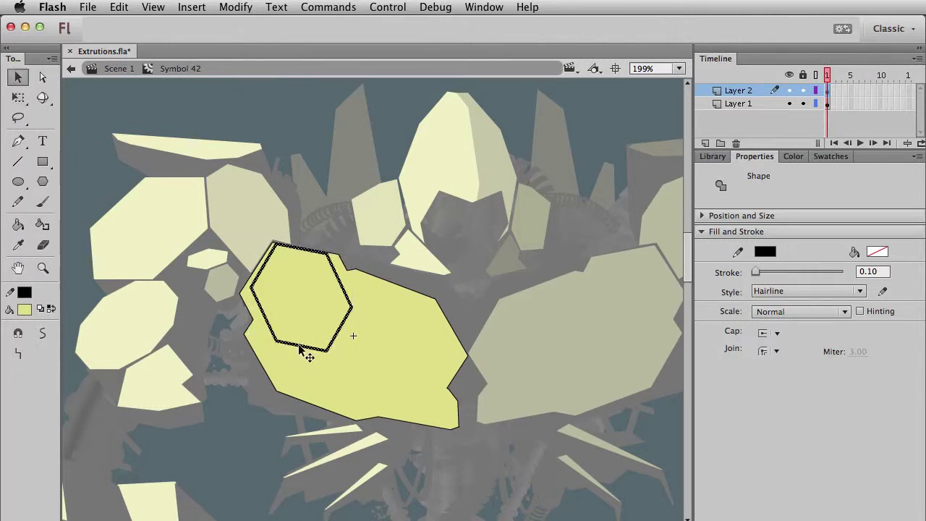
key("Down")
key("Down")
key("Down")
key("Down")
key("Left")
key("Left")
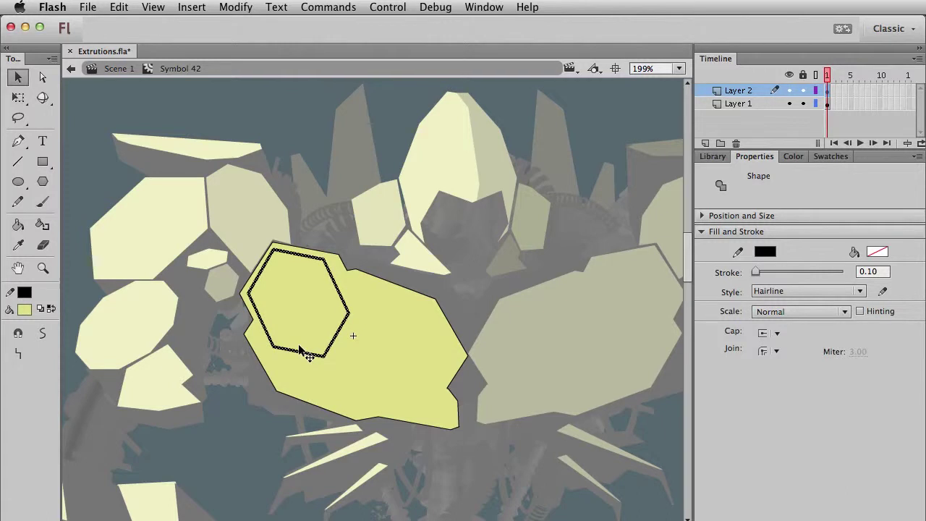
left_click(385, 176)
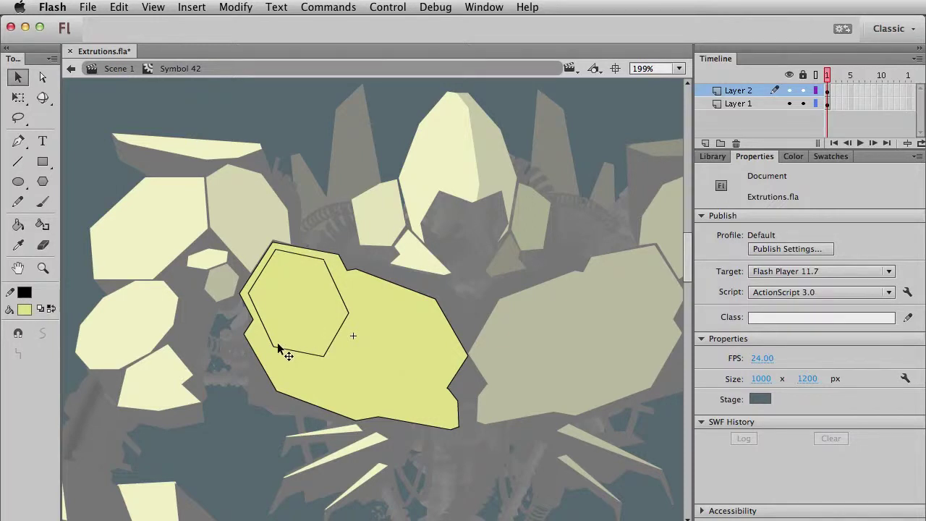
left_click_drag(273, 346, 266, 331)
Draw a line across the plate from its right notch to its left notch, keeping only the part right of the hexagon
key("n")
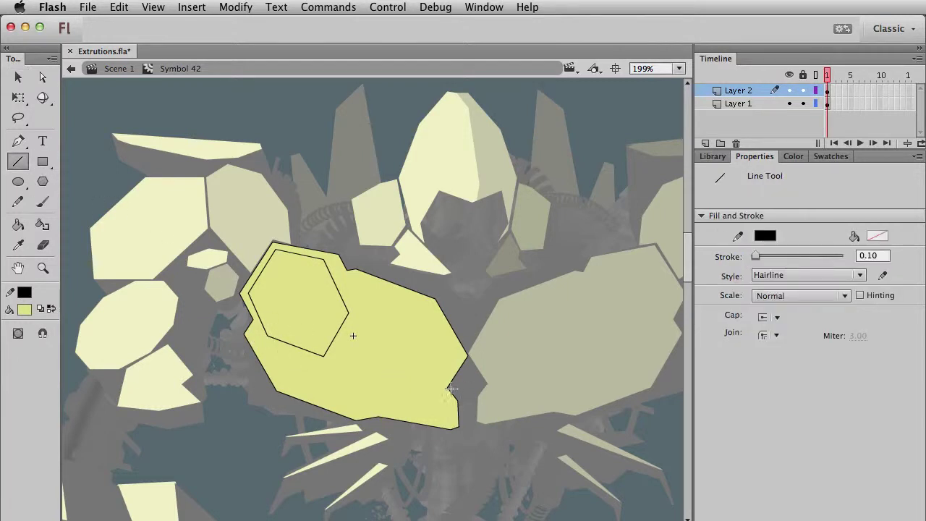
mouse_move(449, 389)
left_mouse_down()
mouse_move(223, 309)
mouse_move(249, 321)
left_mouse_up()
key("v")
left_click(294, 335)
key("Delete")
left_click(340, 351)
left_click(637, 296)
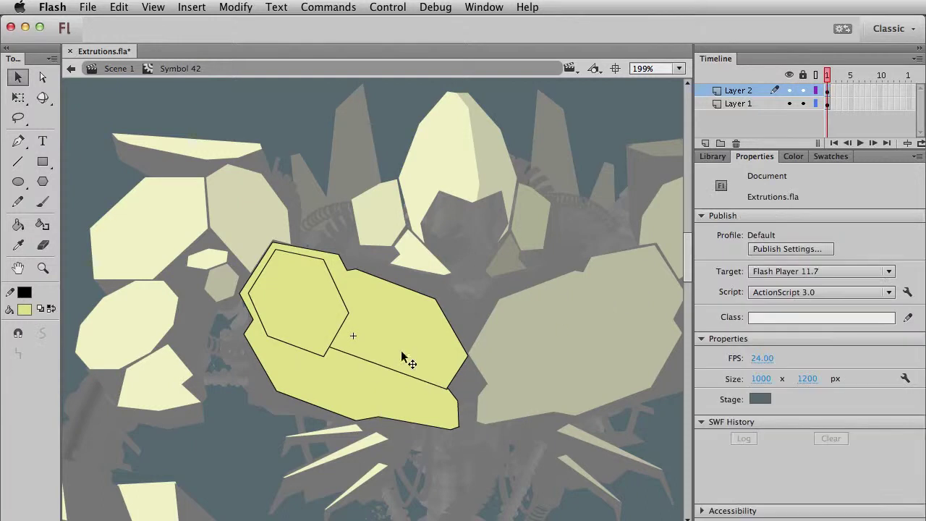
Draw a line from the plate's left edge beneath the hexagon, join it to the existing seam with a short diagonal, and delete the surplus segments
key("n")
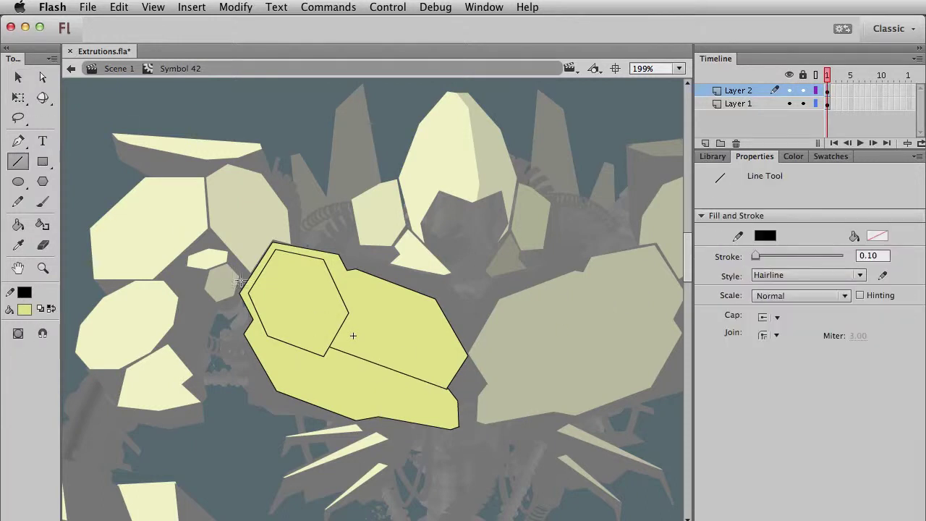
mouse_move(245, 333)
left_mouse_down()
mouse_move(265, 348)
mouse_move(419, 384)
mouse_move(430, 393)
mouse_move(354, 375)
mouse_move(452, 407)
mouse_move(448, 389)
left_mouse_up()
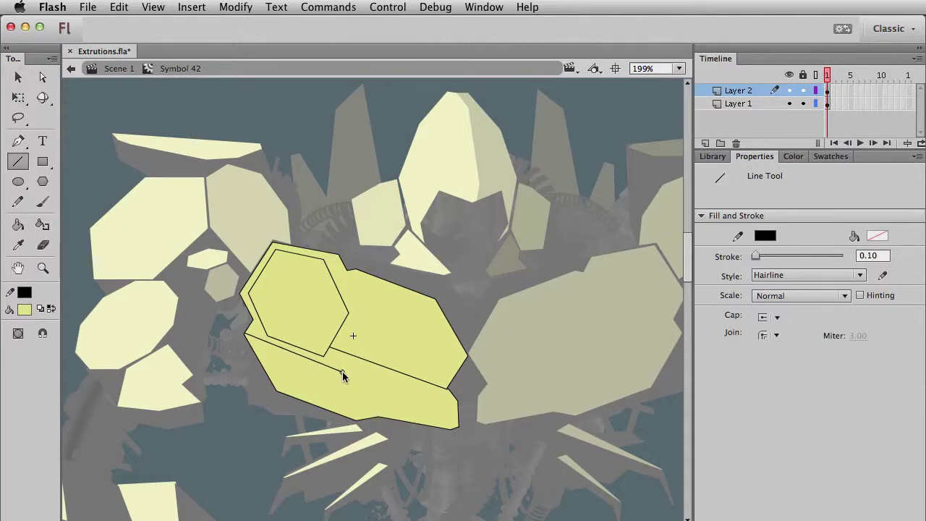
left_click_drag(343, 370, 355, 352)
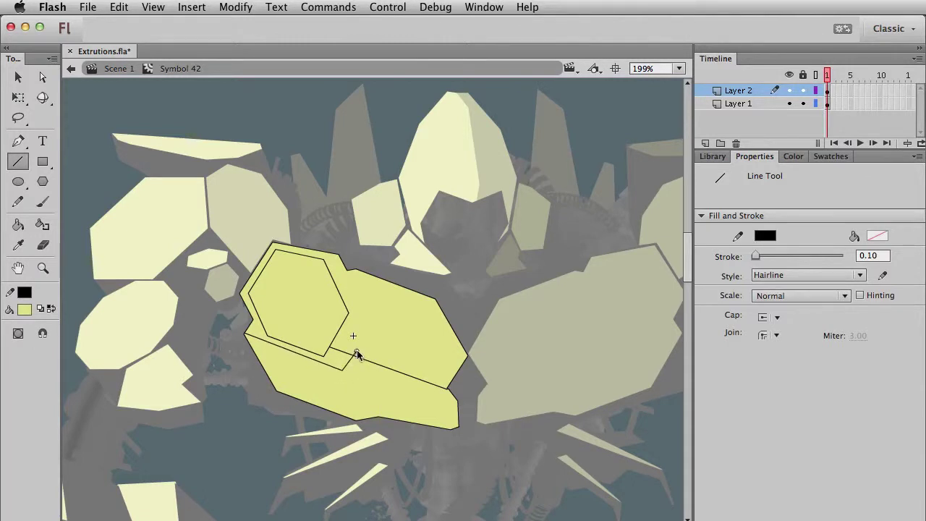
key("v")
left_click(346, 355)
key("Delete")
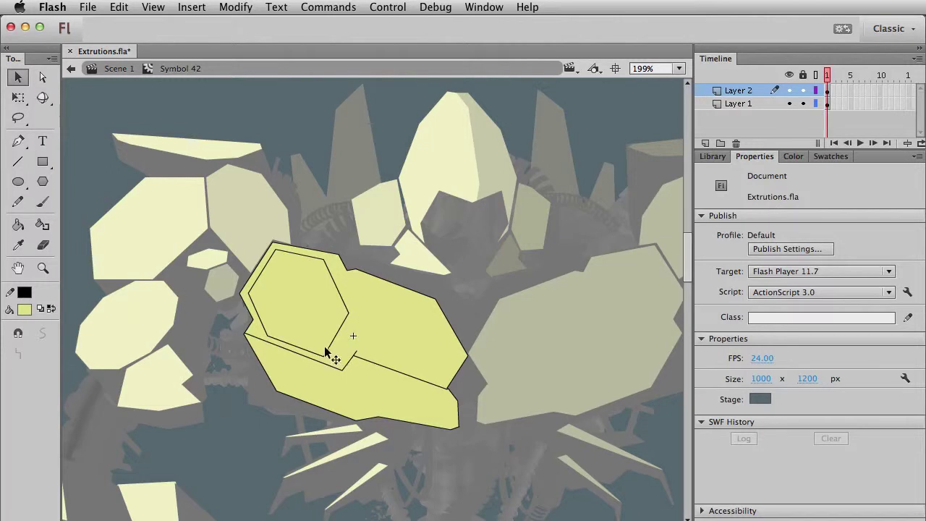
left_click(356, 356)
left_click(380, 478)
Draw a bent panel line from the plate's lower edge running parallel beneath the seam, and adjust its bend and right end
left_click(18, 162)
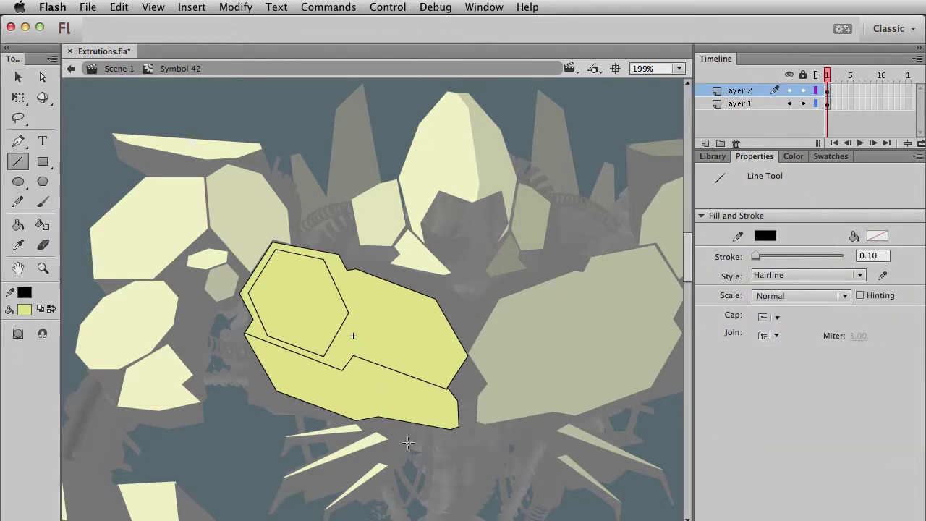
mouse_move(356, 422)
left_mouse_down()
mouse_move(379, 378)
mouse_move(461, 407)
mouse_move(453, 406)
left_mouse_up()
key("v")
left_click_drag(380, 379, 381, 375)
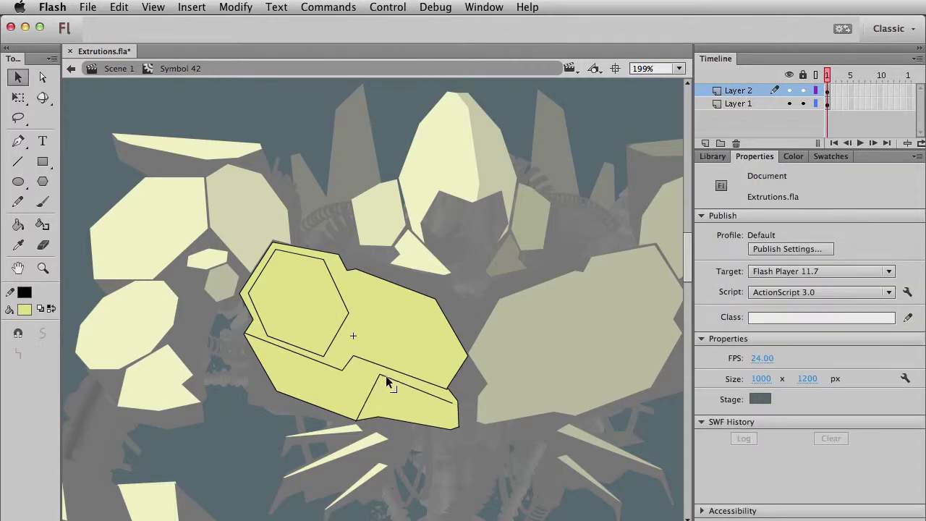
left_click_drag(454, 401, 443, 397)
left_click_drag(381, 375, 377, 378)
left_click_drag(442, 397, 438, 399)
With snapping on, connect the panel line's right end to the notch, the right edge and the plate's bottom-right corner, then turn snapping off
left_click(18, 161)
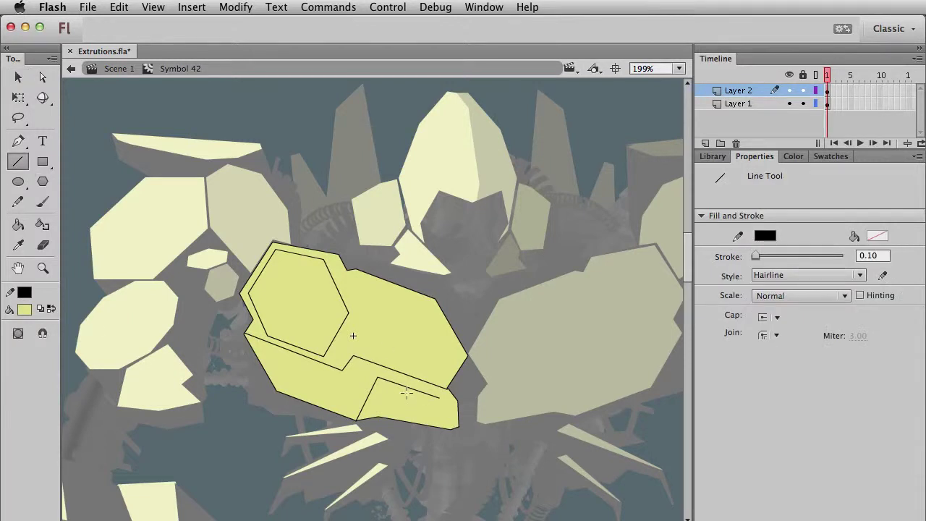
left_click(43, 333)
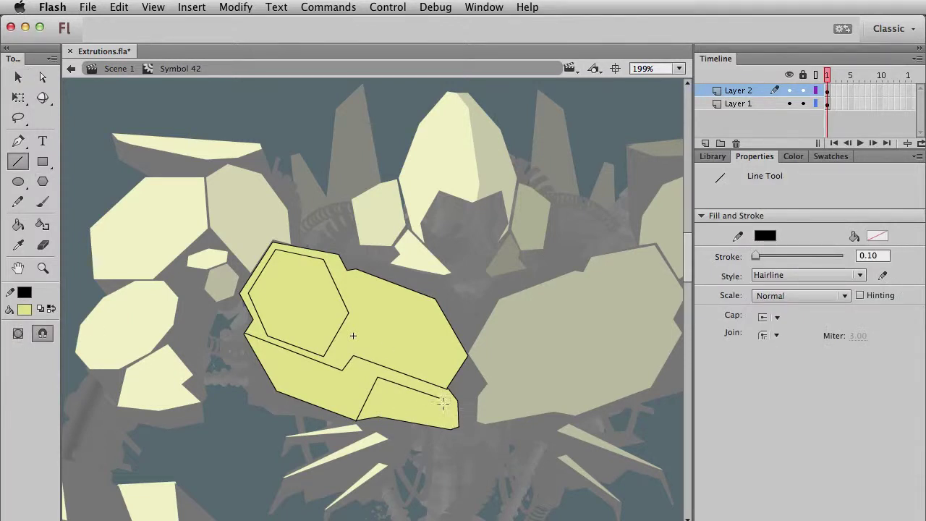
left_click_drag(439, 398, 448, 389)
left_click_drag(450, 428, 440, 397)
key("v")
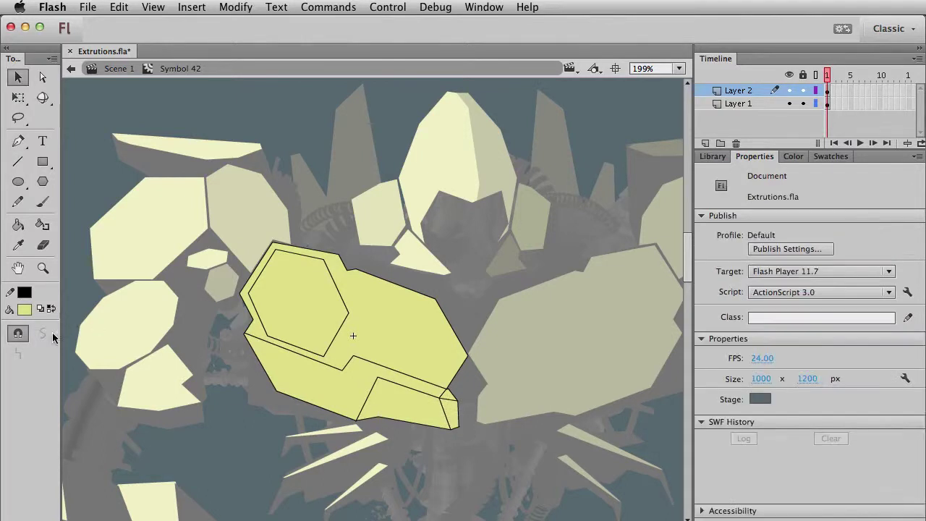
left_click(19, 334)
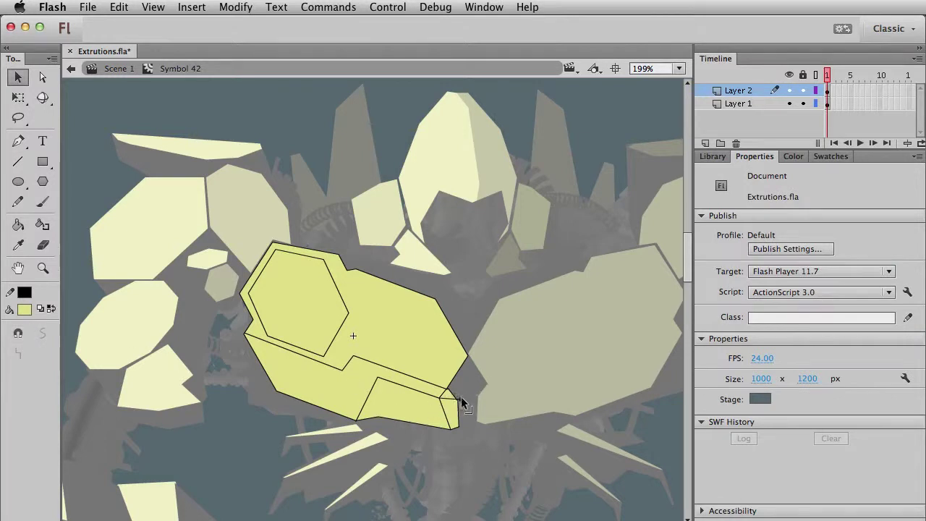
Move all the panel lines from Layer 2 onto Layer 1 in place
left_click(42, 268)
left_click_drag(425, 333, 460, 460)
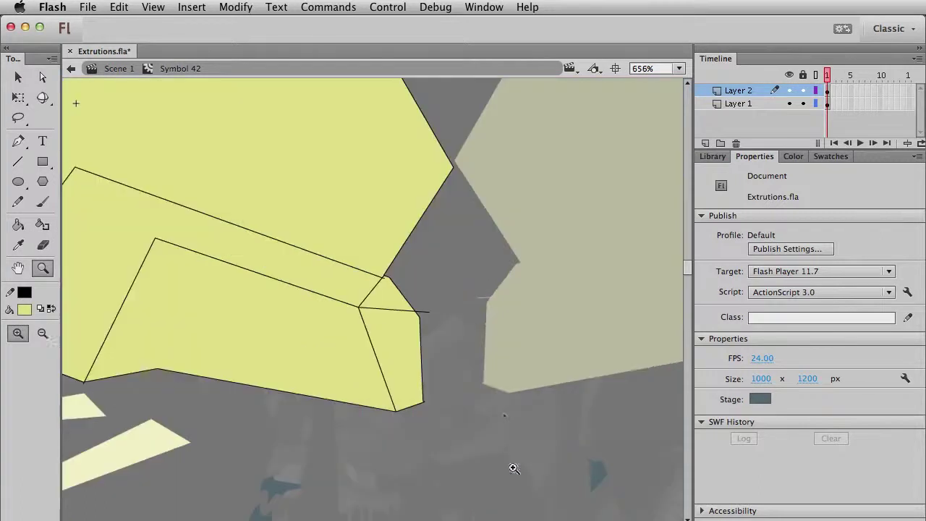
key("v")
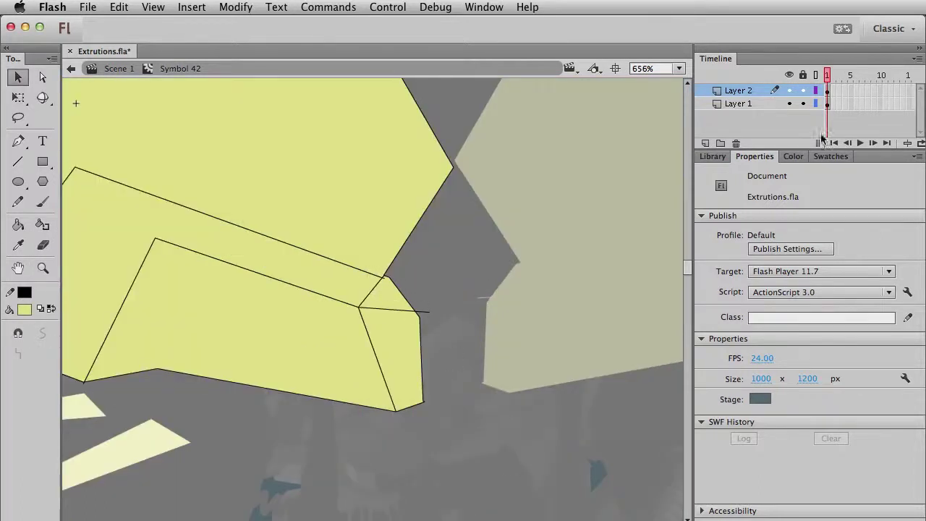
left_click(827, 91)
key("Delete")
left_click(828, 104)
left_click(460, 255)
Clean up the vertices around the plate's lower-right notch, pull the side corner inward, and exit the symbol
left_click_drag(386, 279, 390, 278)
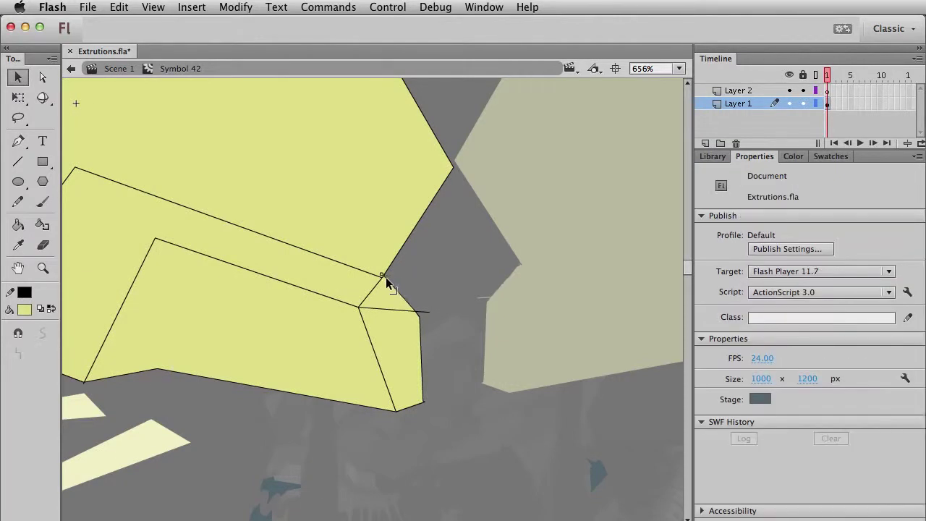
left_click_drag(428, 312, 423, 316)
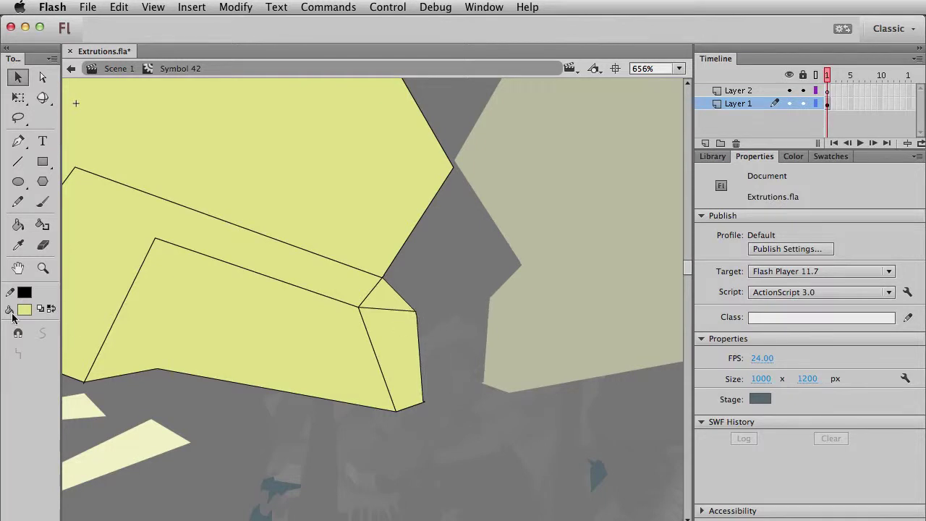
left_click(18, 333)
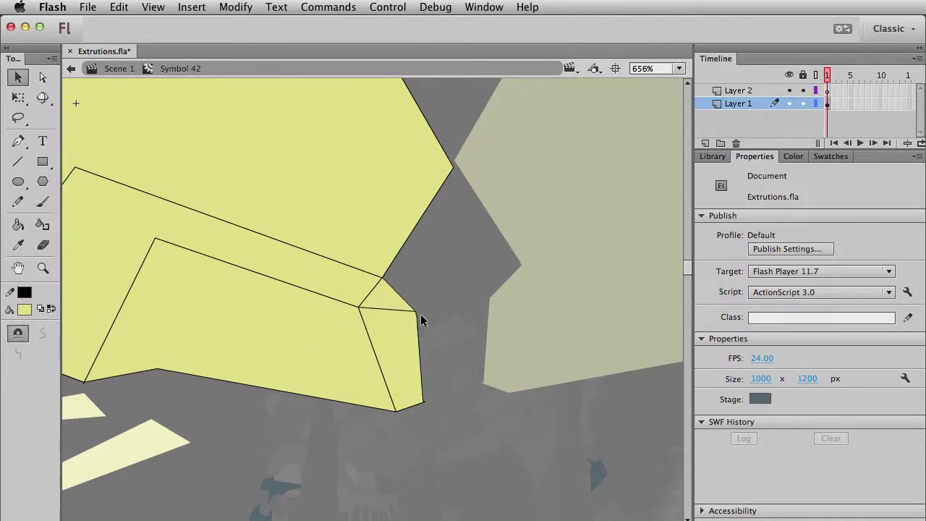
left_click_drag(417, 312, 407, 311)
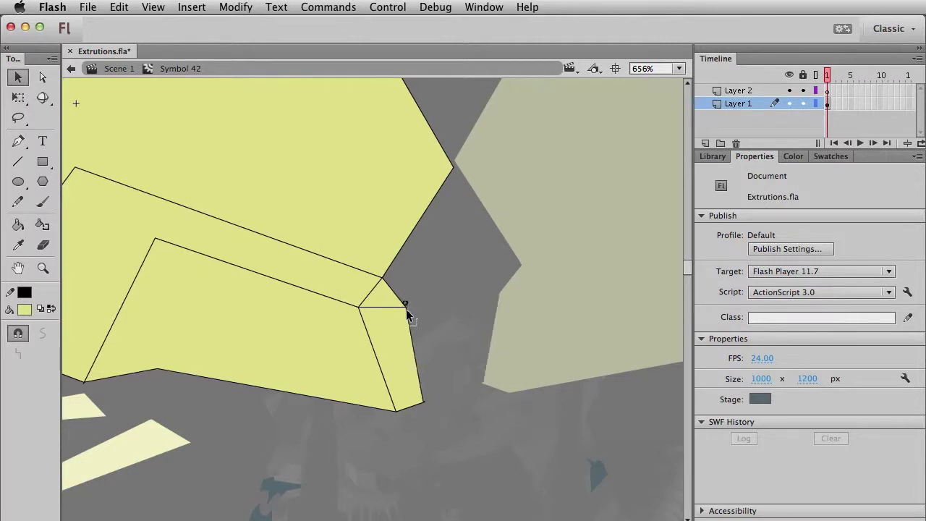
double_click(403, 417)
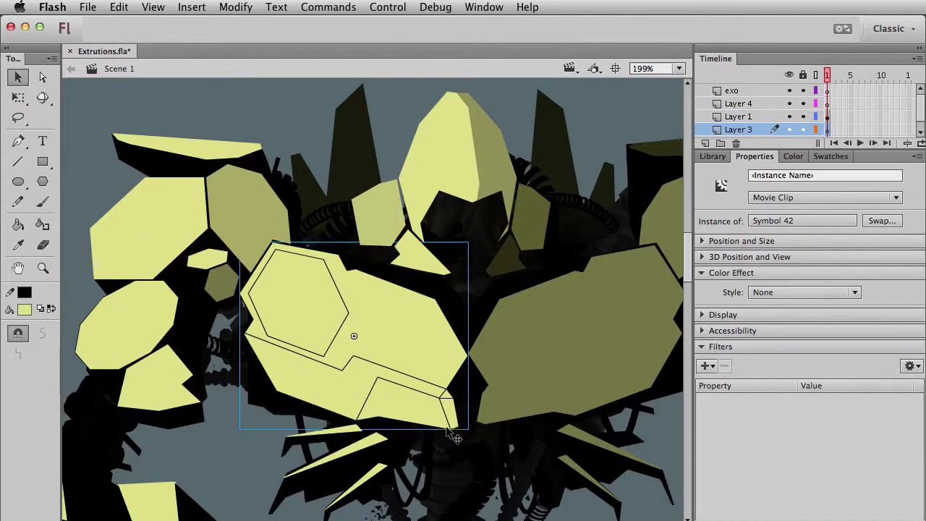
Reopen the chest plate symbol, draw a small rectangle right of the hexagon and pull its left corners into a slant
double_click(400, 346)
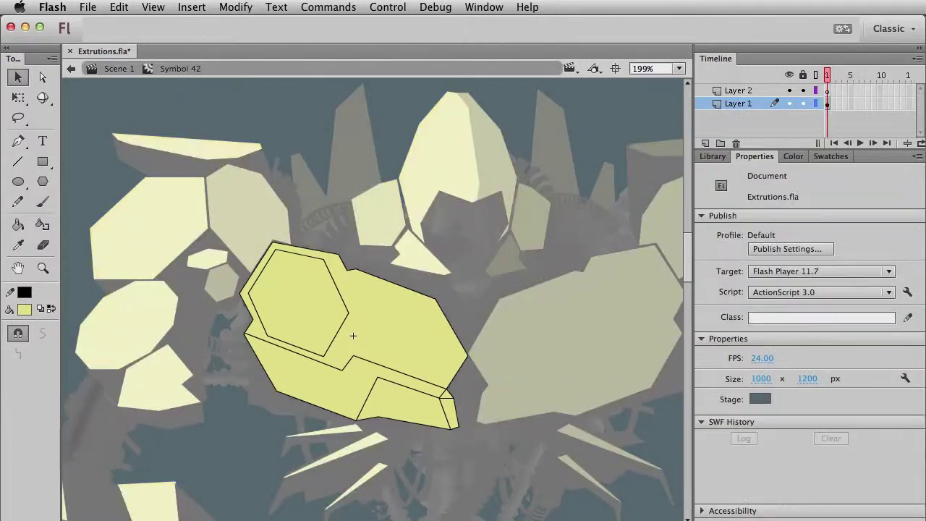
left_click(42, 162)
left_click_drag(360, 285, 379, 320)
key("v")
left_click_drag(359, 286, 353, 279)
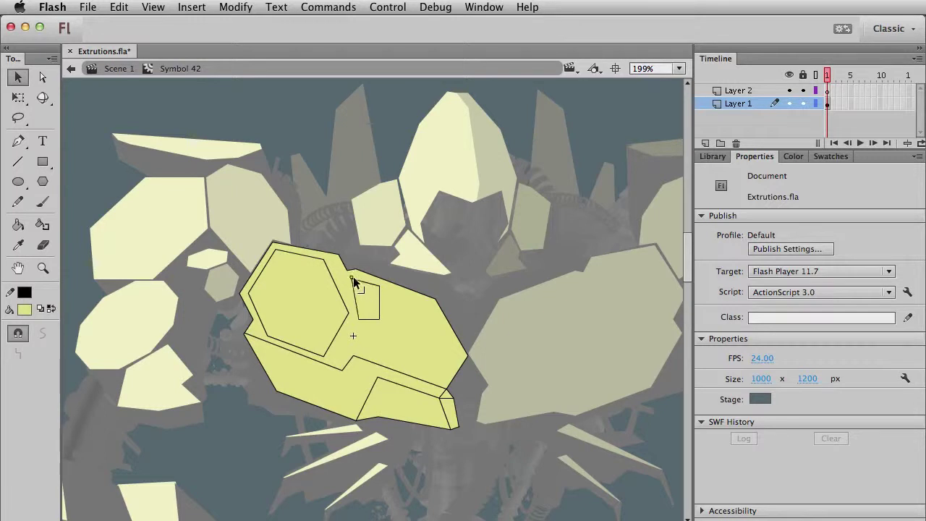
left_click(18, 333)
left_click_drag(358, 317, 372, 317)
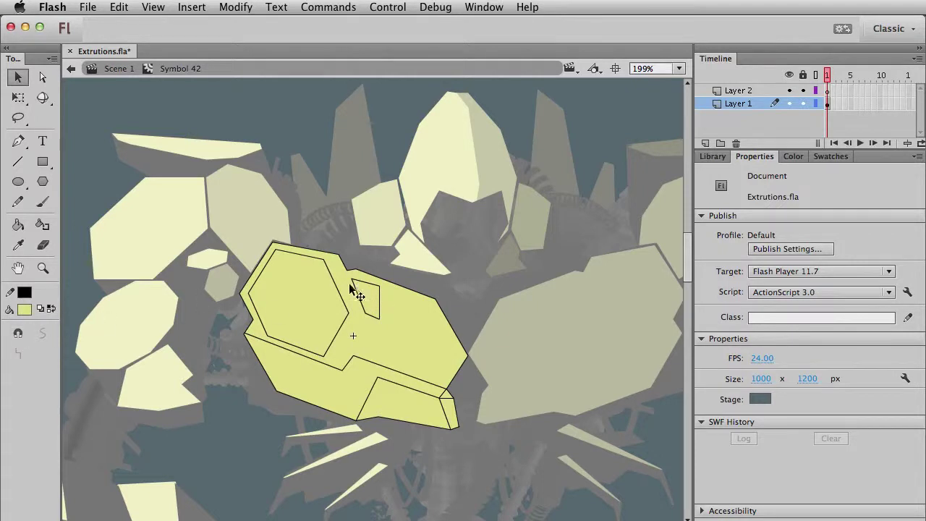
Attach the rectangle's left side to the plate's top notch and stretch its right side to run parallel to the plate's right edge
left_click_drag(360, 287, 354, 286)
left_click(18, 333)
mouse_move(378, 317)
left_mouse_down()
mouse_move(379, 329)
mouse_move(378, 318)
mouse_move(456, 354)
left_mouse_up()
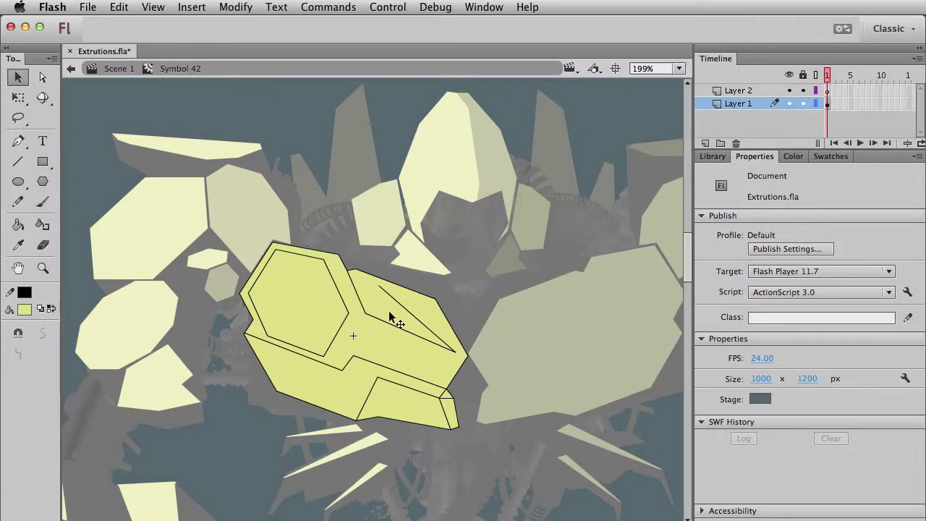
left_click_drag(379, 287, 427, 306)
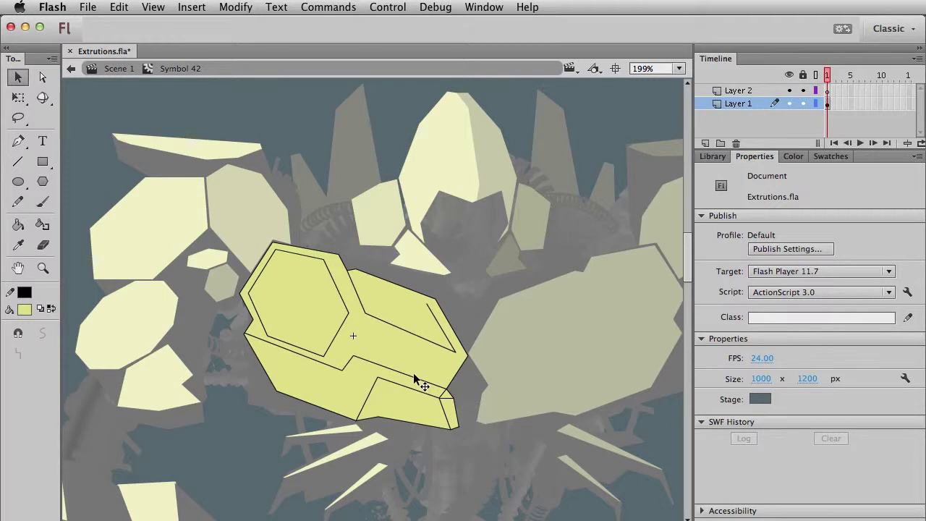
key("super+z")
key("super+y")
left_click(34, 167)
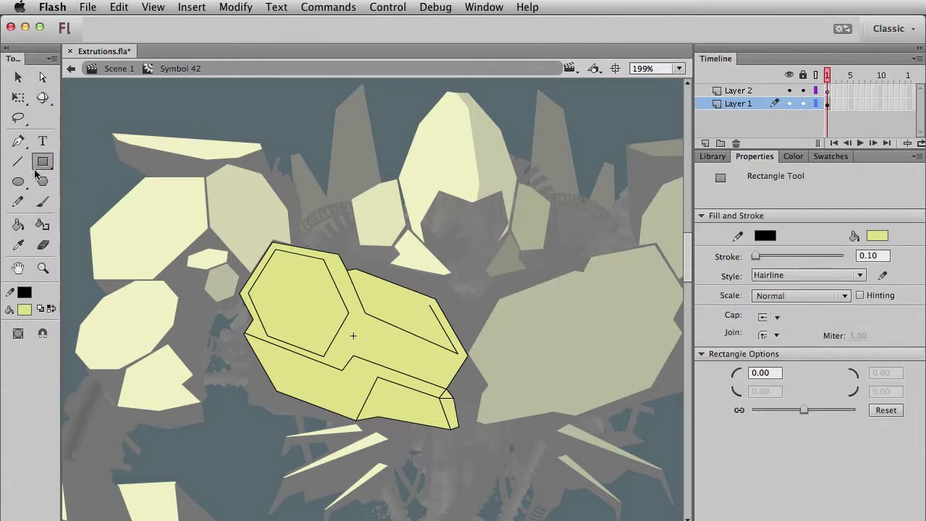
Draw a line from the plate's top notch to the slanted inset's right side, closing the inset parallel to the plate's top edge
key("n")
left_click_drag(348, 273, 433, 307)
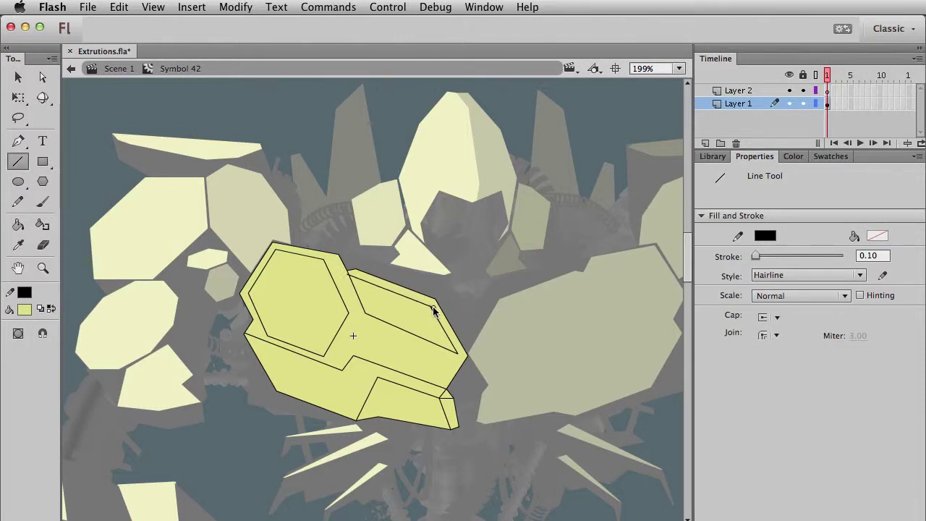
key("v")
left_click(434, 309)
key("Escape")
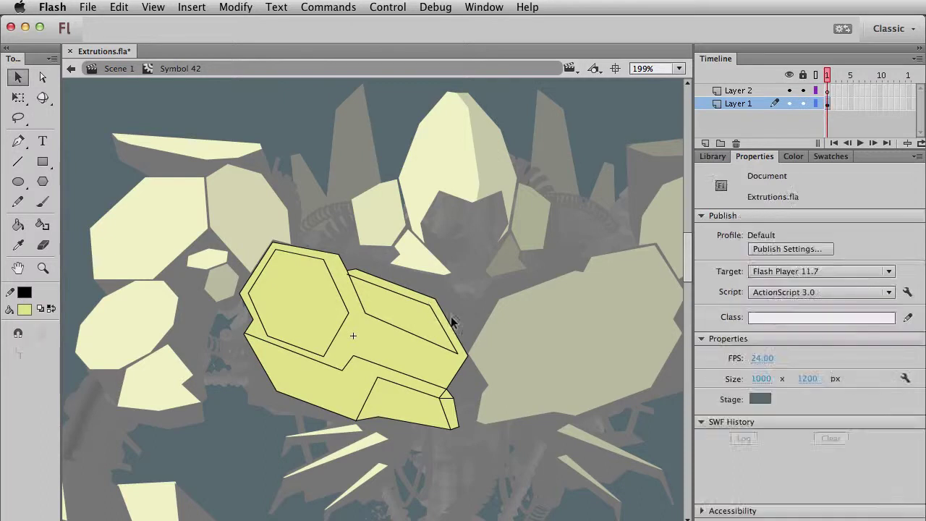
Delete the short line across the plate's lower-right notch and snap the notch's outline edge onto the plate's right corner
left_click(450, 397)
key("Delete")
left_click(42, 268)
left_click_drag(281, 290, 534, 469)
left_click_drag(489, 354, 527, 258)
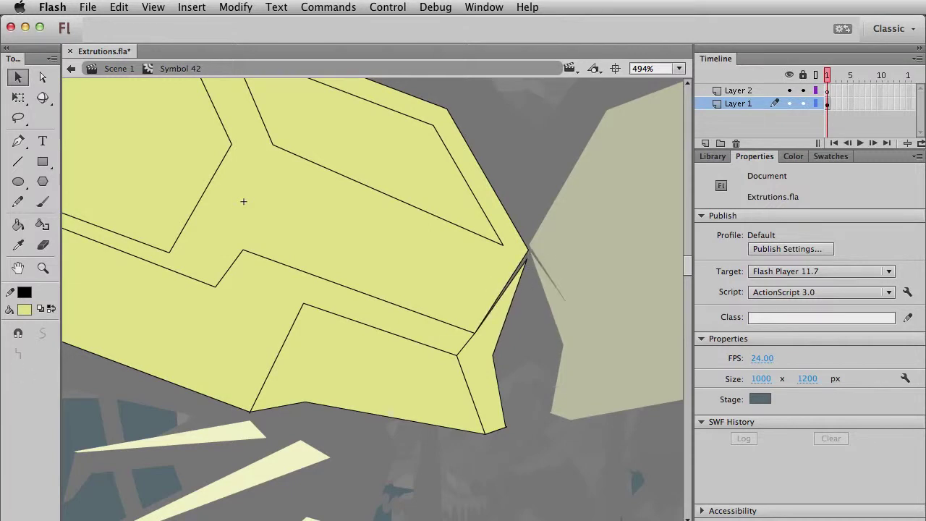
left_click(25, 339)
left_click_drag(529, 260, 528, 253)
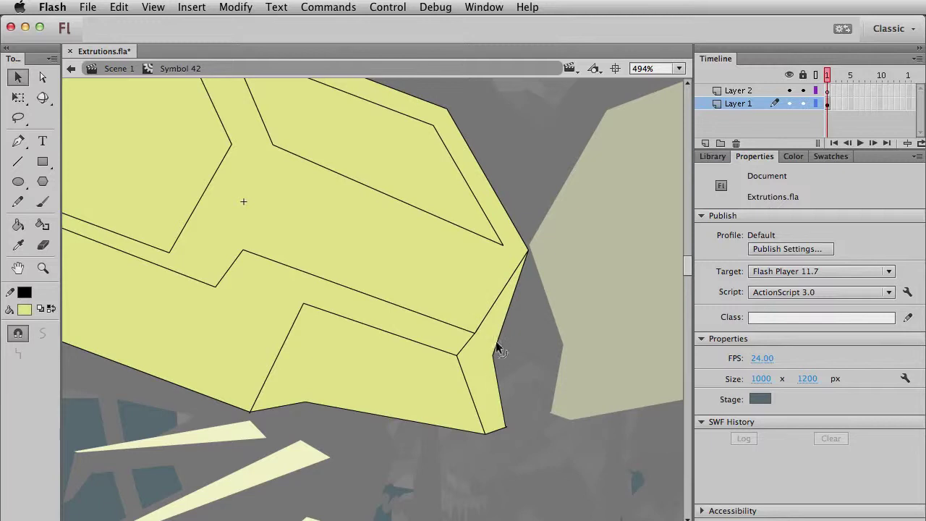
Turn snapping off and pull the lower-right edge's notch vertex and bottom corner inward to narrow the side strip
left_click(475, 335)
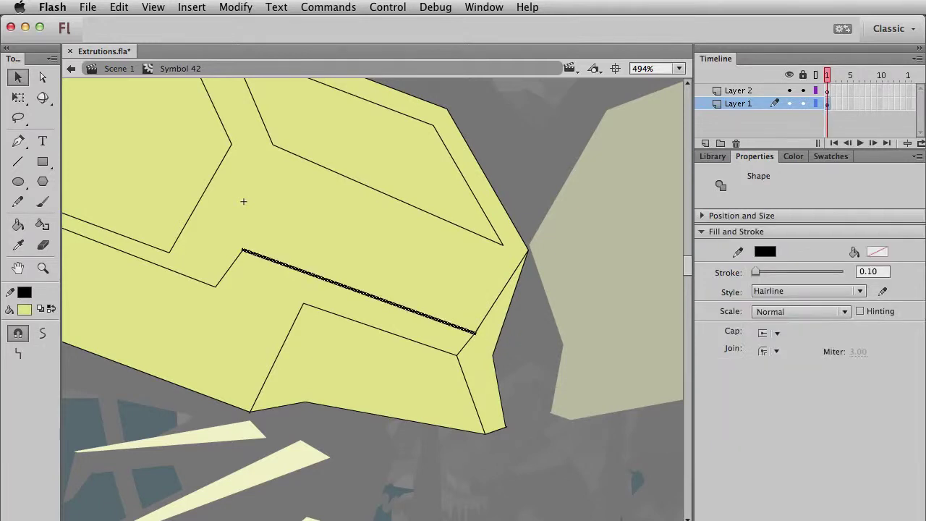
left_click(254, 451)
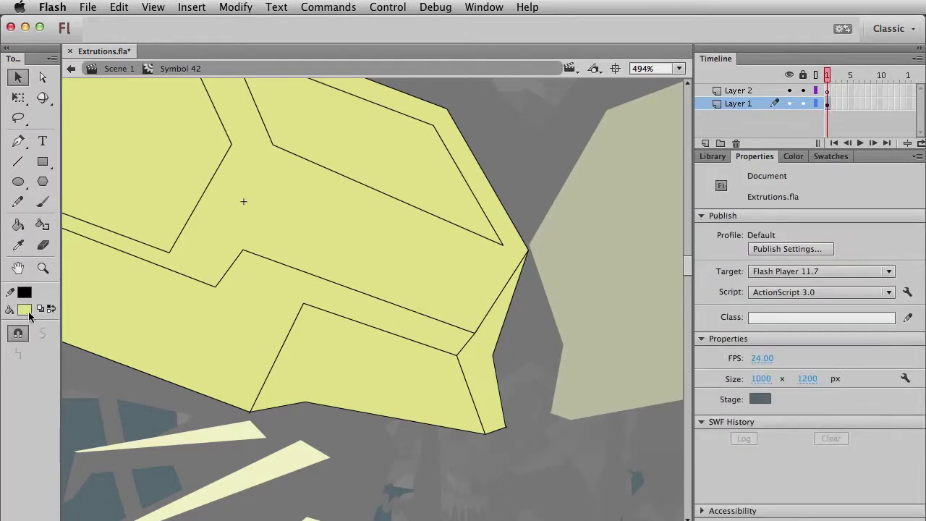
left_click(475, 338)
left_click(503, 347)
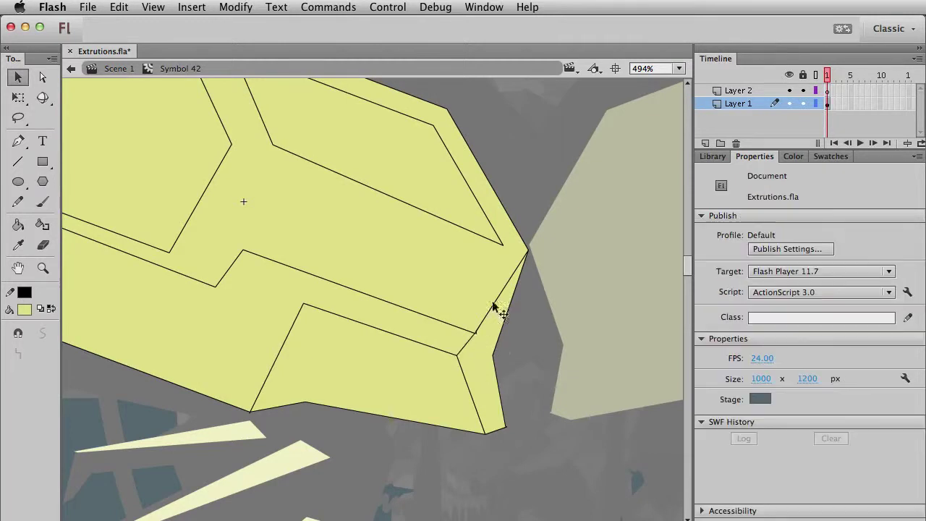
left_click_drag(490, 355, 474, 359)
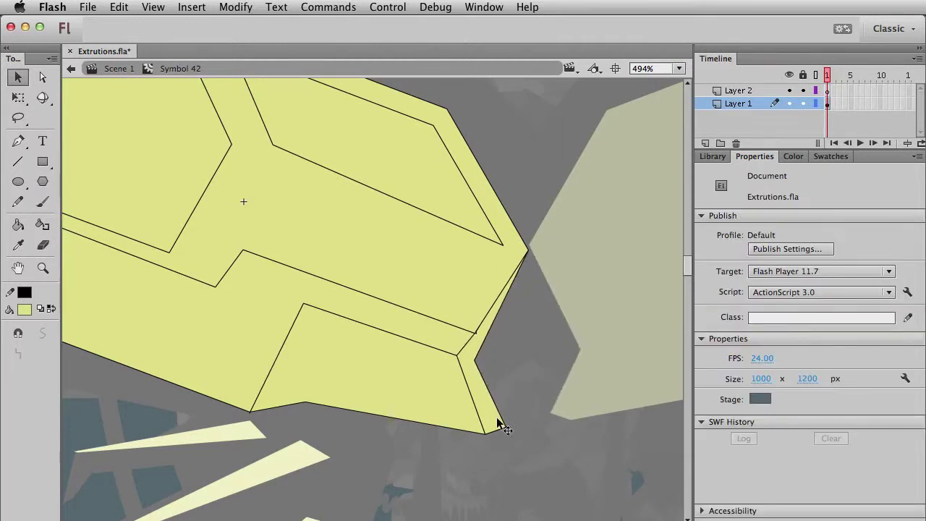
left_click_drag(504, 427, 497, 426)
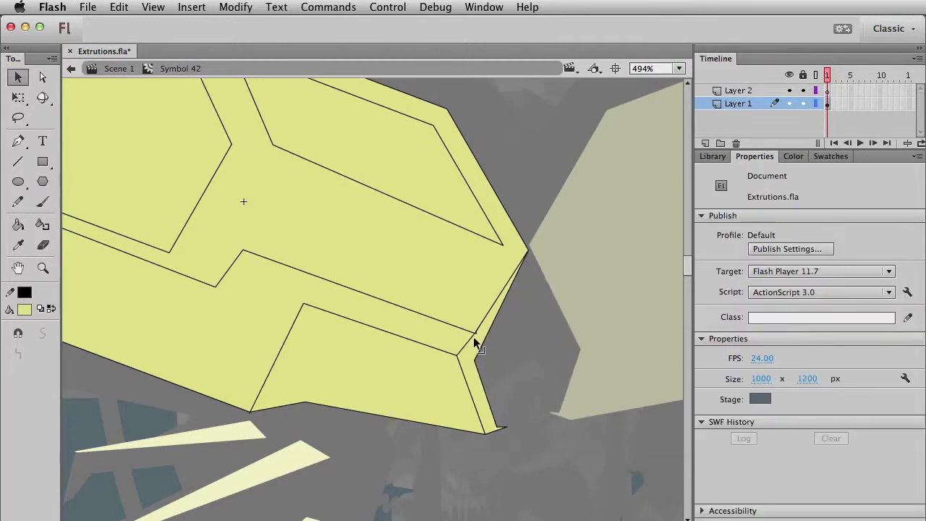
Adjust the panel line's end vertex at the lower-right notch and merge the stray bottom corner point with snapping on
left_click(475, 333)
left_click(515, 345)
left_click(476, 333)
key("Delete")
mouse_move(475, 333)
left_mouse_down()
mouse_move(471, 326)
mouse_move(484, 352)
mouse_move(476, 330)
left_mouse_up()
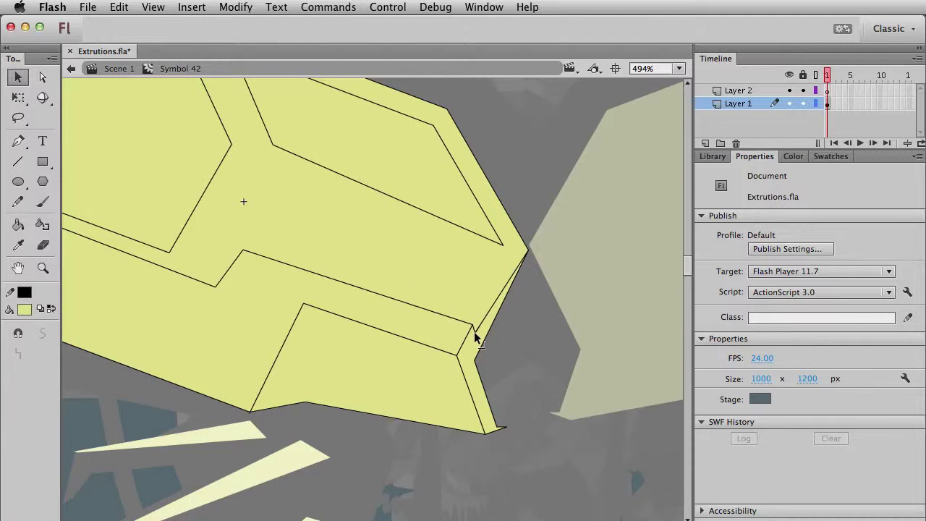
left_click(18, 333)
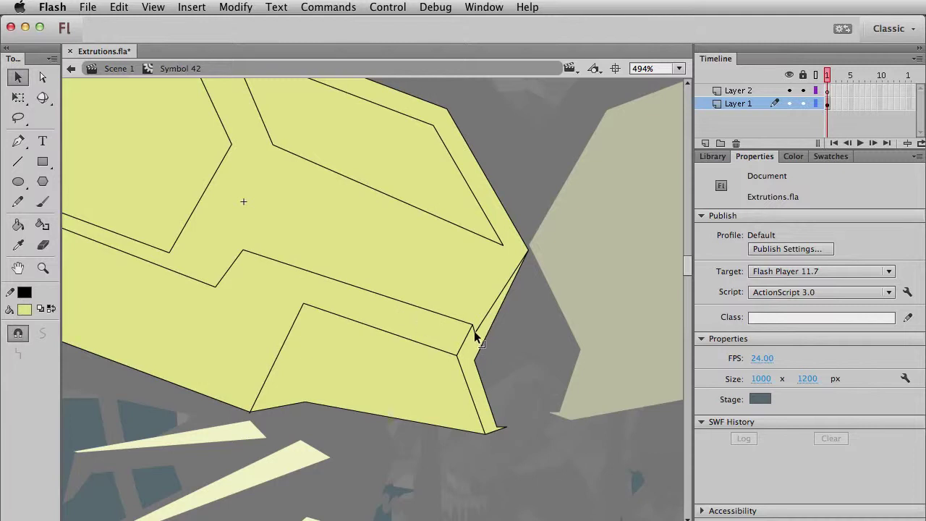
left_click_drag(507, 428, 498, 427)
key("super+1")
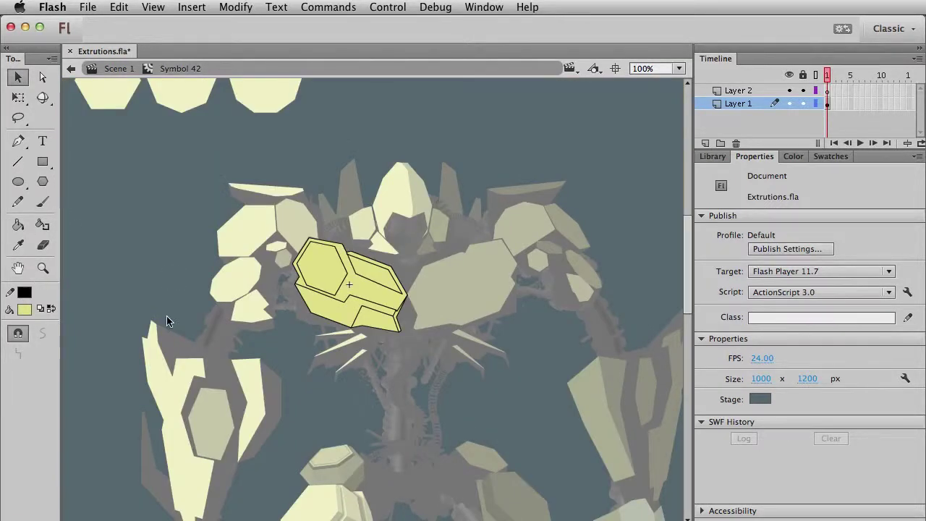
Close the gap at the panel line's end, reshape the thin strip up to the right corner, and exit the symbol
key("super+e")
double_click(461, 397)
left_click(43, 268)
left_click_drag(356, 325, 523, 431)
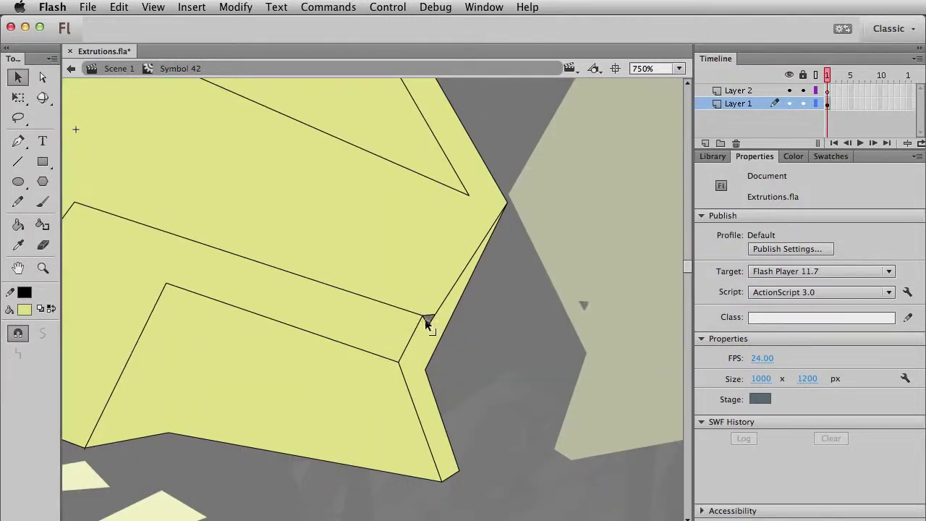
left_click_drag(427, 318, 424, 314)
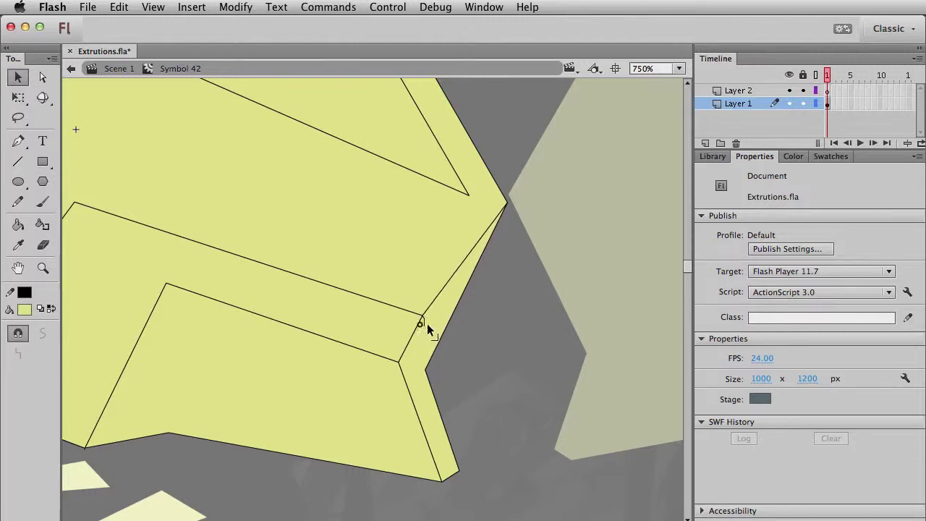
left_click_drag(424, 323, 501, 231)
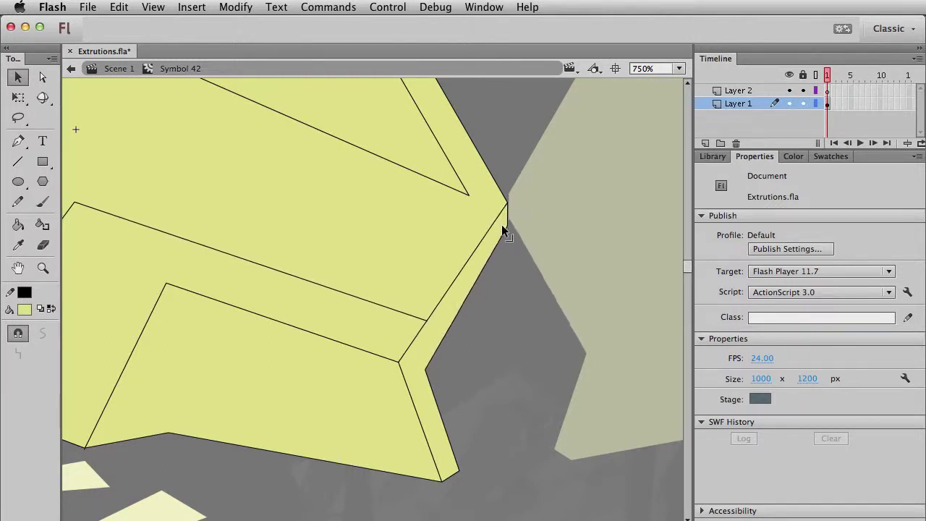
left_click(18, 333)
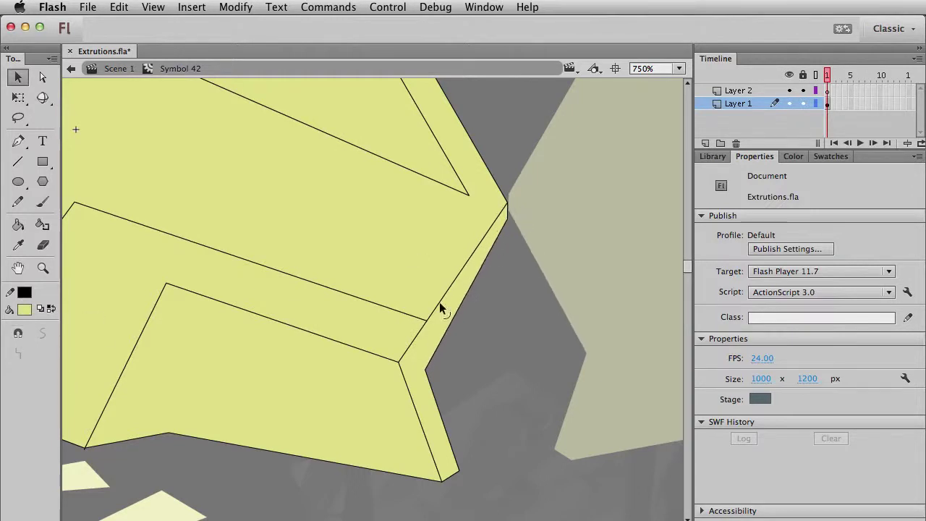
key("super+1")
double_click(438, 411)
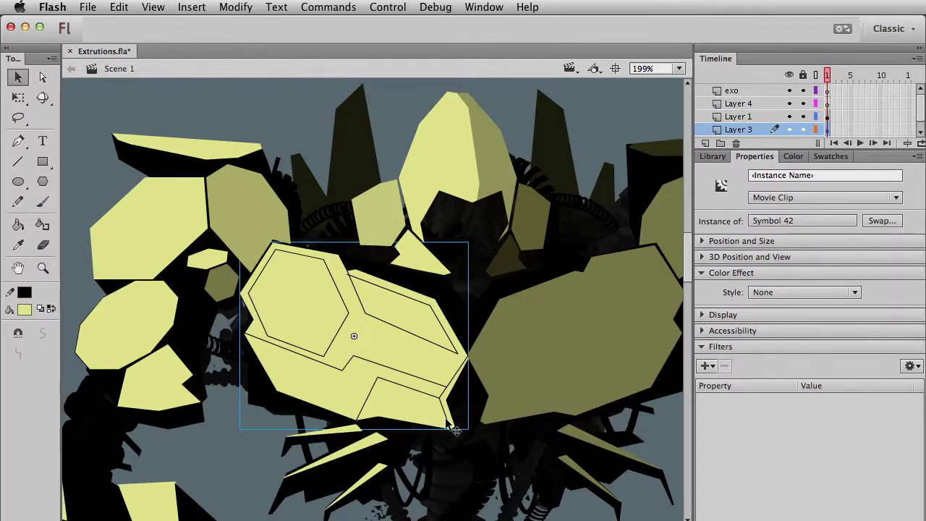
left_click(496, 346)
scroll(555, 405, "down", 2)
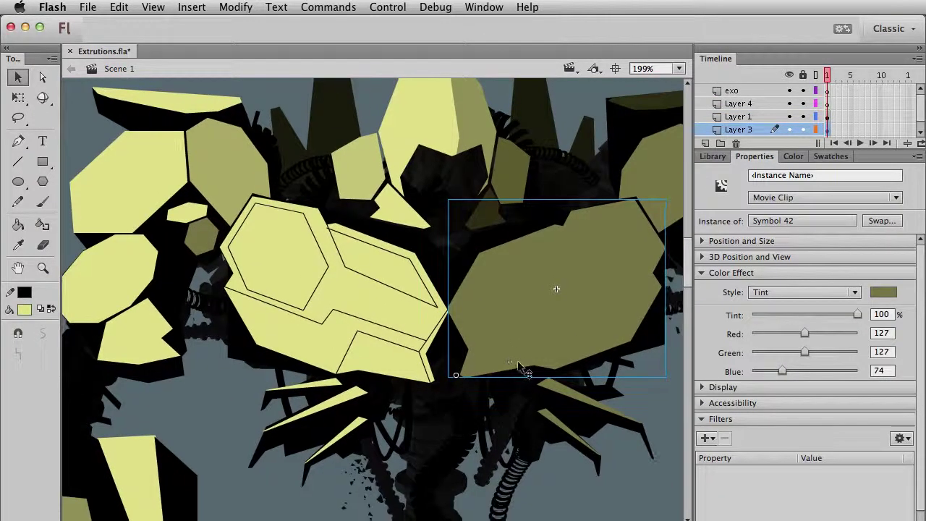
mouse_move(858, 315)
left_mouse_down()
mouse_move(755, 316)
mouse_move(857, 315)
left_mouse_up()
left_click(535, 474)
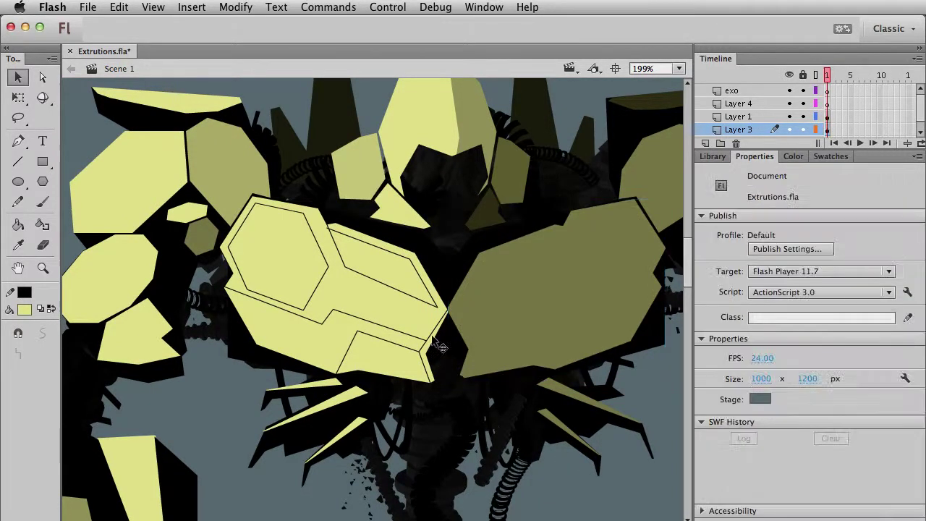
left_click_drag(424, 417, 493, 418)
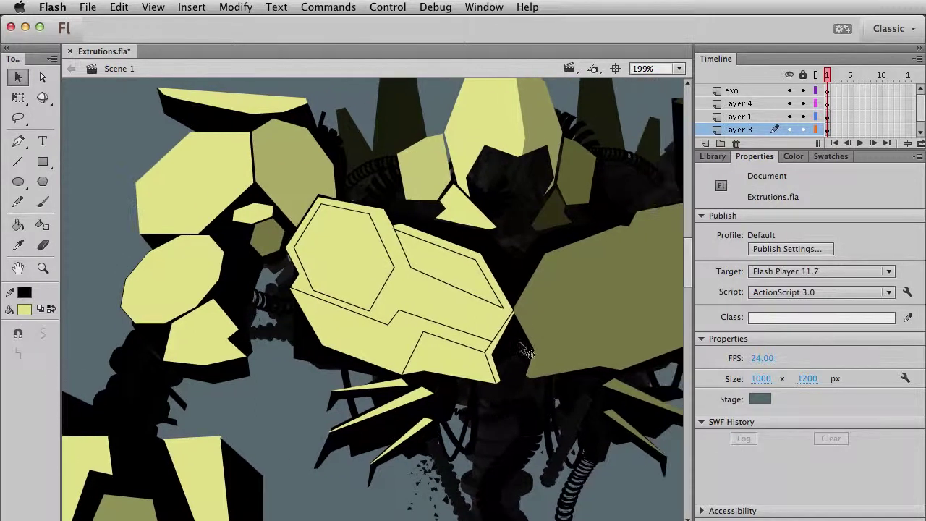
Narrow the mirrored chest plate slightly with Free Transform and nudge it right to leave a gap between the two plates
left_click(511, 315)
left_click_drag(447, 349, 336, 361)
left_click(513, 328)
key("q")
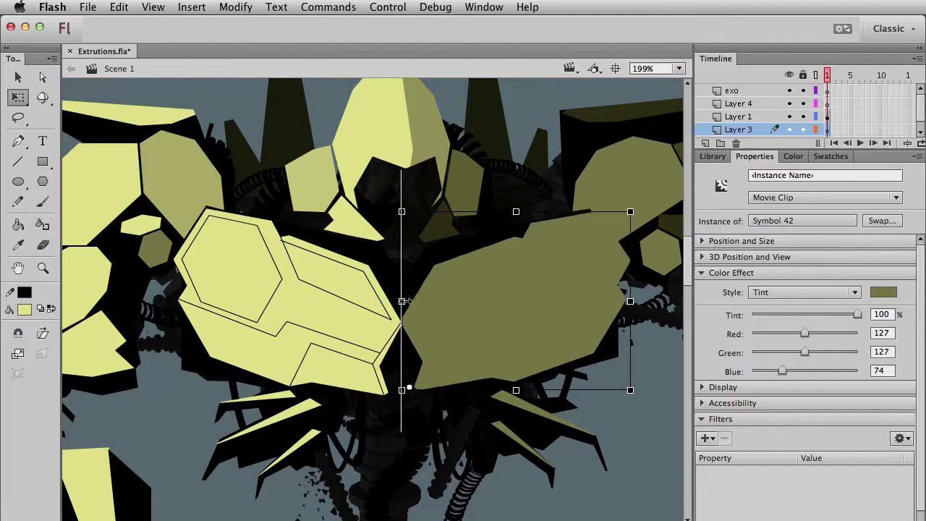
left_click_drag(619, 301, 616, 302)
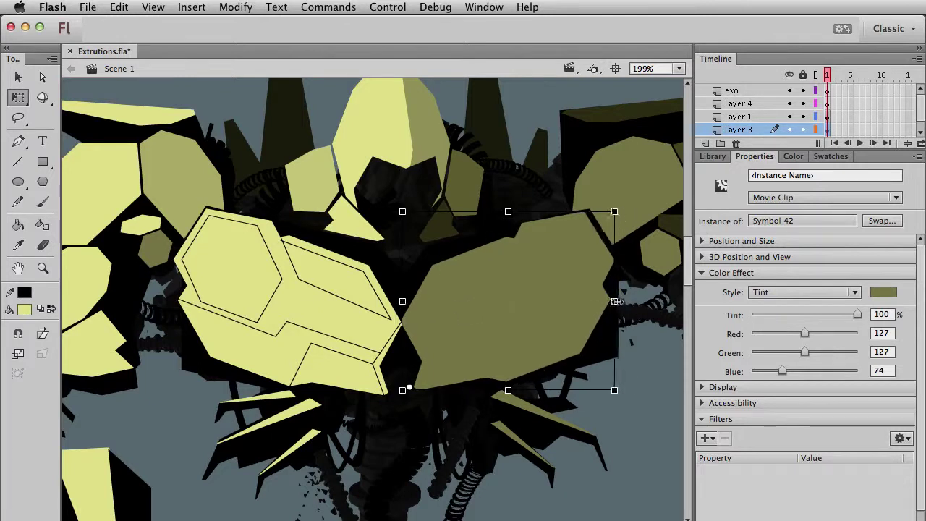
key("v")
key("shift+Right")
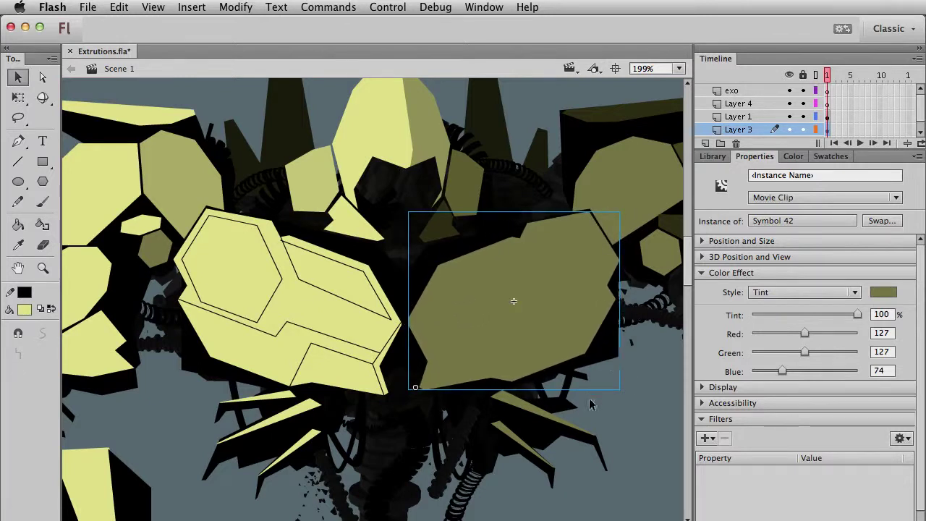
left_click(606, 416)
Reopen the detailed chest plate symbol, remove the thin line between its right corner and lower-right notch, and exit the symbol
scroll(405, 377, "down", 5)
scroll(409, 329, "up", 3)
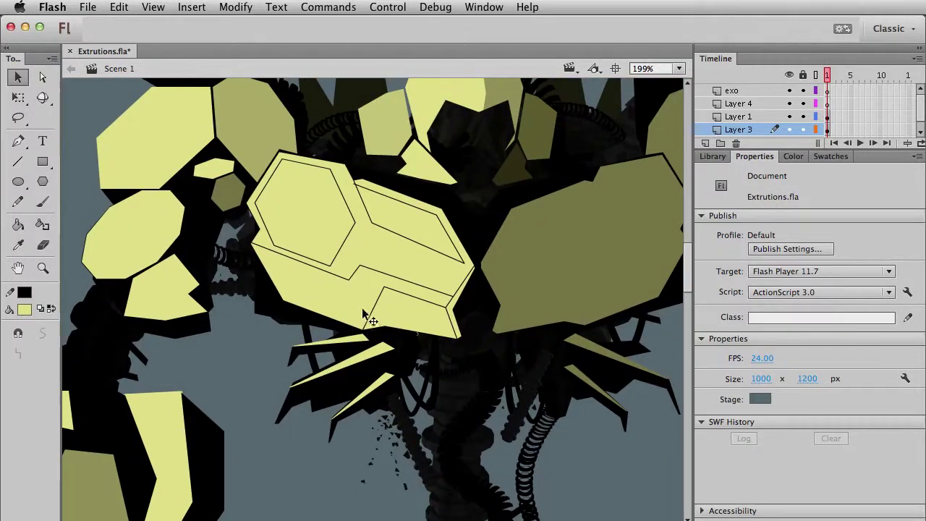
left_click(370, 308)
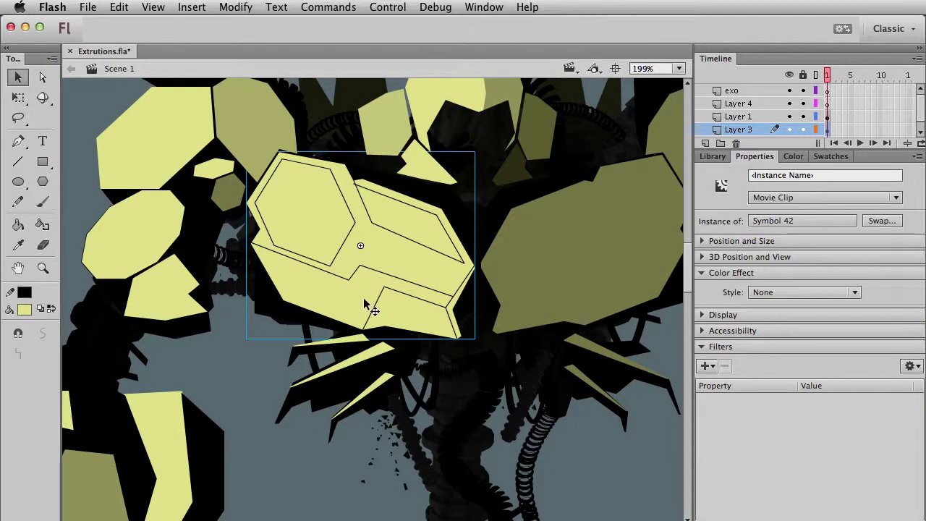
left_click(314, 466)
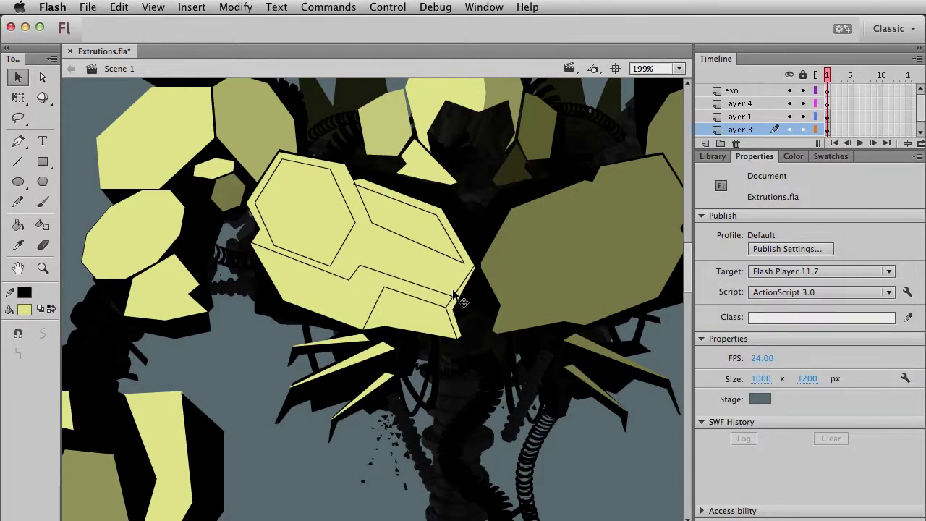
double_click(455, 295)
left_click(483, 355)
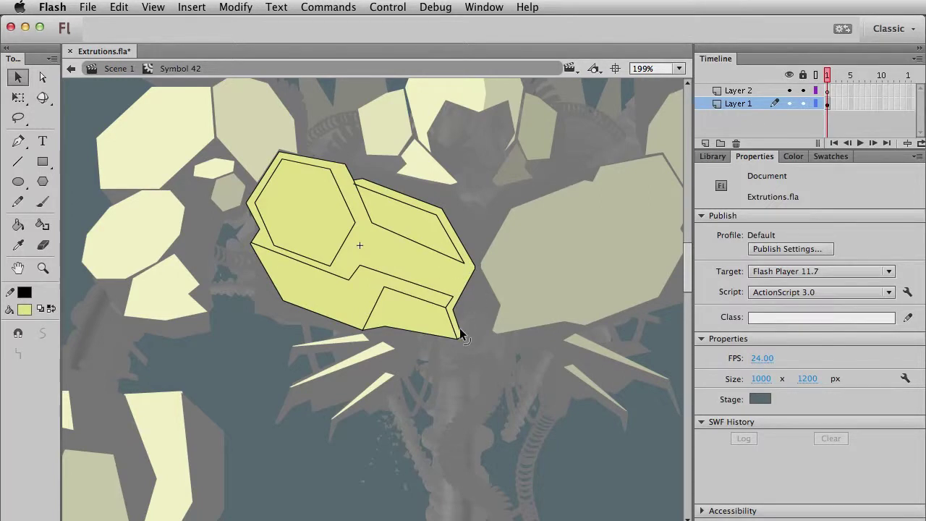
double_click(471, 374)
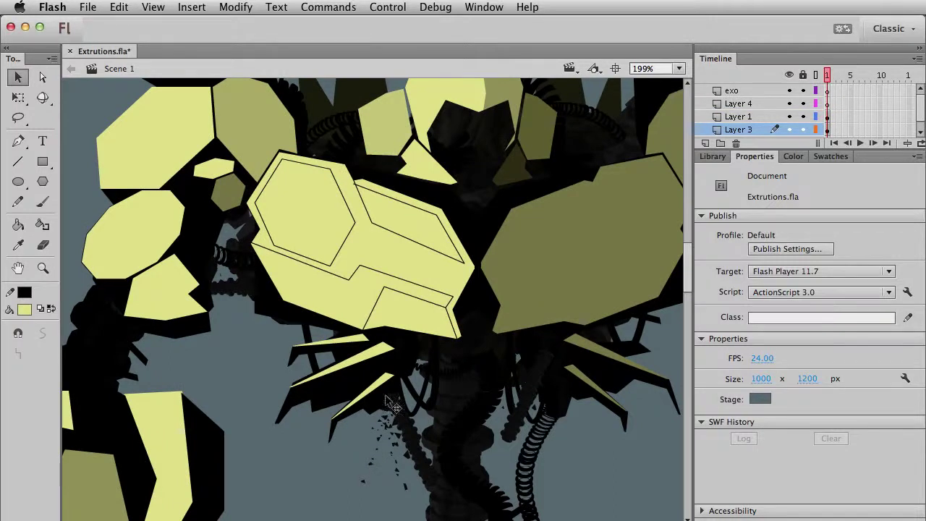
Reopen the chest plate symbol and move the inset hexagon's left, right and upper-right vertices outward to even its border
left_click_drag(410, 304, 394, 372)
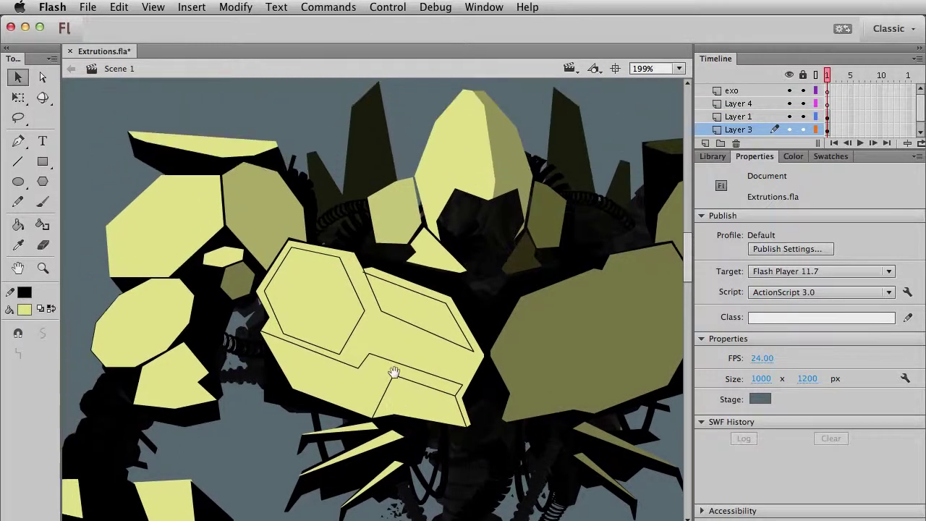
double_click(364, 274)
left_click(363, 273)
key("Escape")
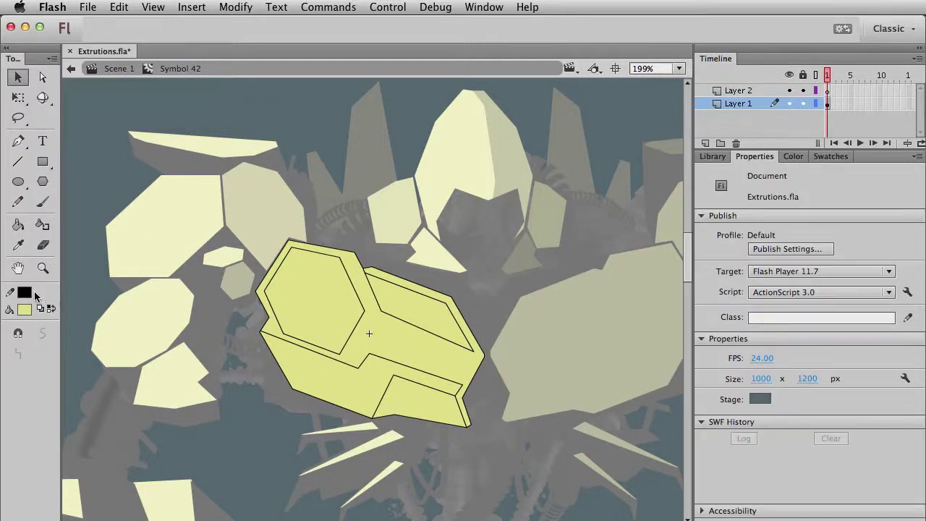
key("z")
left_click_drag(195, 220, 446, 386)
key("v")
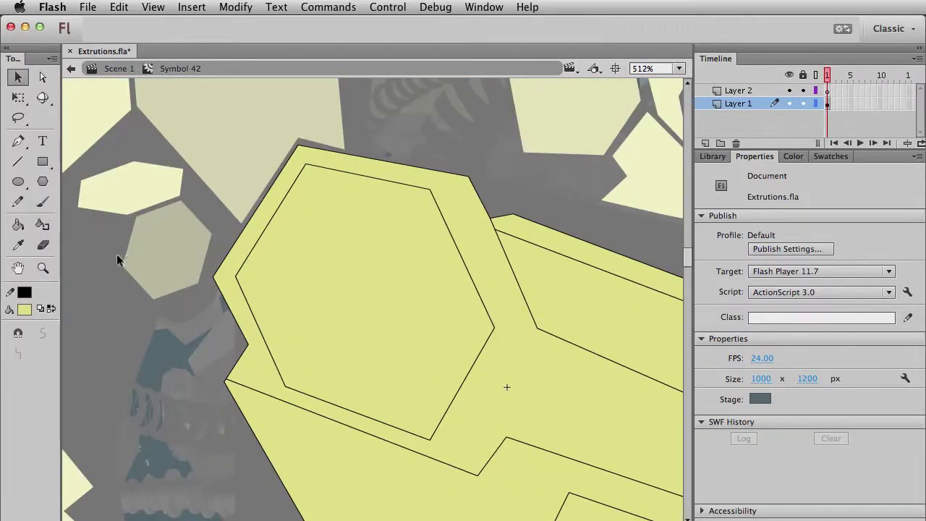
left_click_drag(236, 275, 231, 276)
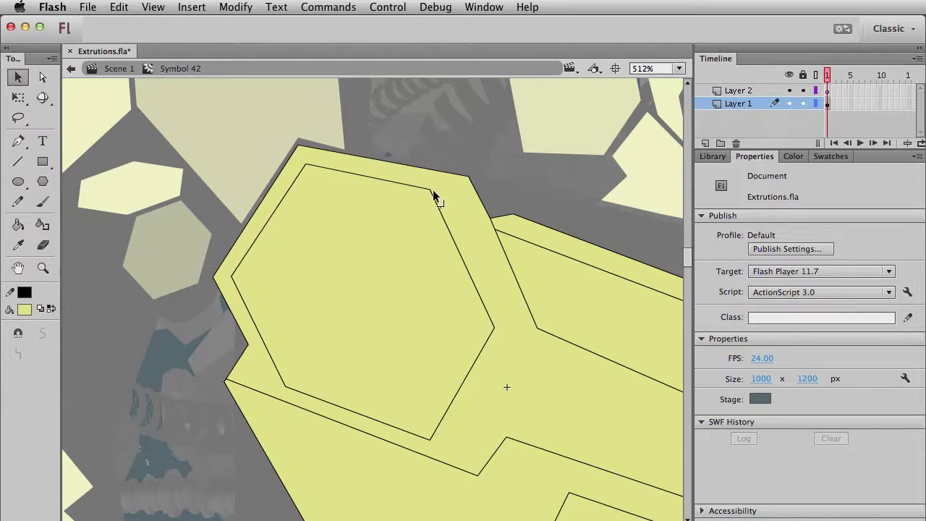
left_click_drag(430, 191, 442, 196)
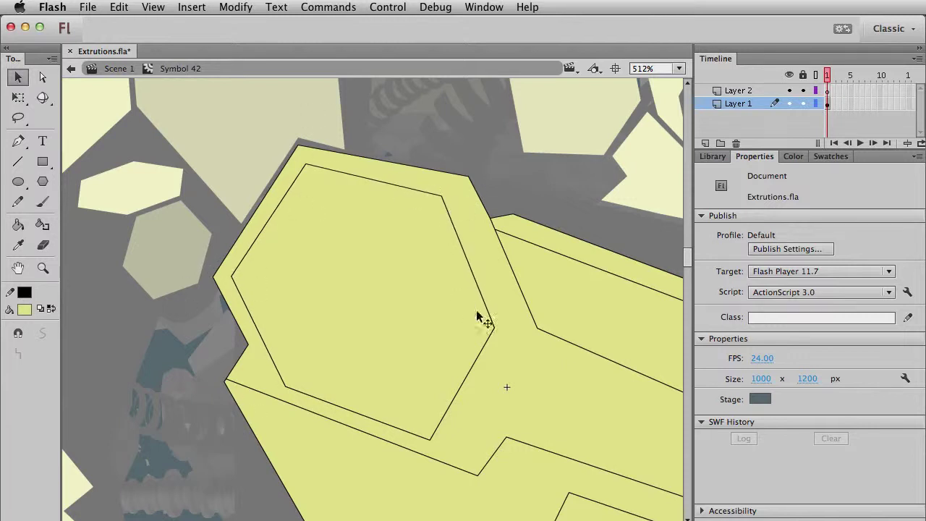
left_click_drag(497, 326, 497, 324)
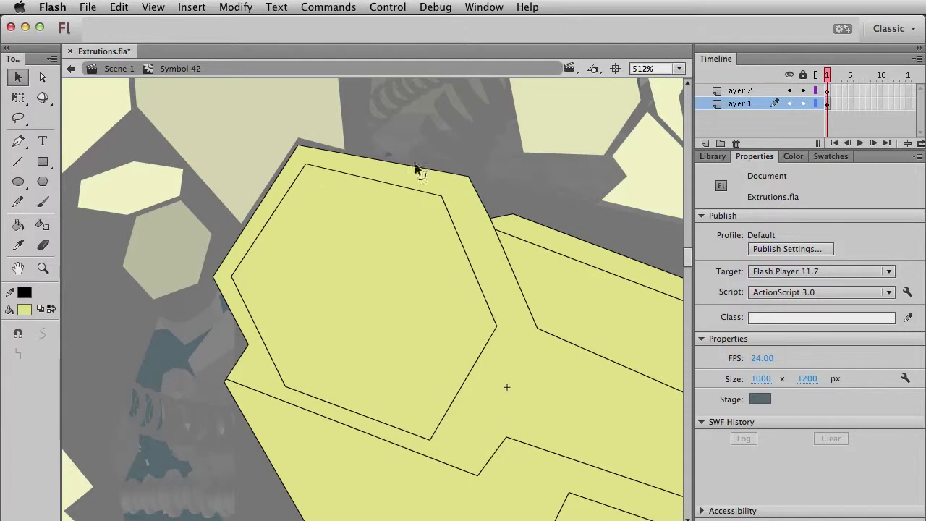
left_click_drag(442, 196, 443, 191)
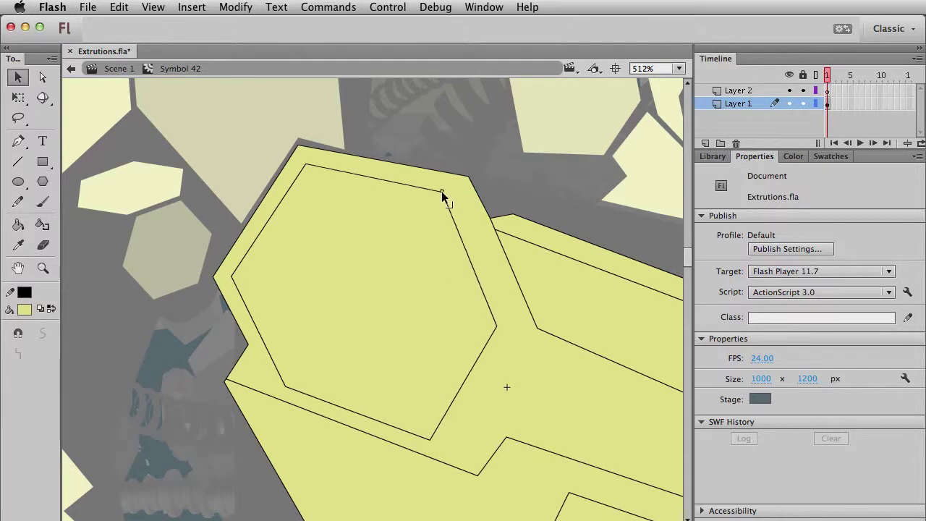
Connect the inset hexagon's upper-left, left and upper-right corners to the outer outline, extend the lower-left edge inward with lines, and exit the symbol
left_click(18, 162)
left_click_drag(303, 145, 307, 157)
key("v")
left_click(18, 333)
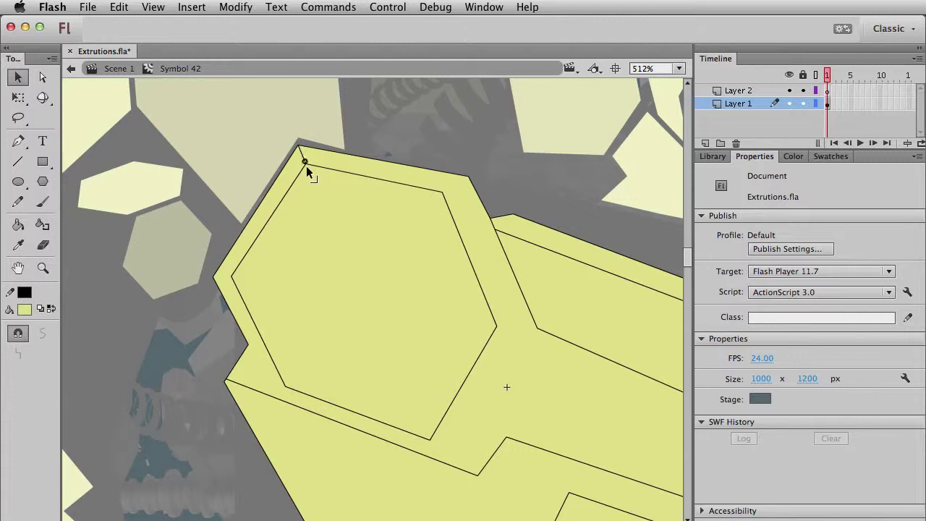
left_click(18, 161)
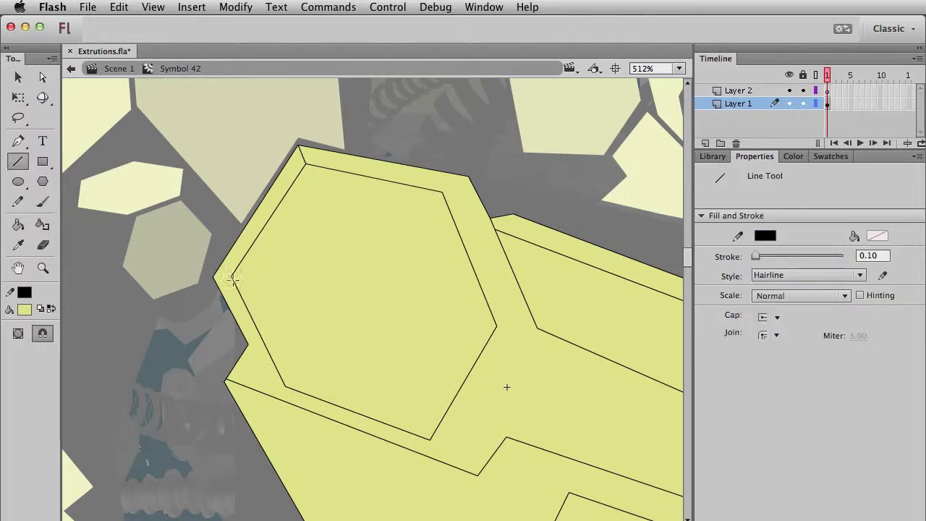
left_click_drag(230, 275, 215, 277)
left_click_drag(442, 193, 467, 177)
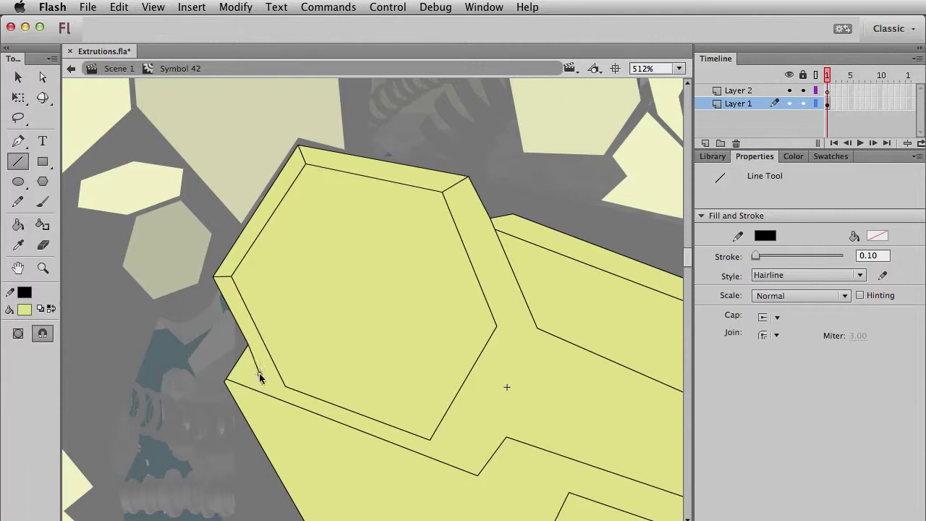
key("ctrl+1")
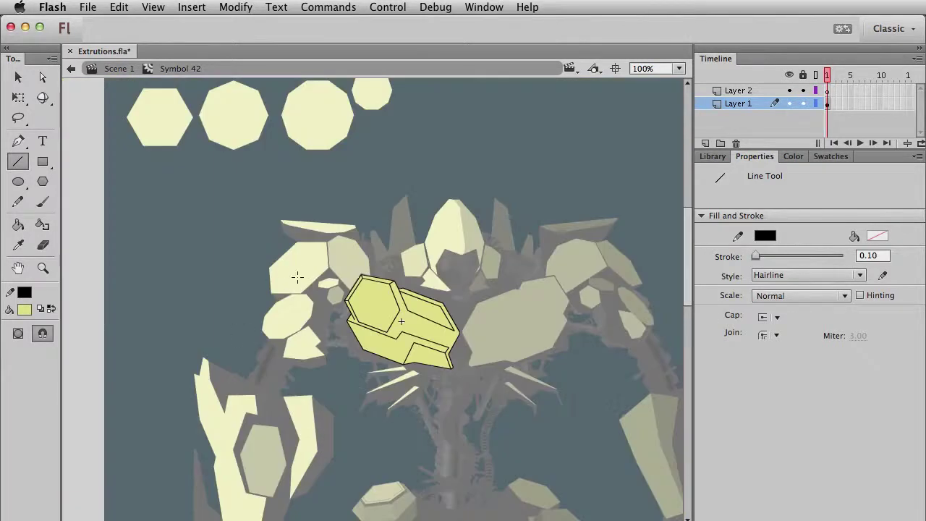
key("ctrl+e")
key("v")
key("ctrl+1")
Select the mirrored dark chest plate and duplicate its symbol as Symbol 42 copy
left_click(444, 308)
left_click(364, 326, "shift")
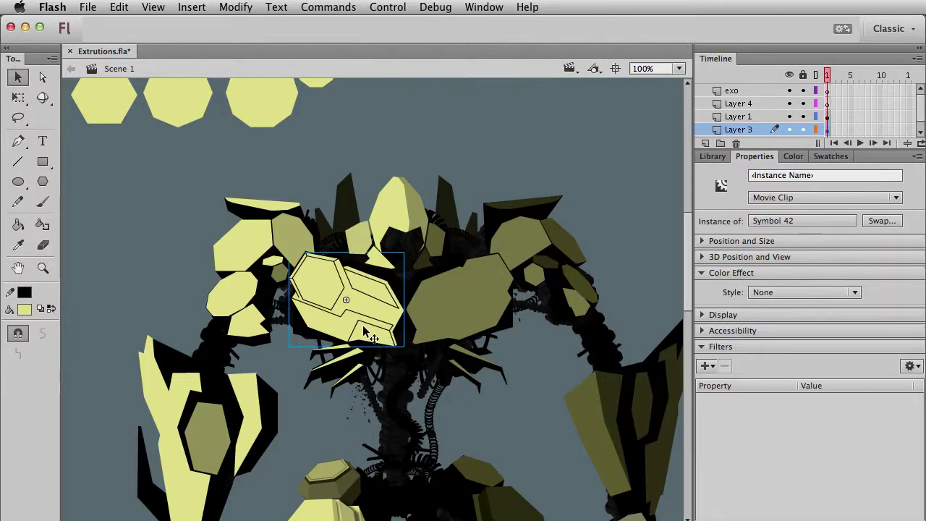
left_click(471, 313)
left_click(427, 400)
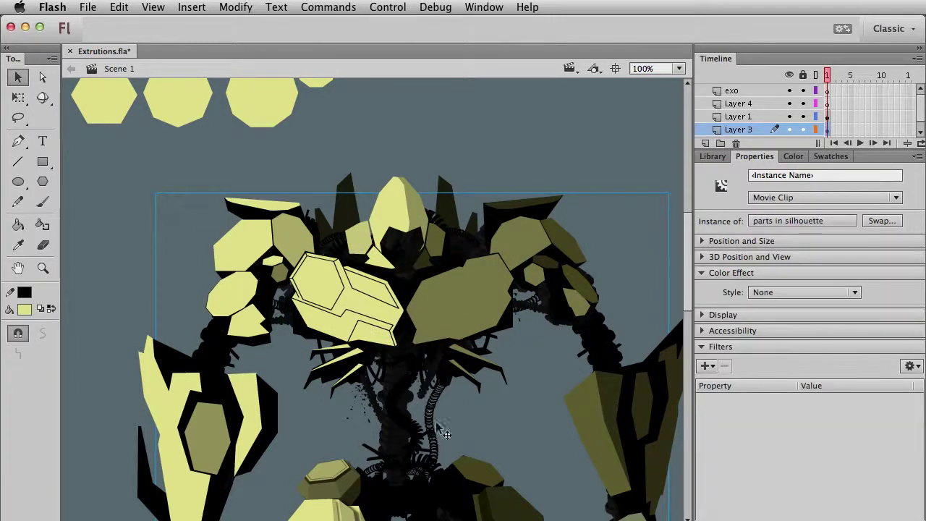
scroll(426, 402, "right", 3)
left_click(445, 343)
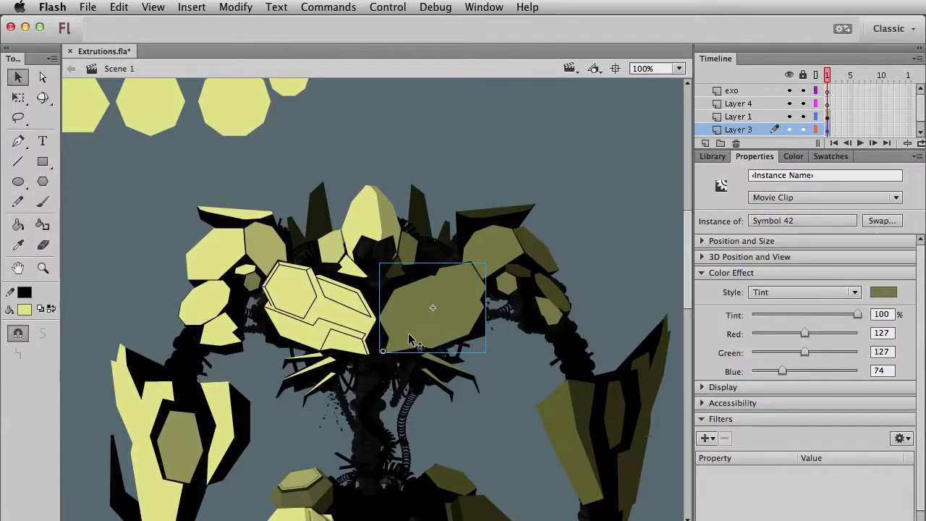
key("super+d")
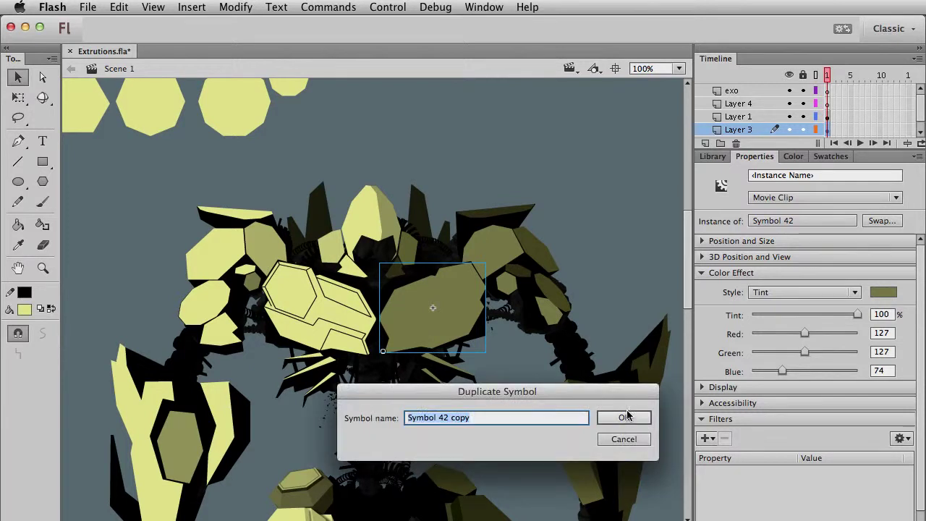
left_click(623, 417)
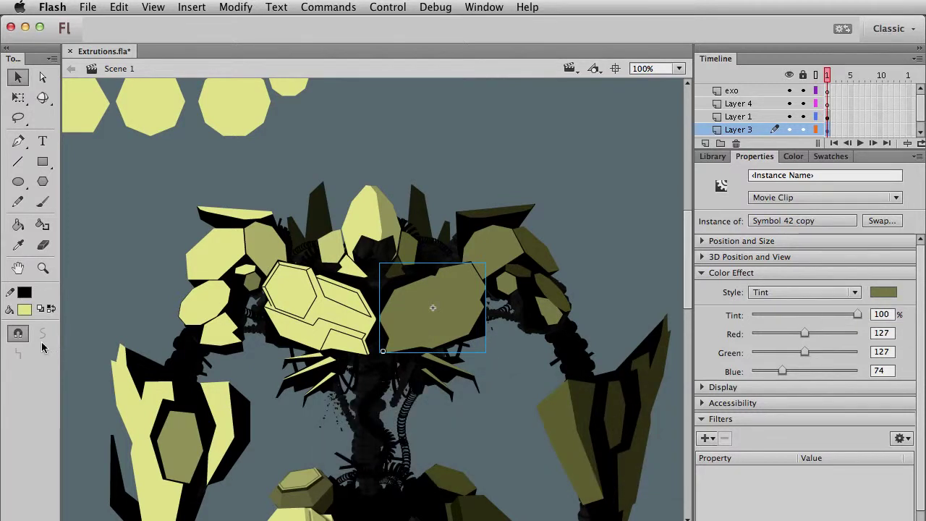
Sample the mirrored plate's olive as the fill colour and set the plate's tint to 0%
left_click(25, 309)
left_click(410, 312)
left_click(600, 252)
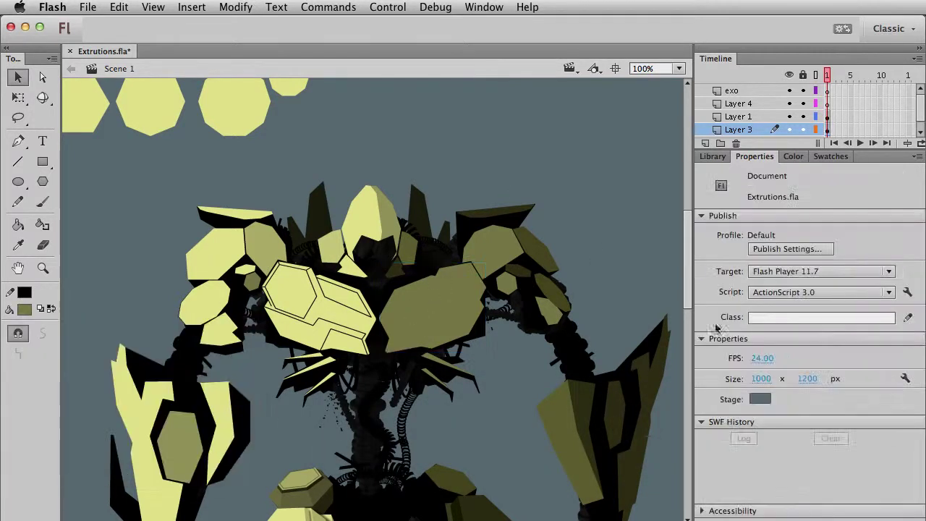
left_click(474, 314)
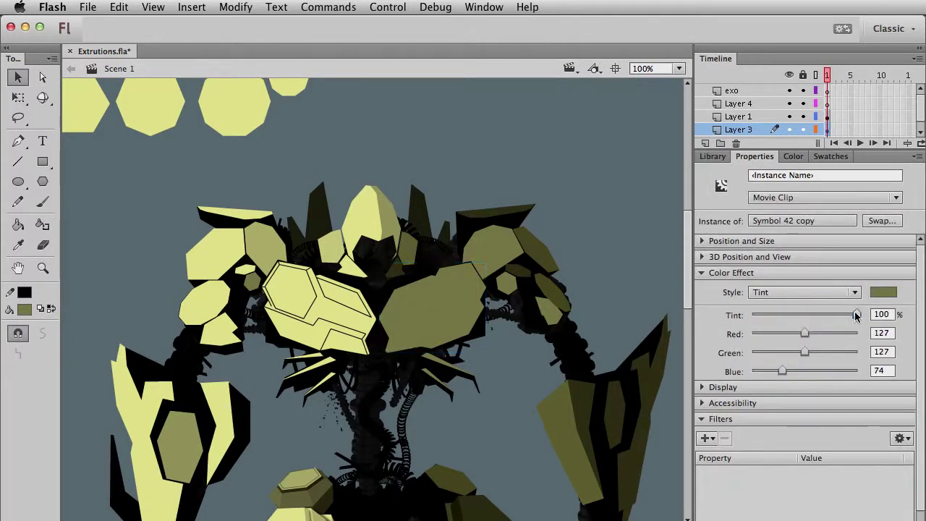
left_click_drag(859, 315, 796, 315)
Open the duplicated chest plate symbol, fill all its panels with the sampled olive using Paint Bucket, and exit the symbol
double_click(435, 312)
left_click(18, 225)
left_click(402, 324)
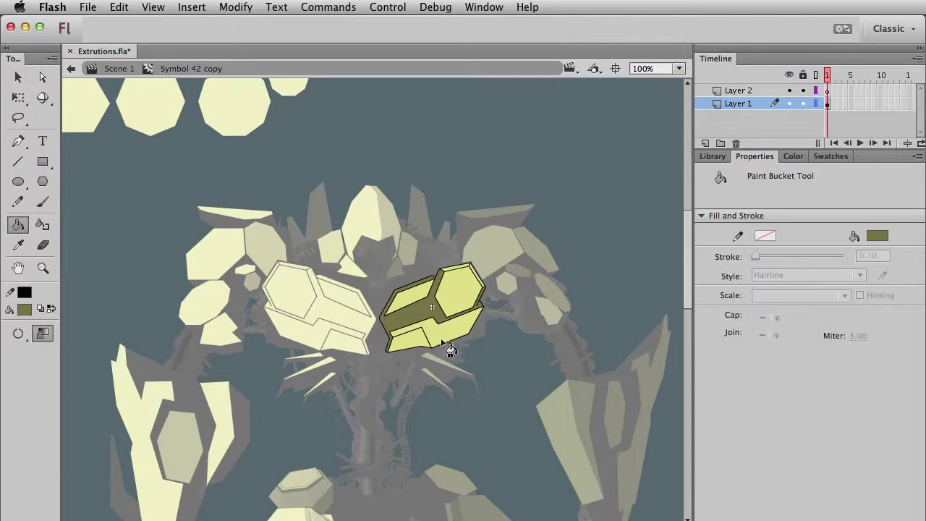
left_click(443, 346)
left_click(418, 345)
left_click(409, 302)
left_click(463, 304)
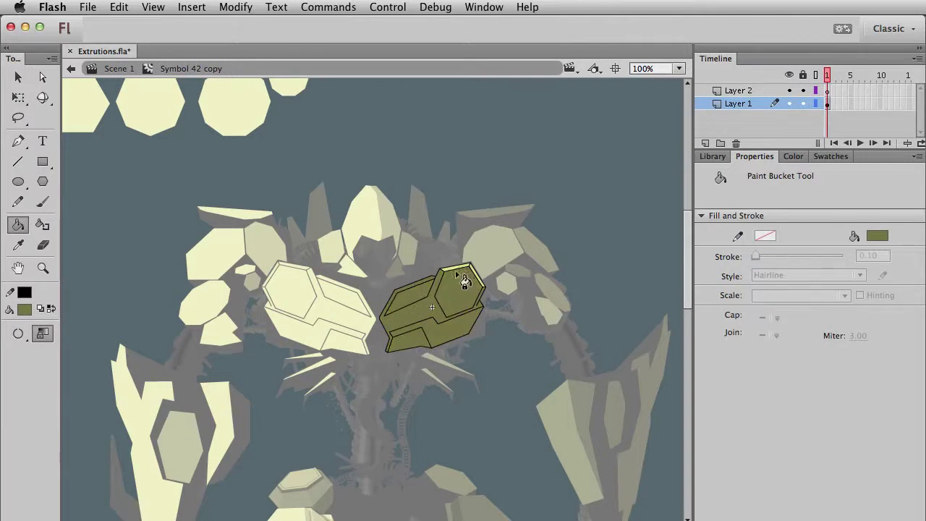
key("ctrl+a")
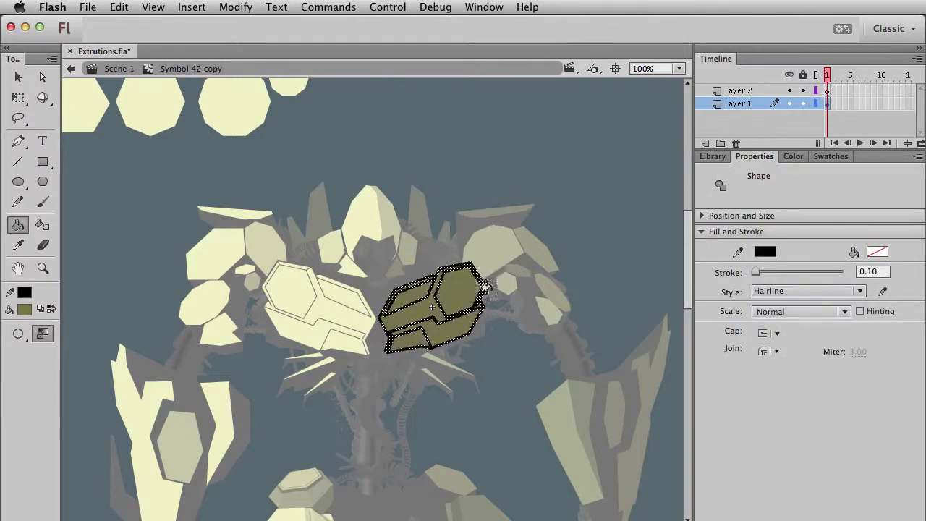
key("v")
left_click(479, 396)
double_click(479, 396)
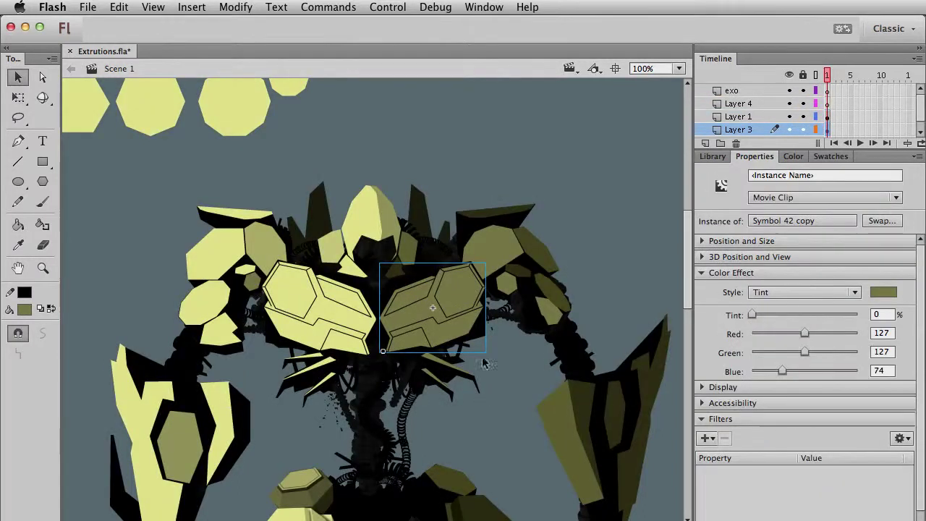
Open the light chest plate symbol and fill its central panel with a slightly darker yellow-green
left_click(554, 108)
scroll(411, 250, "down", 5)
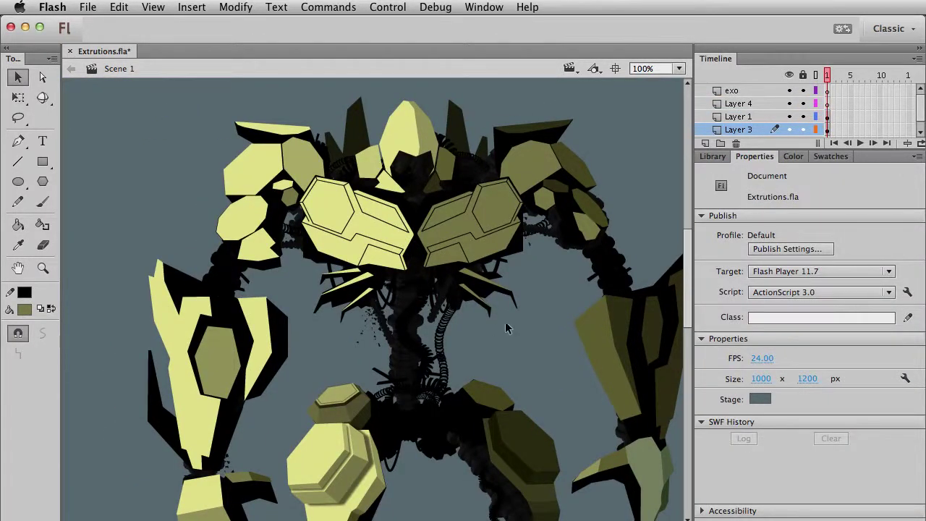
scroll(449, 337, "up", 3)
scroll(449, 337, "left", 3)
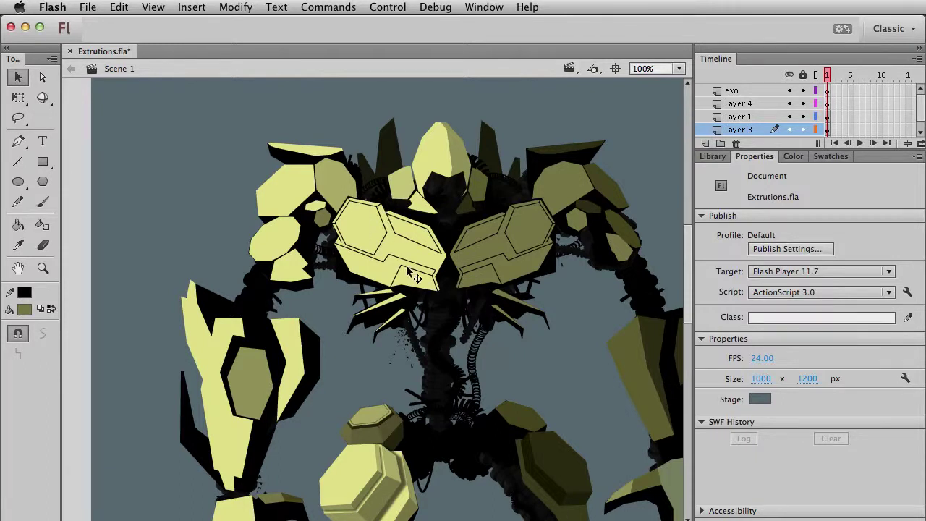
left_click(587, 367)
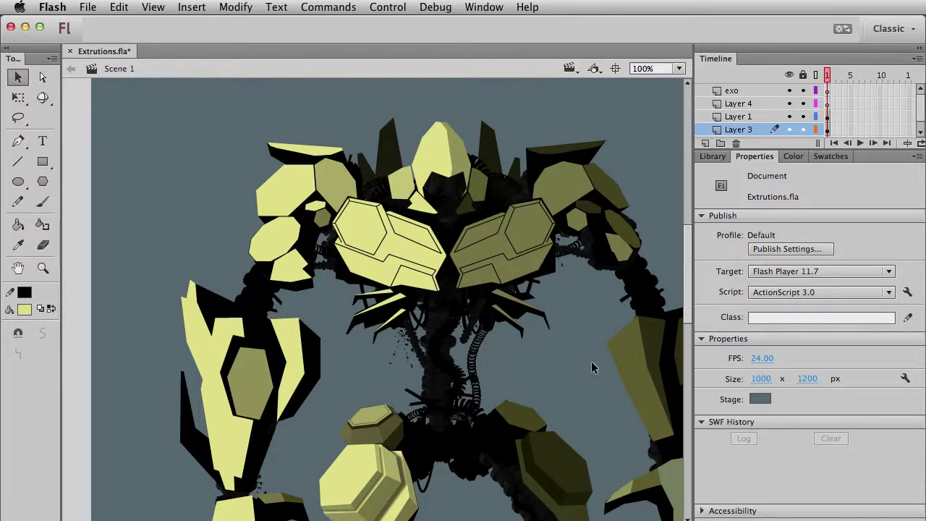
left_click(18, 225)
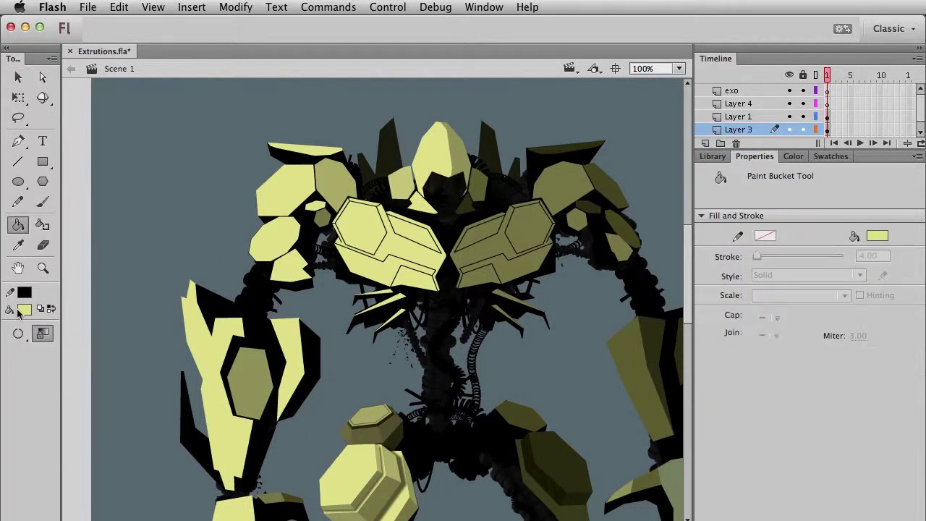
left_click(24, 310)
key("Escape")
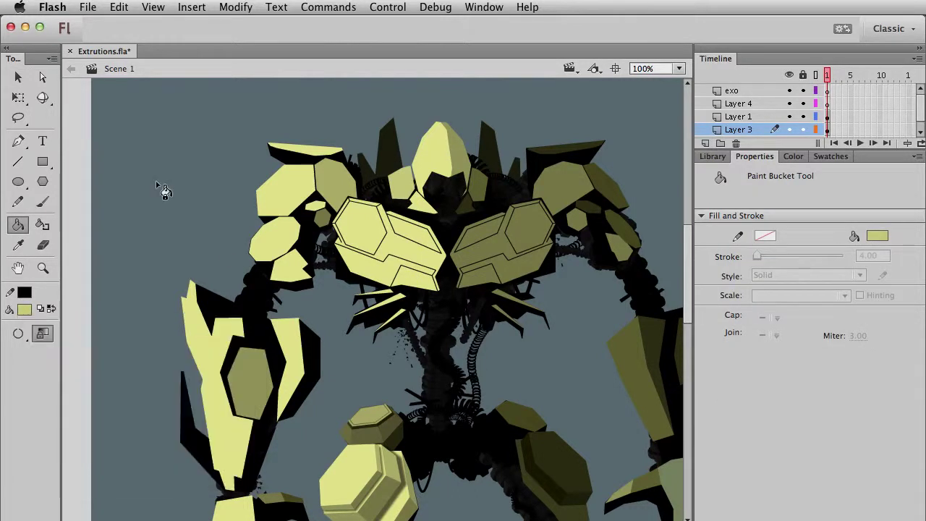
key("v")
double_click(352, 229)
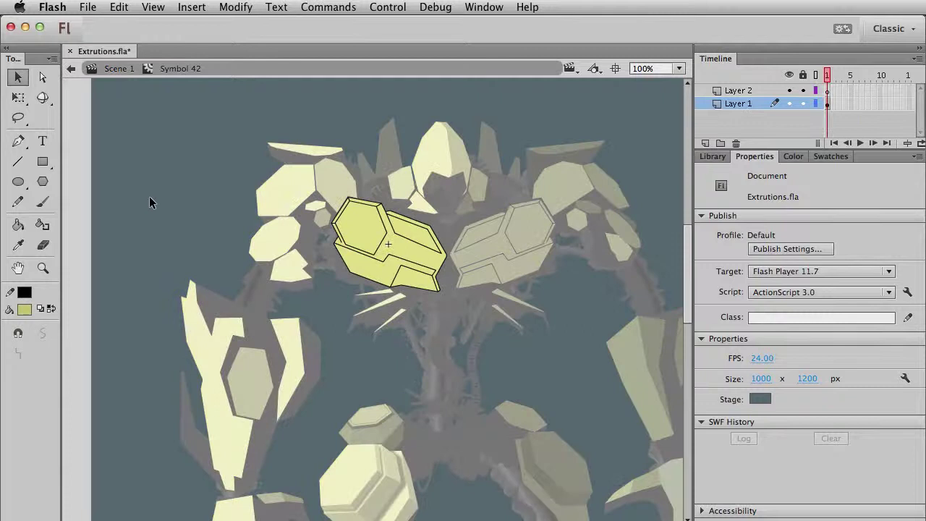
left_click(18, 225)
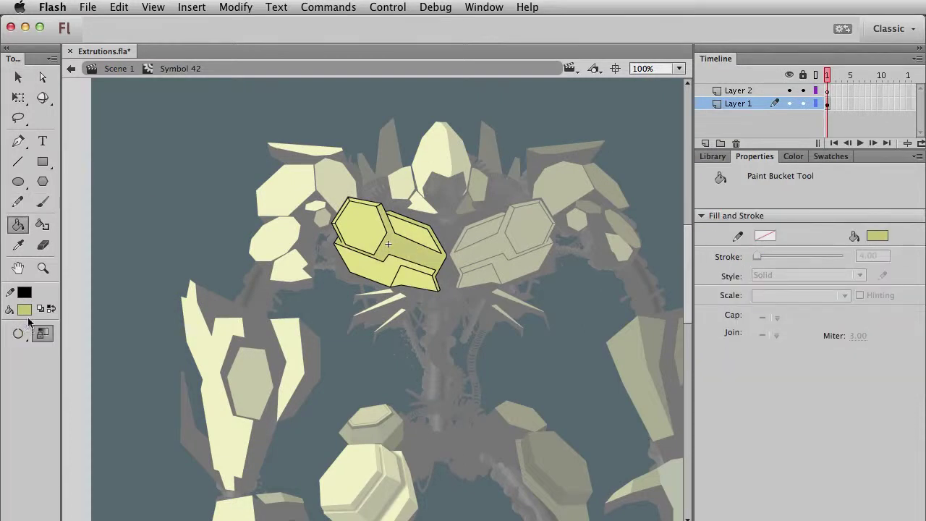
Fill the light plate's lower-right inset panel with the darker green #B2B269
left_click(25, 310)
left_click(103, 463)
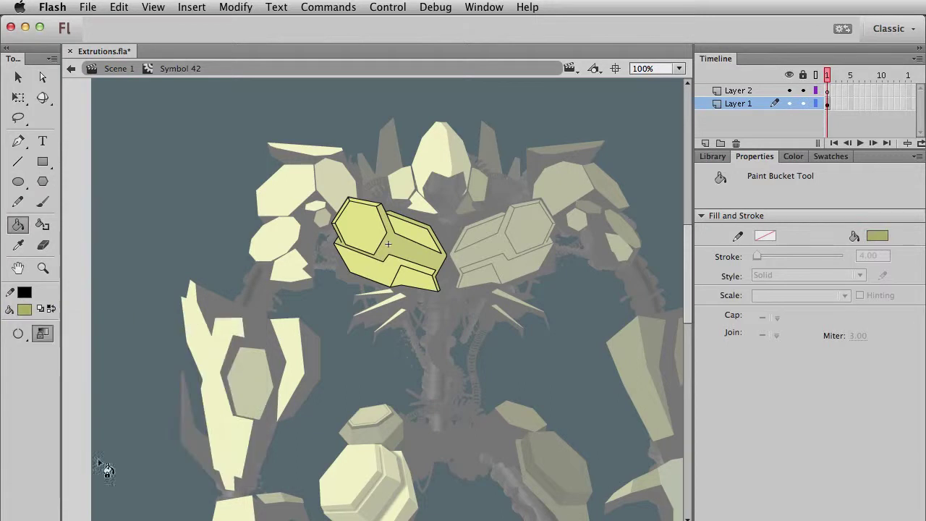
left_click(408, 291)
key("v")
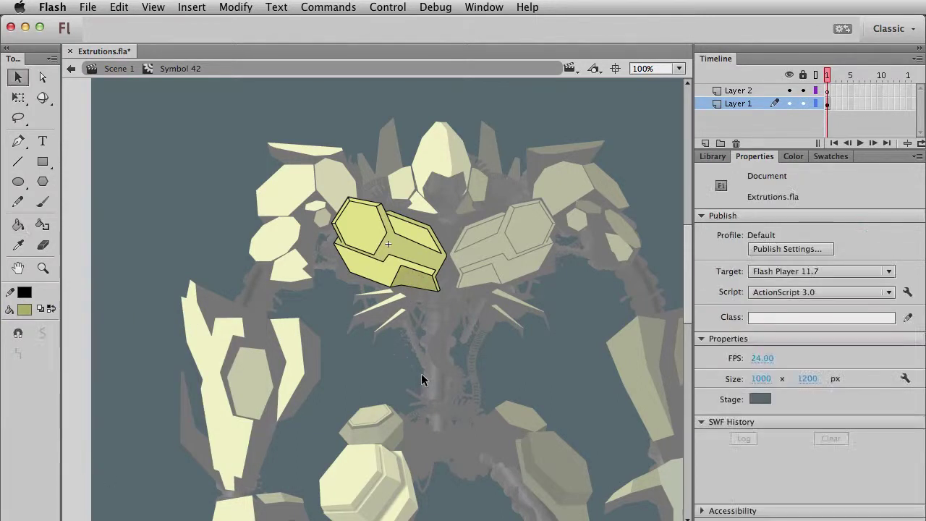
left_click(21, 309)
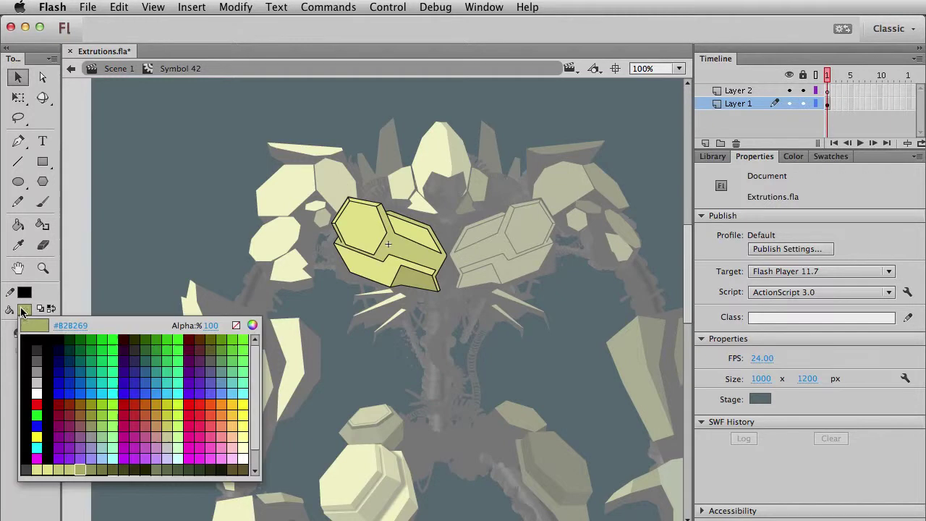
left_click(87, 469)
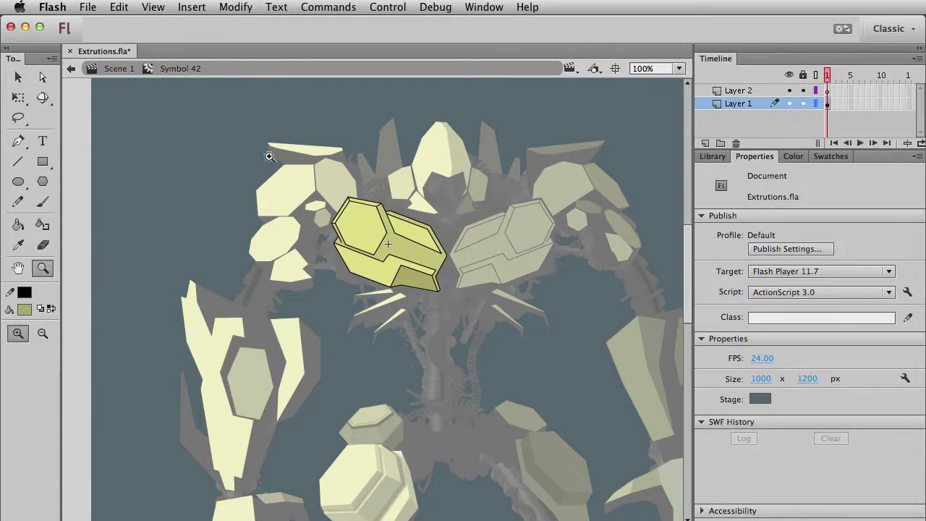
Draw a line from the hexagon's lower-left corner across the loose outer edge line to close off the lower-left bevel face
left_click_drag(277, 155, 453, 335)
key("v")
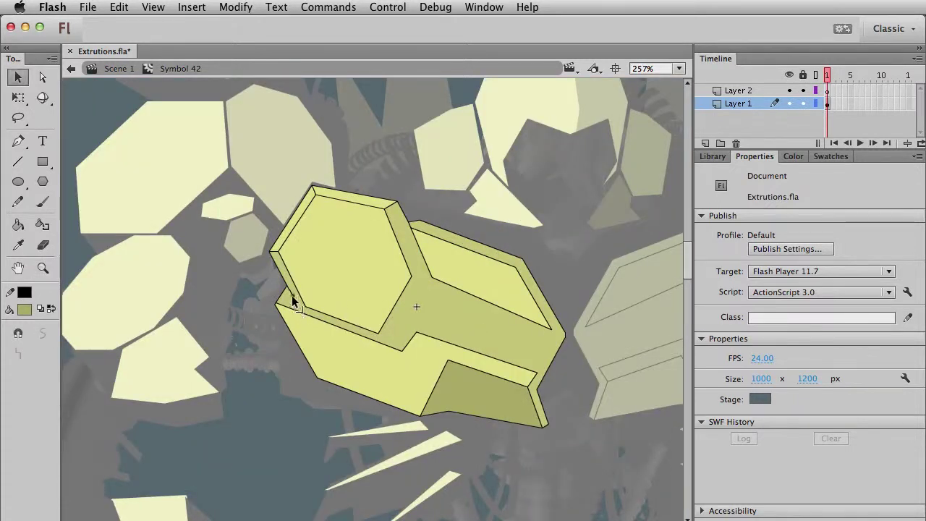
left_click(44, 268)
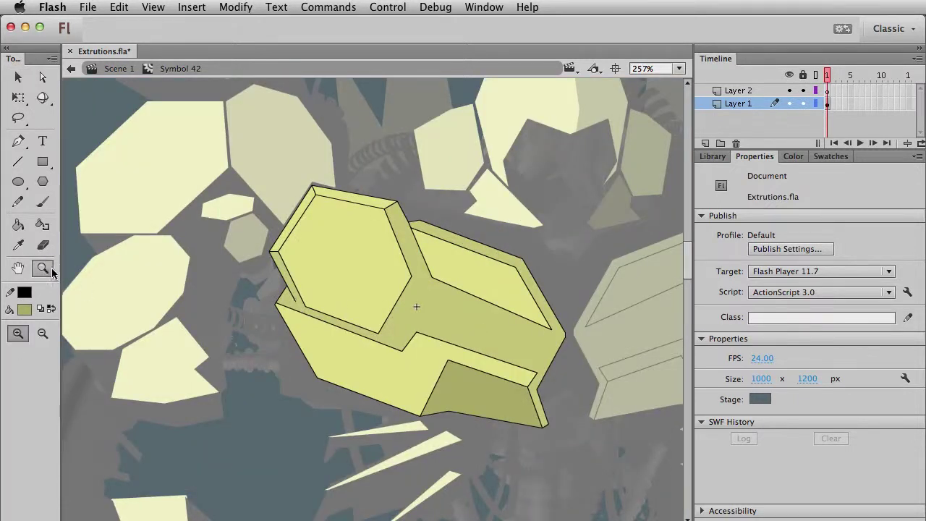
left_click_drag(268, 231, 409, 361)
key("v")
key("n")
left_click_drag(236, 323, 256, 335)
key("super+z")
left_click(759, 278)
left_click(779, 287)
left_click_drag(225, 311, 268, 342)
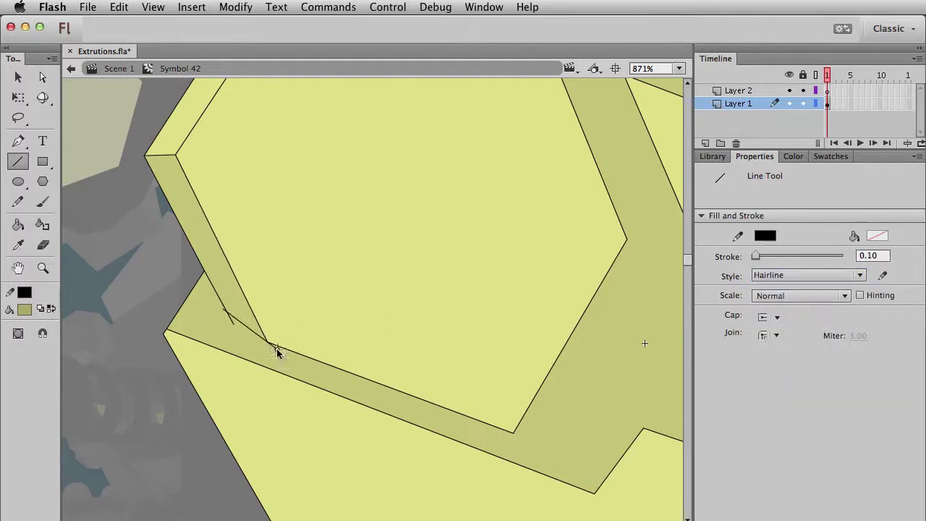
Recolour the hexagon's lower-left bevel face with a dark olive
key("v")
left_click(227, 315)
left_click(237, 318)
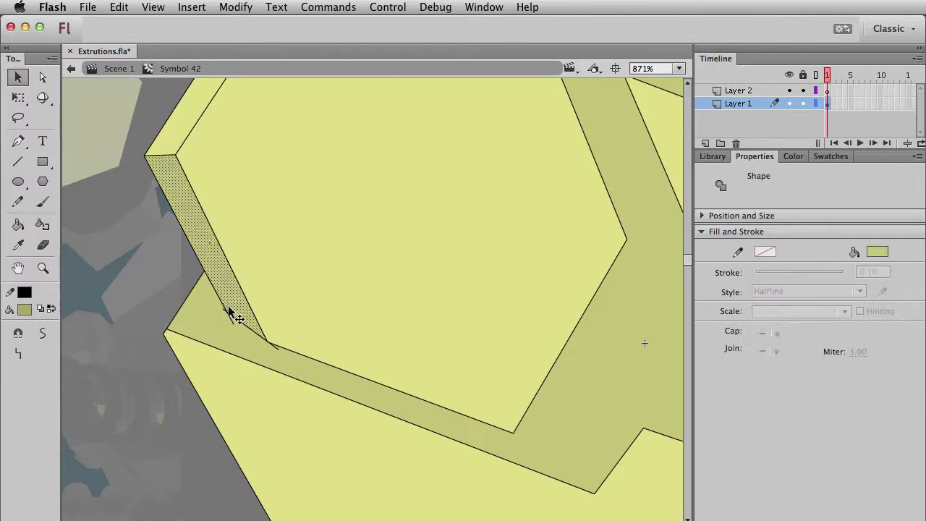
left_click(32, 311)
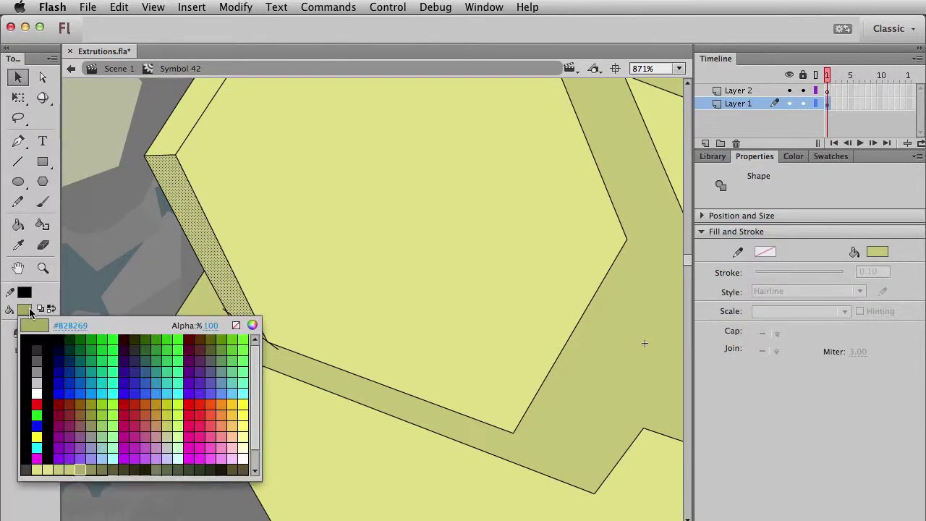
left_click(94, 464)
left_click(139, 322)
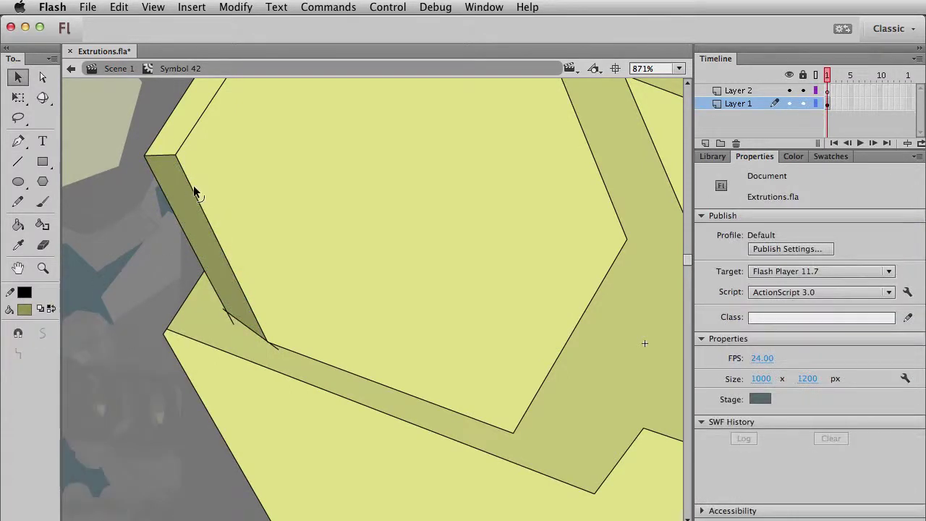
Recolour the hexagon's upper-left bevel face with the slightly darker yellow-green of its right bevel face
left_click_drag(173, 80, 208, 246)
left_click(191, 306)
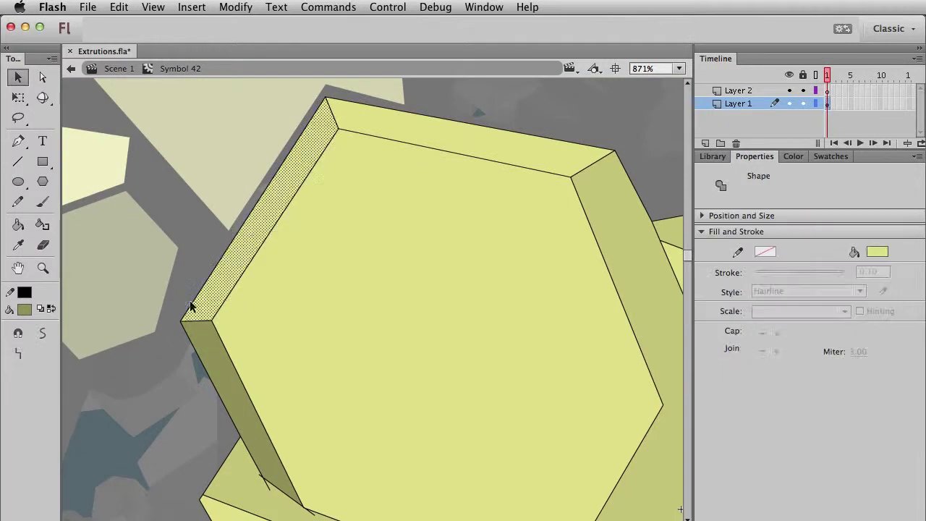
left_click(22, 313)
left_click(76, 463)
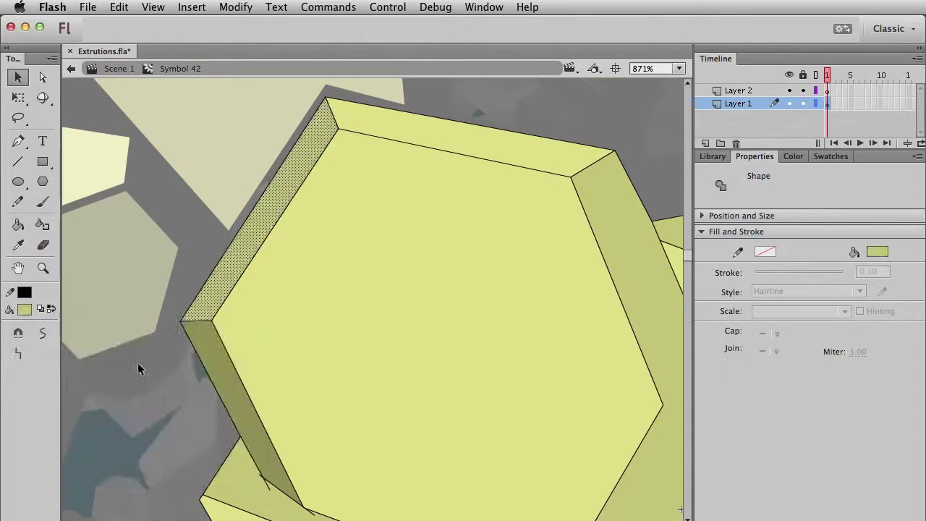
left_click(138, 362)
Recolour the hexagon's top bevel face with a bright yellow at 100% brightness, #FFFF98
left_click(454, 150)
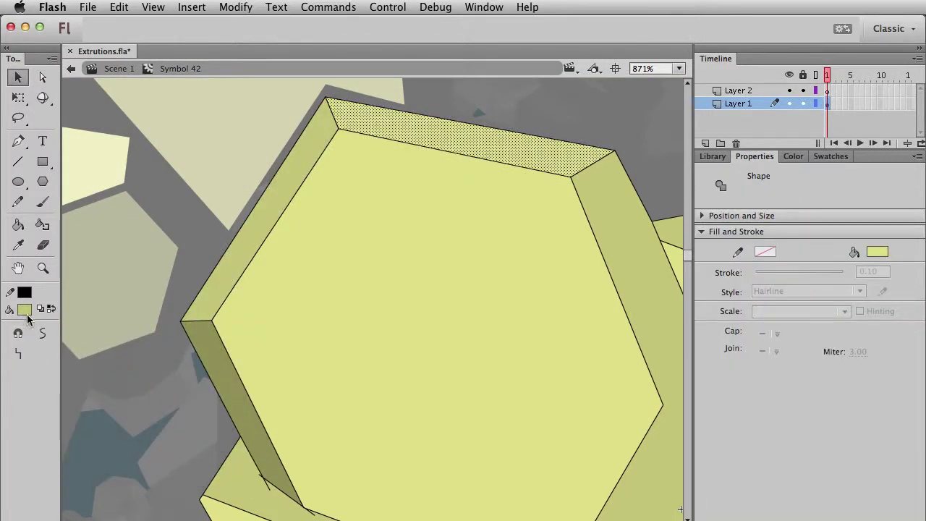
left_click(25, 313)
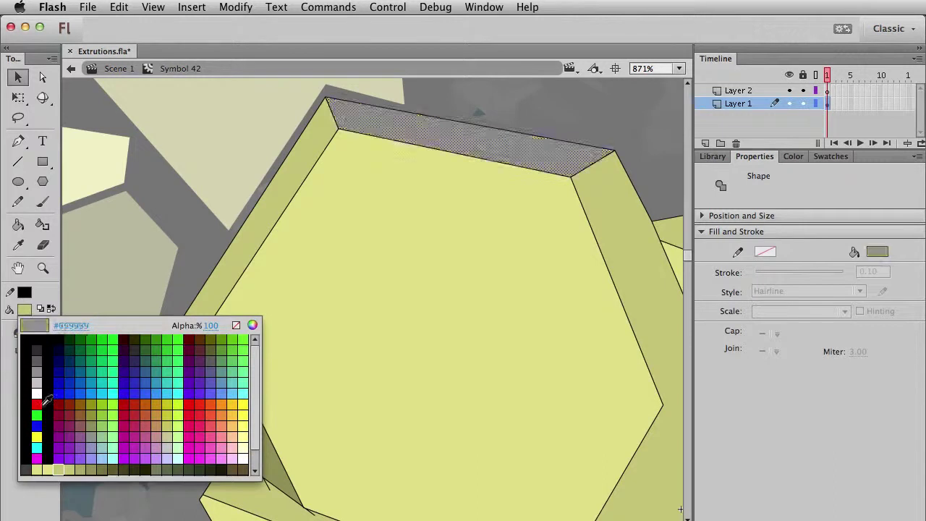
left_click(44, 461)
left_click(791, 157)
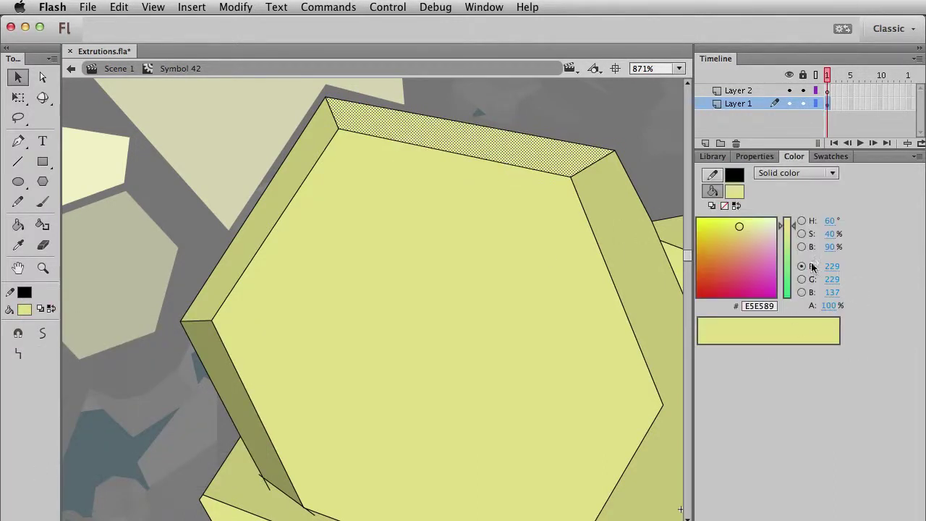
left_click_drag(826, 254, 916, 258)
left_click(601, 139)
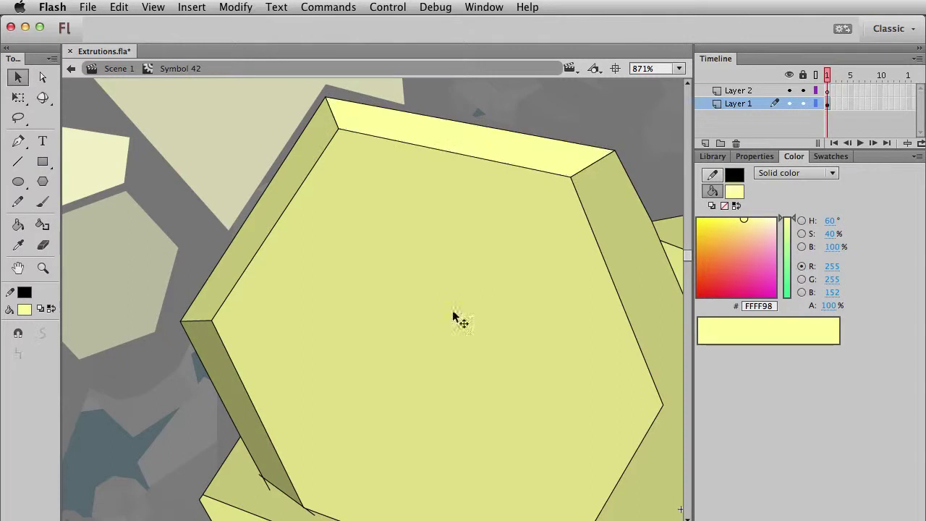
Delete the line ends that overshoot the lower-left corner of the hexagon's bevel
left_click(43, 270)
left_click(318, 453, "alt")
key("v")
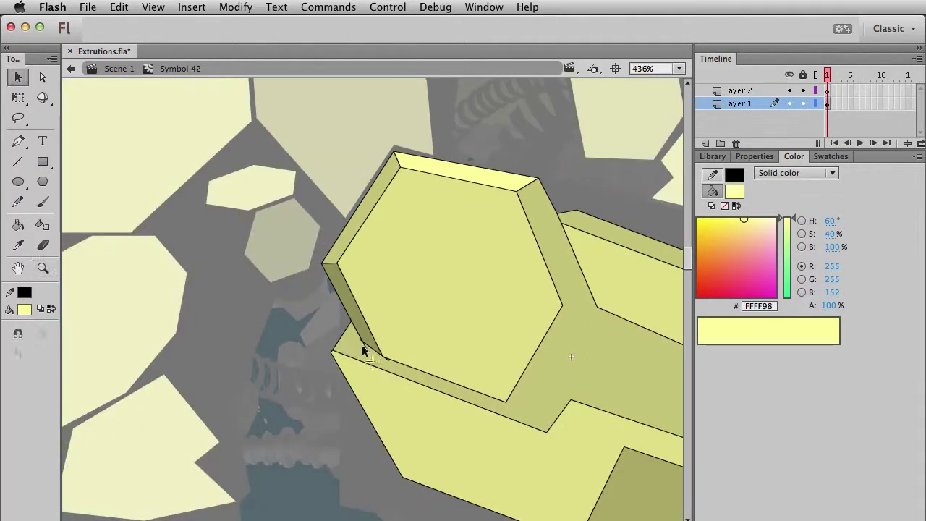
left_click(370, 354)
key("Delete")
left_click(388, 361)
key("super+1")
Select all of the light plate's artwork, set its black stroke to 20% alpha and return to the main scene
left_click(466, 358)
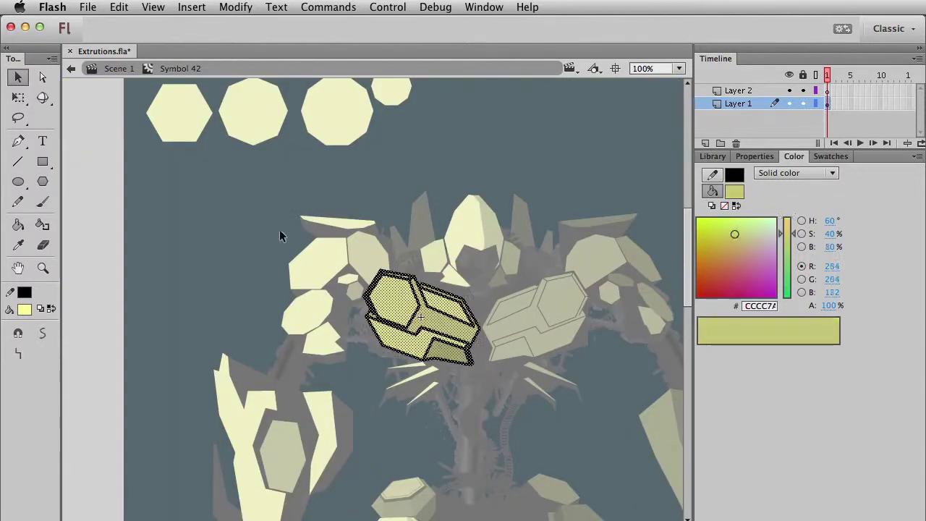
left_click(24, 292)
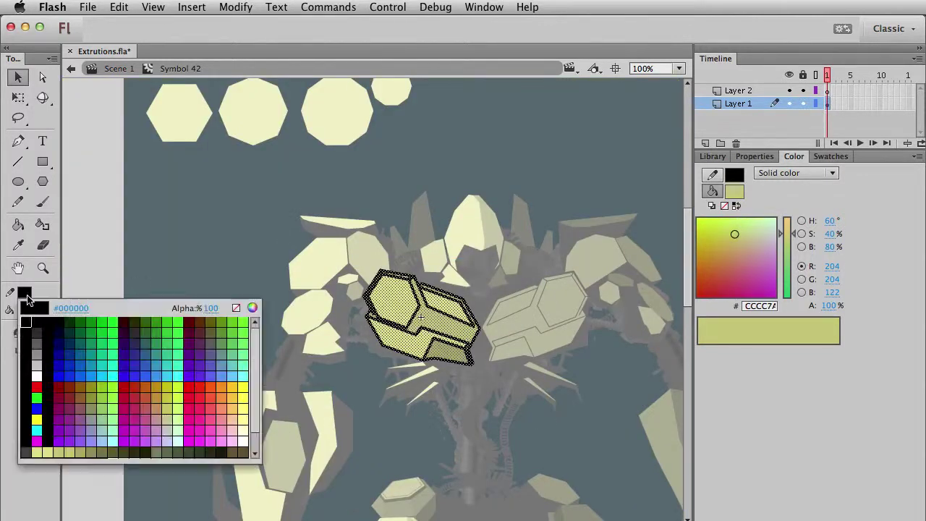
left_click(210, 308)
type("0")
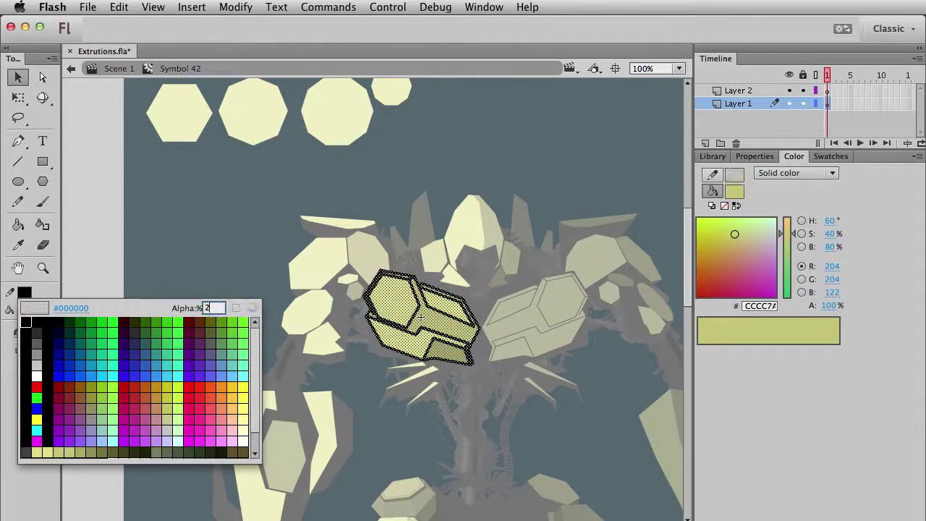
key("Return")
double_click(442, 353)
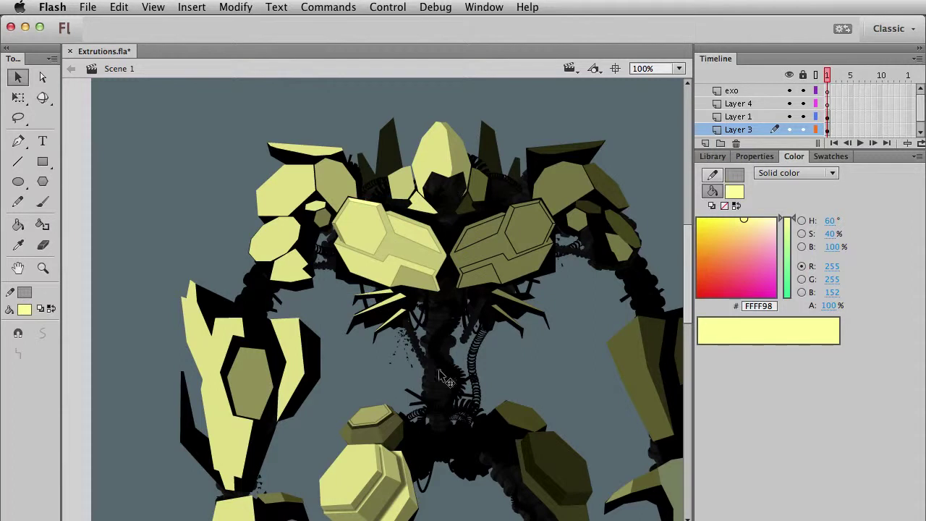
double_click(429, 267)
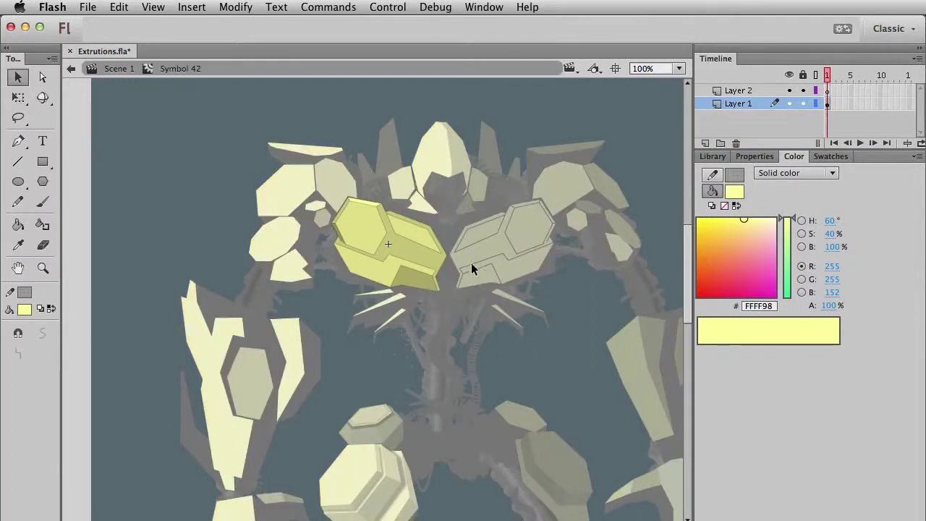
double_click(560, 271)
left_click(534, 275)
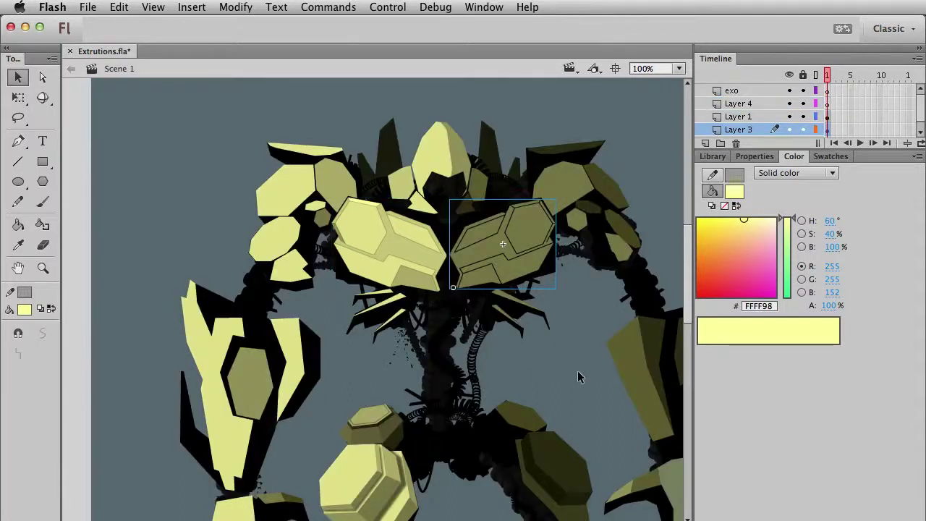
Open the dark chest plate symbol and fill its large lower panel with the darker olive #666633
double_click(527, 253)
left_click(43, 268)
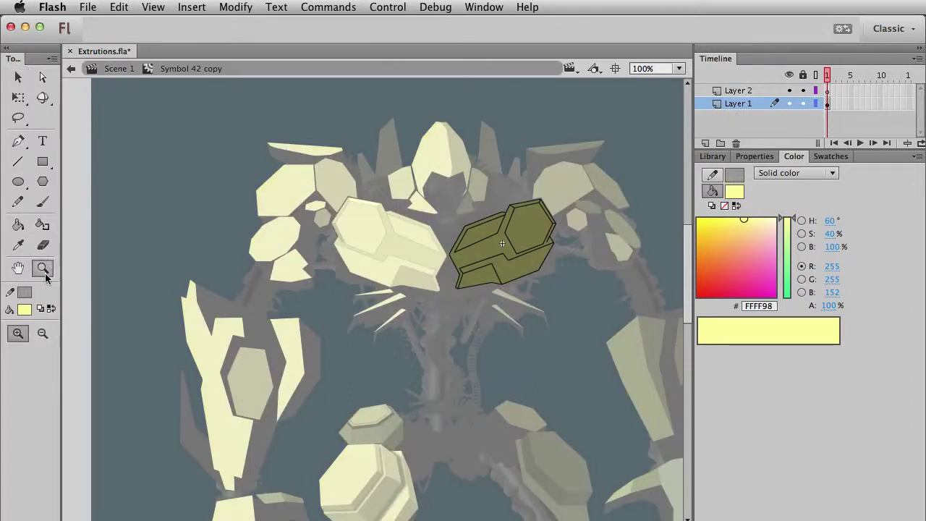
key("space")
left_click_drag(415, 223, 513, 446)
key("v")
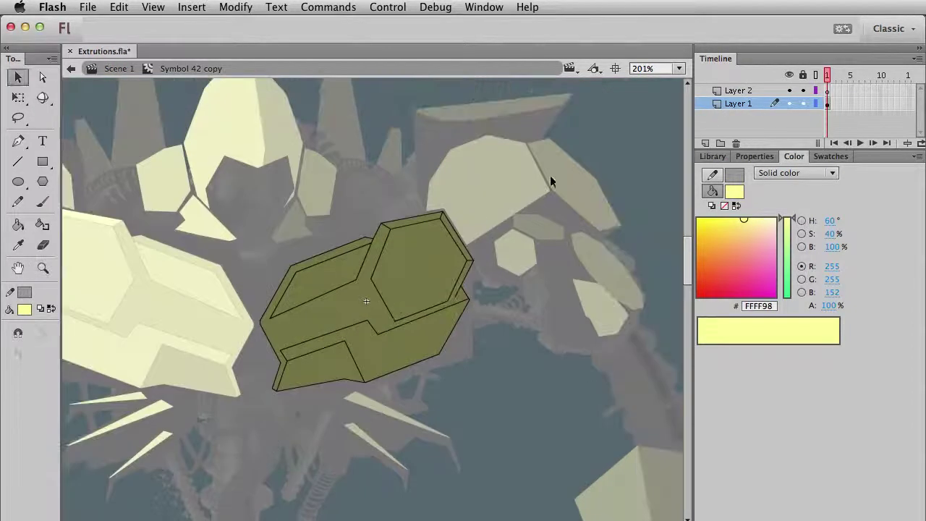
left_click(21, 228)
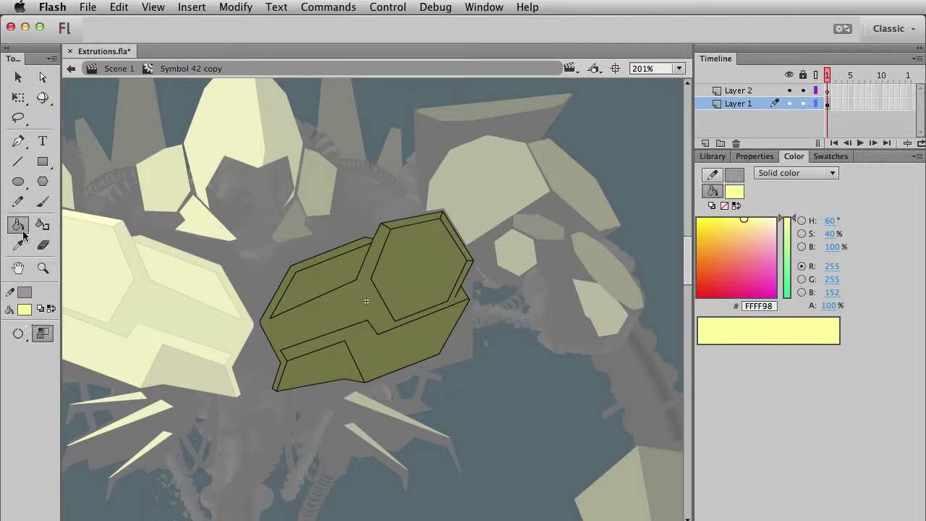
left_click(29, 311)
left_click(120, 469)
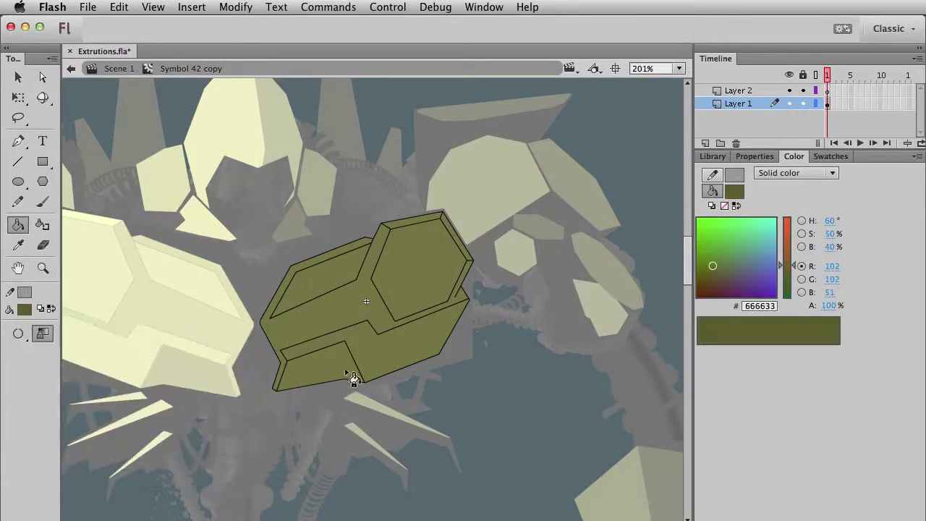
left_click(372, 368)
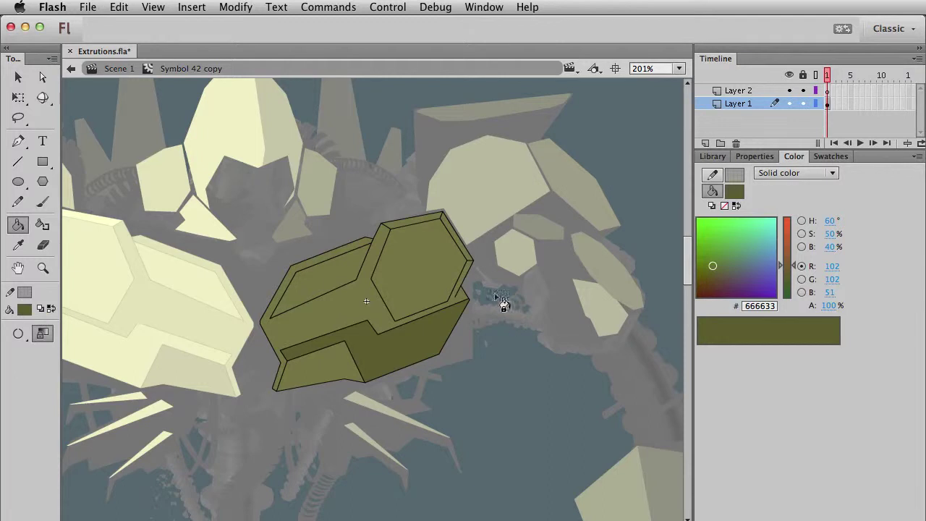
Fill the dark plate's hexagon face and upper-left inset panel with the same olive #666633
left_click(450, 294)
left_click_drag(387, 424, 434, 405)
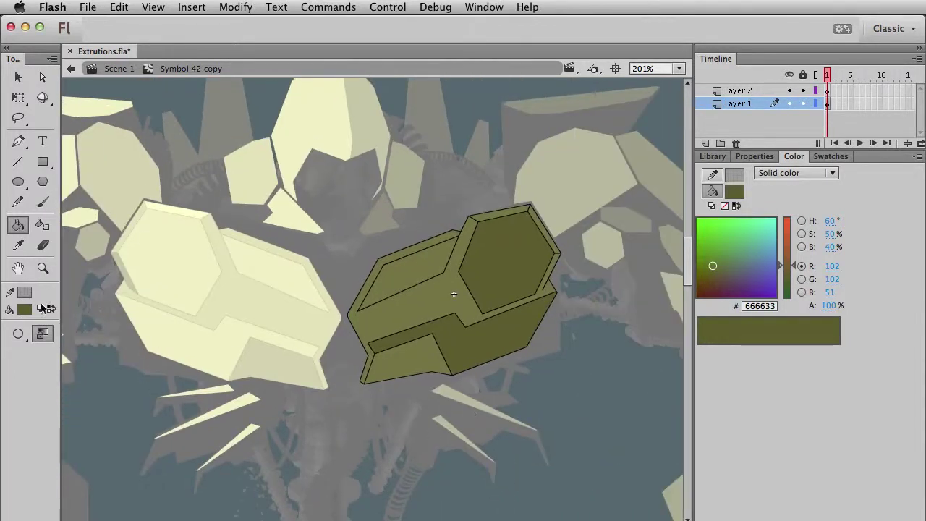
left_click(375, 310)
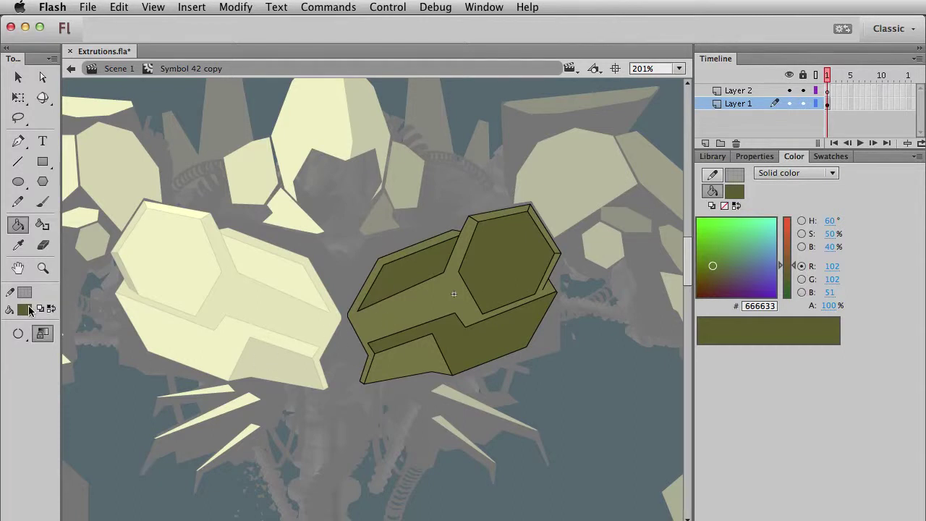
Draw a line from the hexagon's lower-right corner to the end of the loose outer edge to close off the lower-right bevel face
left_click(43, 268)
left_click_drag(467, 203, 606, 331)
key("v")
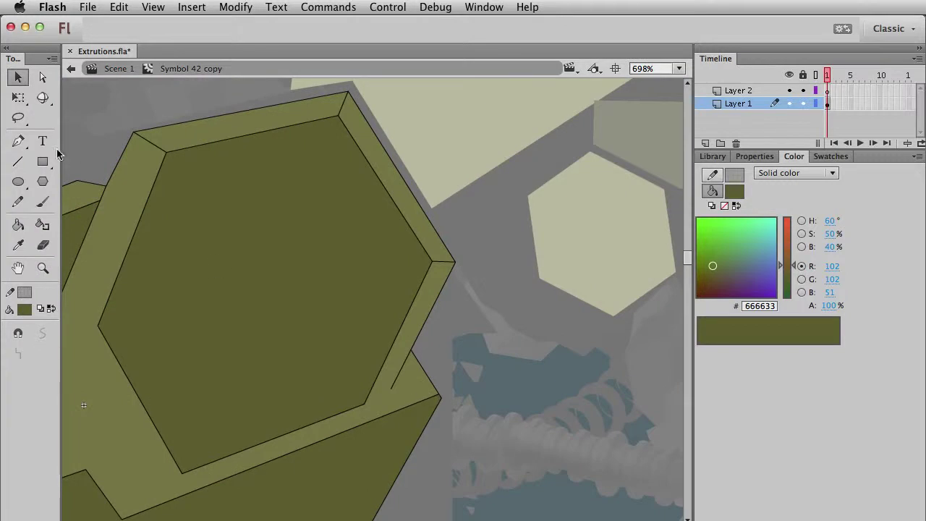
key("n")
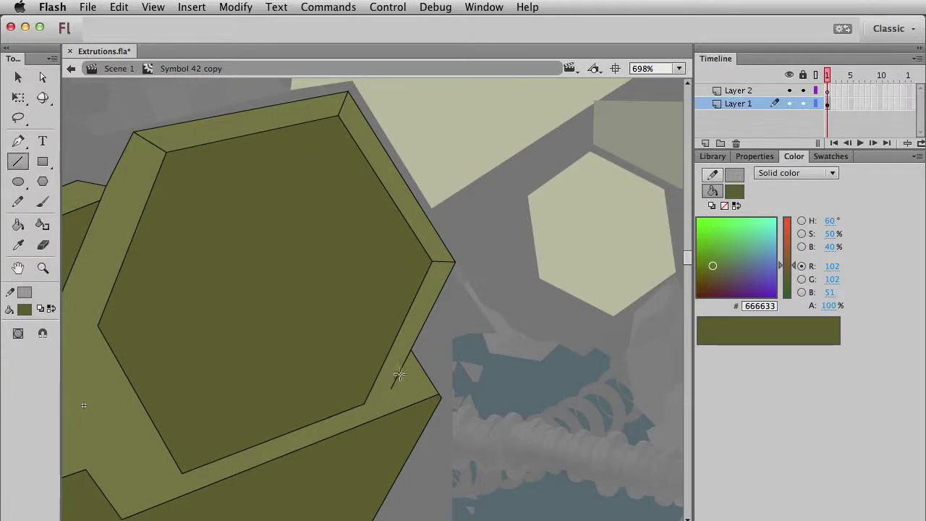
key("v")
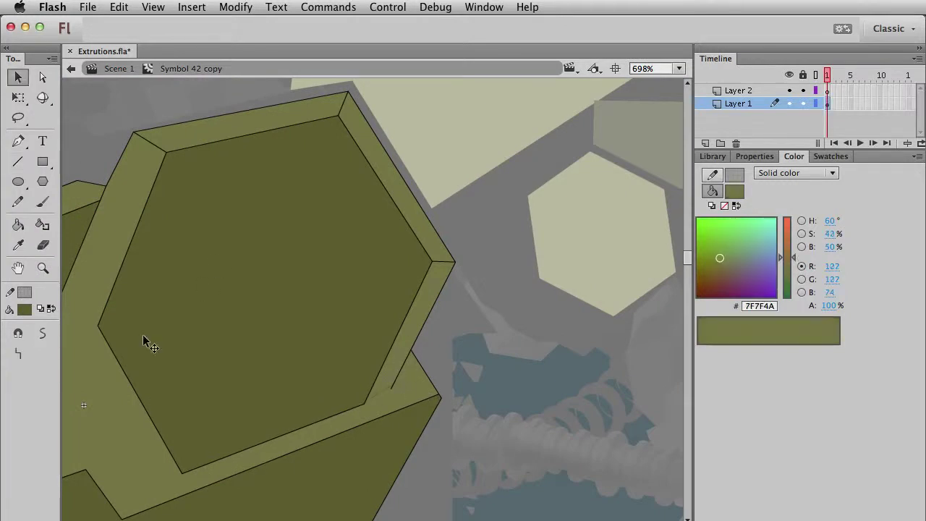
Fill the hexagon's lower-right bevel face with a very dark olive
left_click(26, 309)
left_click(399, 363)
key("Escape")
left_click(18, 224)
Fill the hexagon's upper-right bevel face with olive #666633
left_click(24, 309)
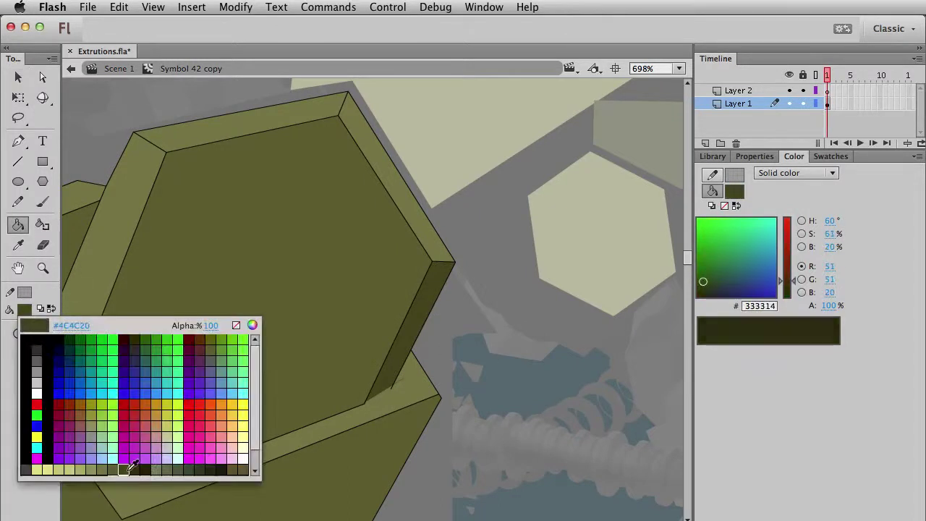
left_click(124, 470)
left_click(414, 222)
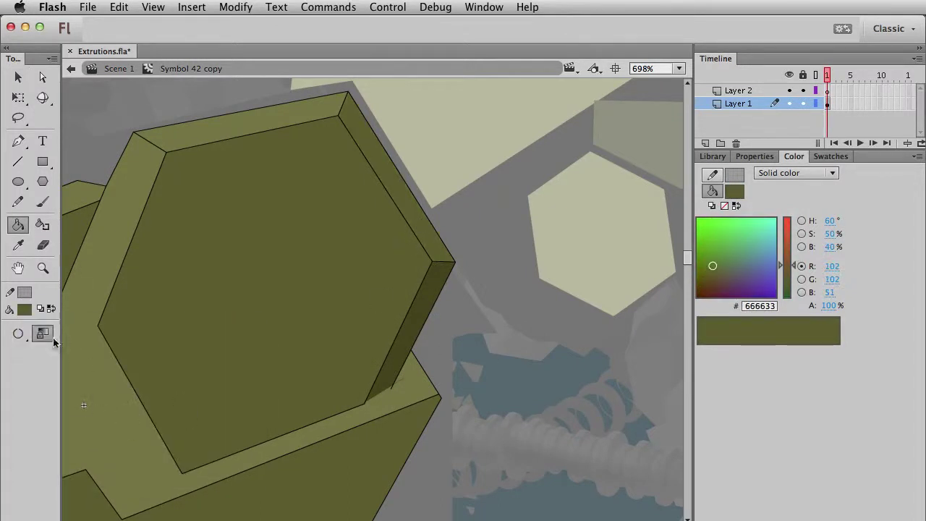
Fill the dark hexagon's top bevel face with the light olive #B2B269 and return to the main scene at 100% zoom
left_click(25, 309)
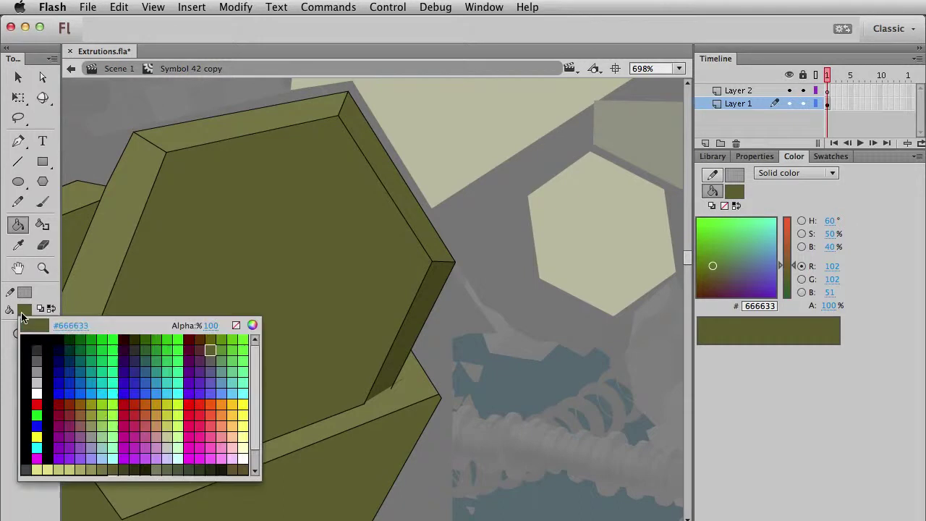
left_click(93, 469)
left_click(181, 148)
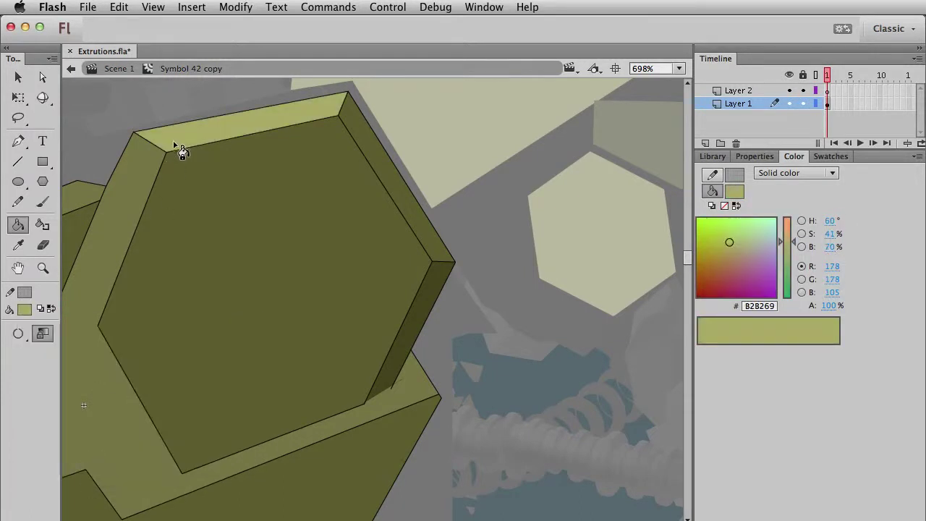
key("super+e")
key("v")
key("super+1")
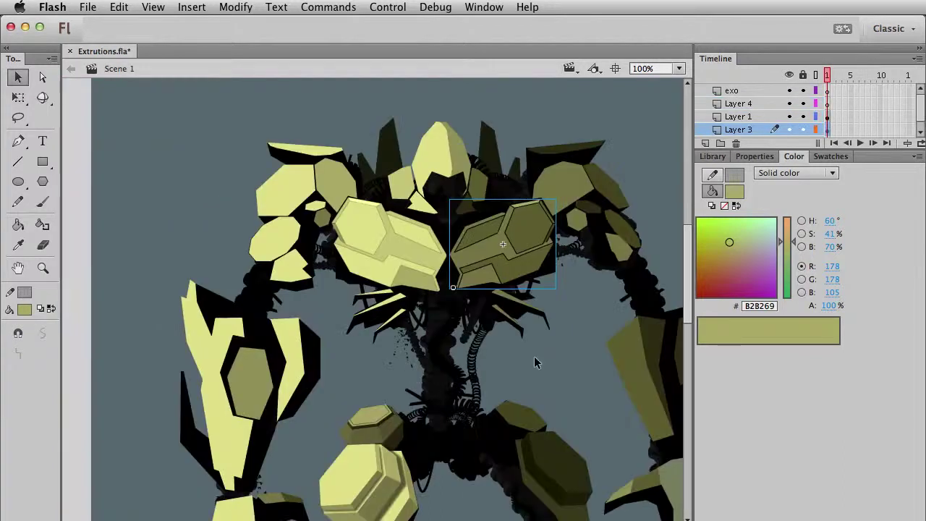
Reopen the dark plate, lower the alpha of all its black outlines so they turn faint, and return to the main scene
double_click(535, 242)
double_click(448, 293)
double_click(478, 258)
left_click_drag(398, 155, 593, 300)
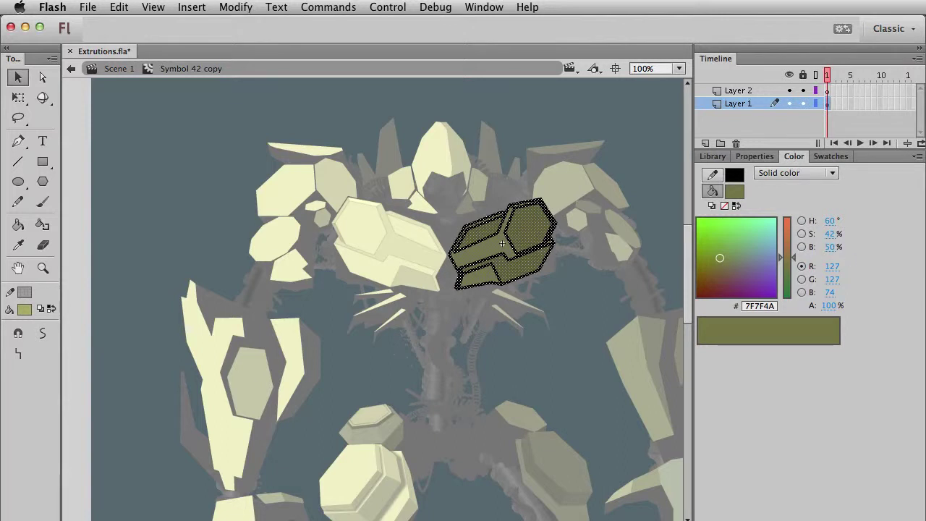
left_click(25, 293)
key("Return")
left_click(26, 294)
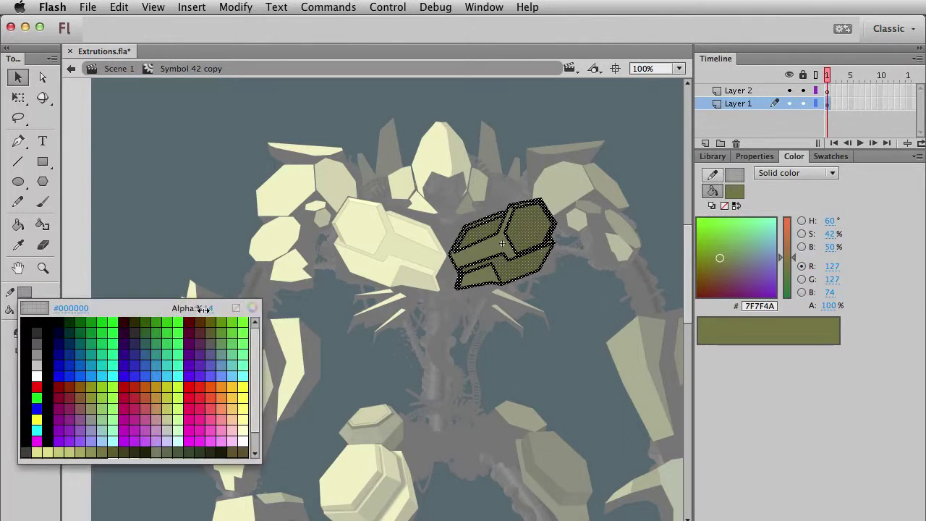
key("Return")
double_click(217, 244)
left_click(572, 403)
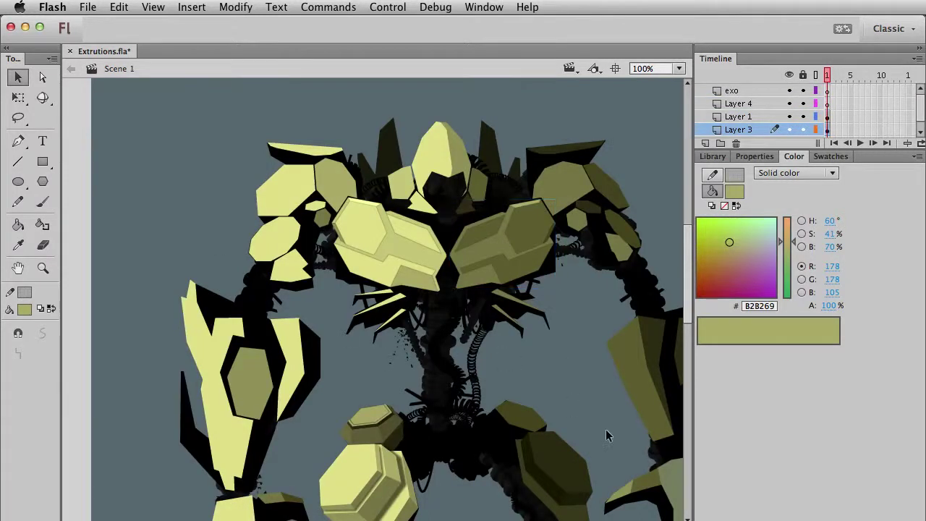
Reopen the dark plate and draw a short line across the bevel at the upper-left inset panel's top corner
left_click_drag(405, 356, 372, 341)
left_click_drag(376, 384, 358, 441)
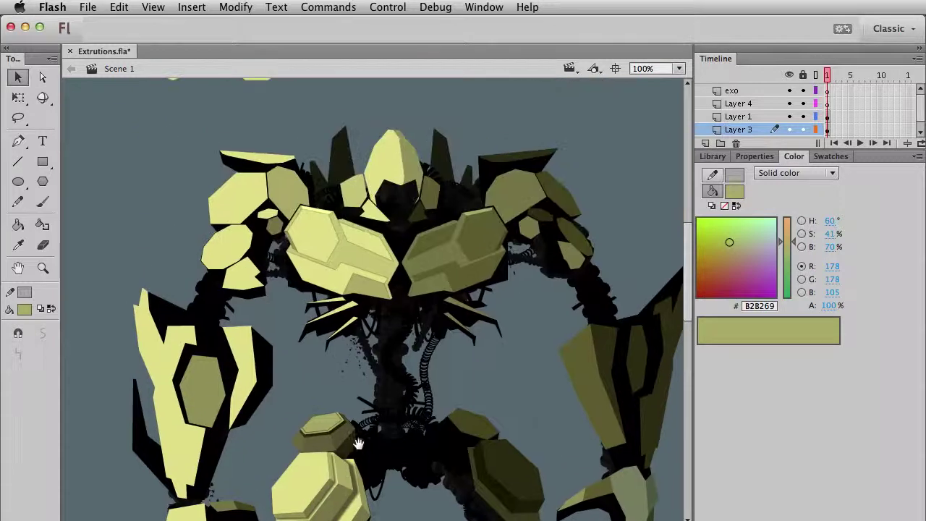
double_click(430, 245)
left_click(42, 268)
left_click_drag(354, 204, 492, 282)
key("v")
scroll(507, 311, "left", 3)
left_click(12, 167)
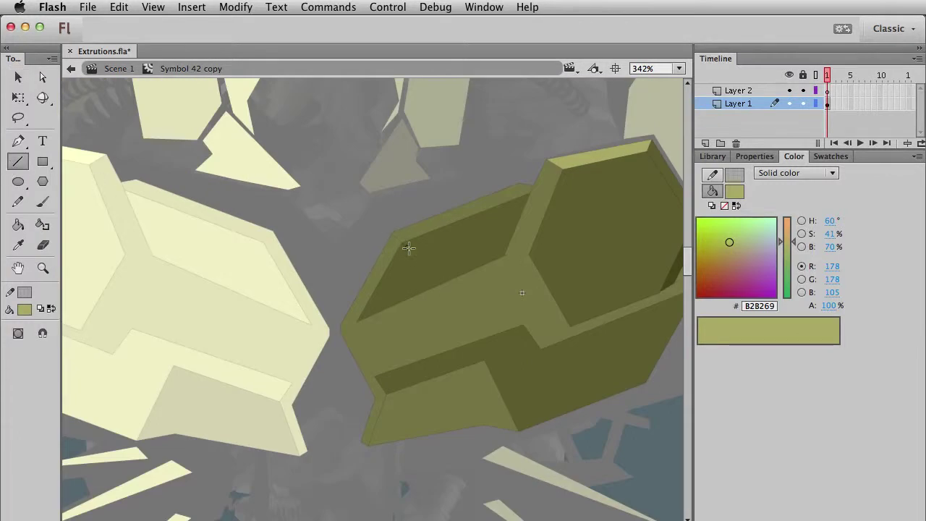
Fill the bevel face above the dark plate's upper-left inset panel with the light olive #B2B269
left_click(18, 224)
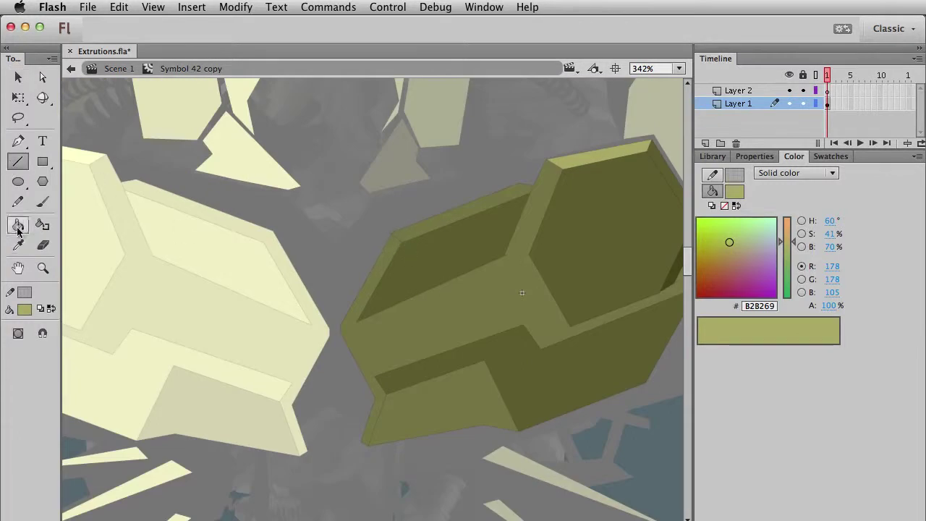
left_click(420, 231)
key("v")
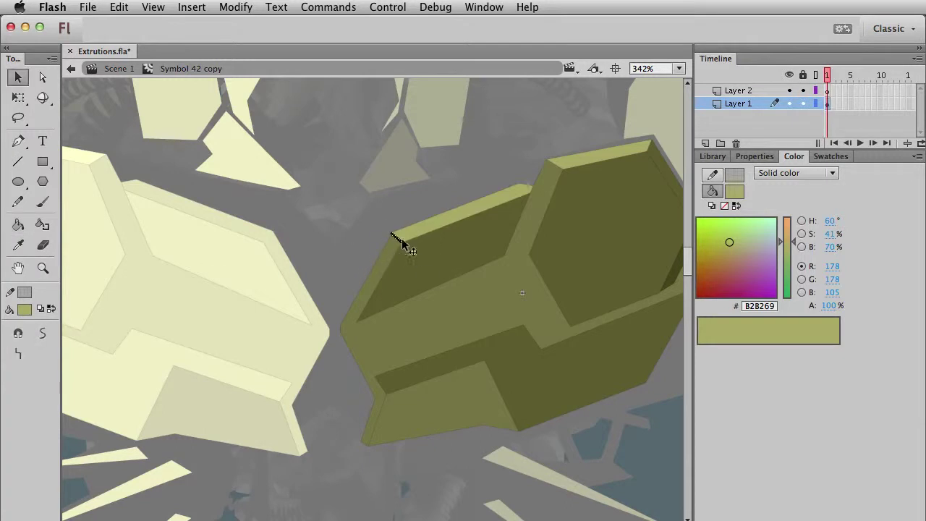
Leave the dark plate's symbol for the main scene and save the file
key("super+e")
left_click(479, 385)
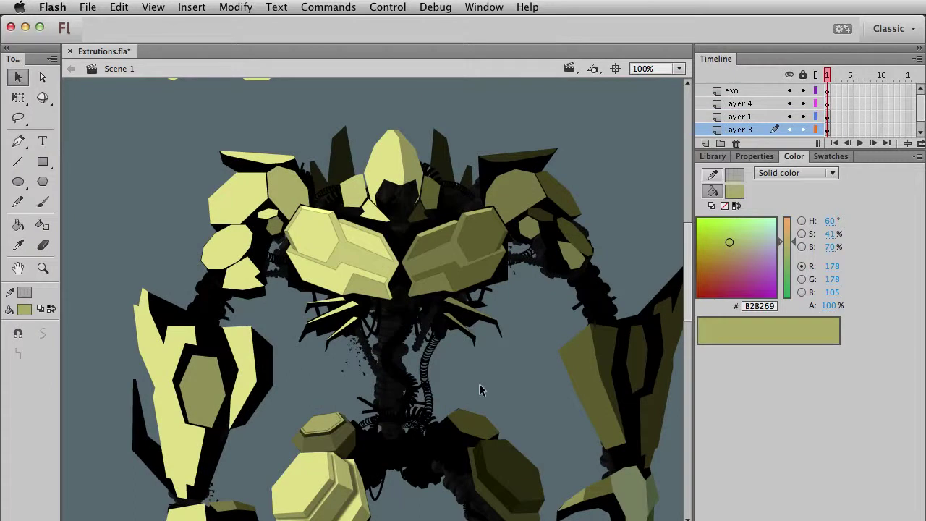
left_click_drag(465, 384, 475, 378)
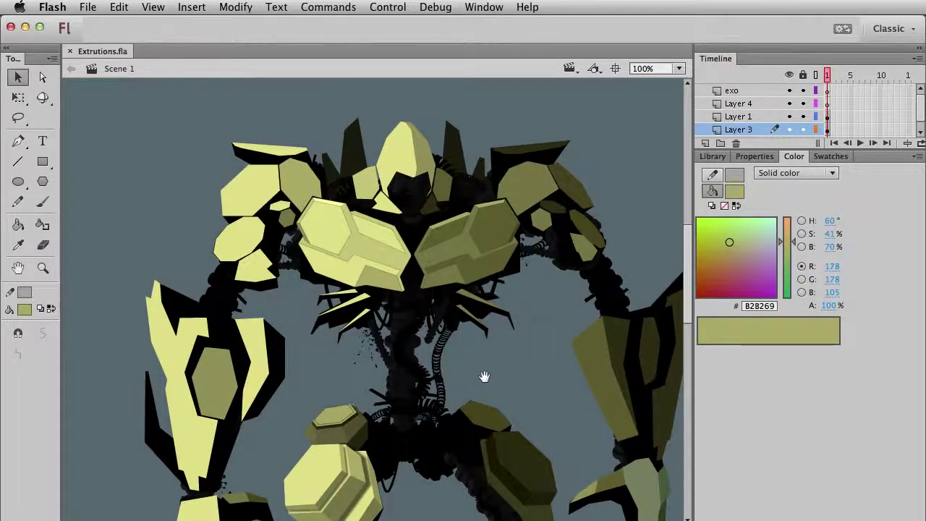
key("super+s")
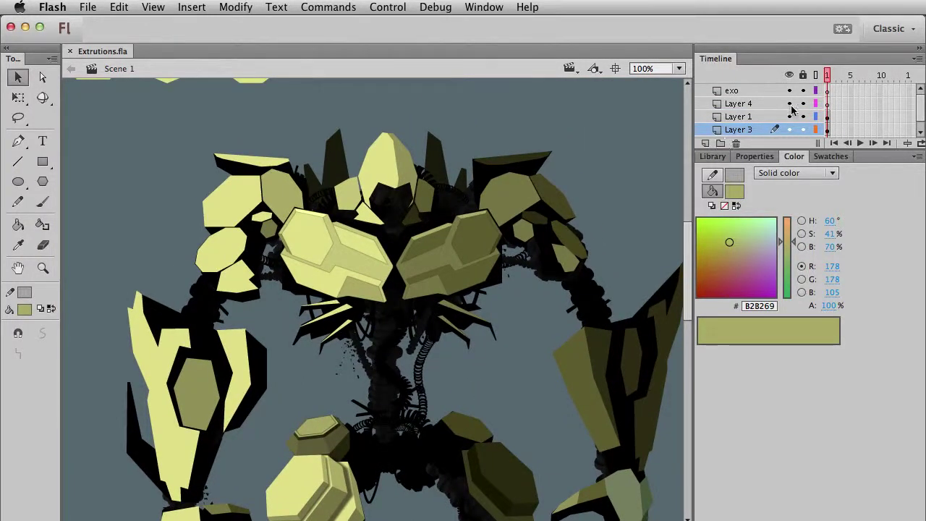
Set up the Line tool on the exo layer with an opaque black, solid stroke of 4
left_click(833, 90)
left_click(18, 161)
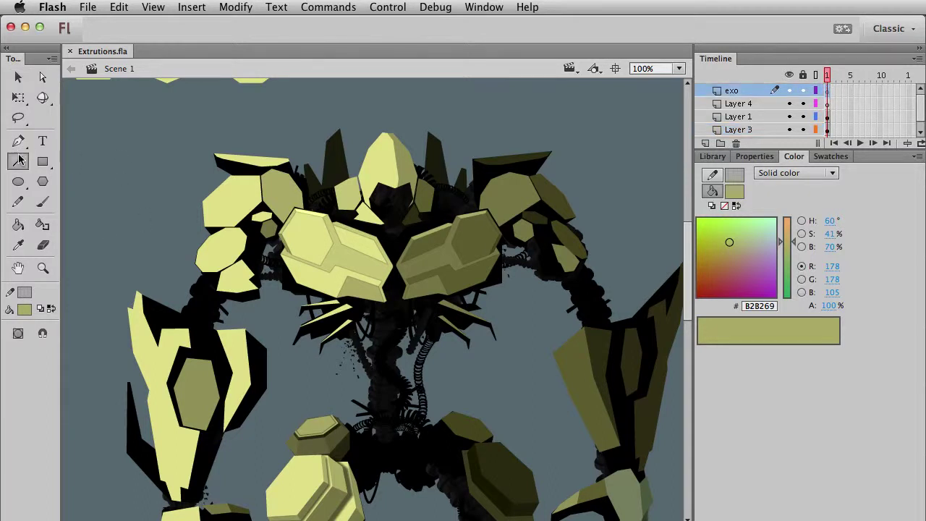
left_click(27, 296)
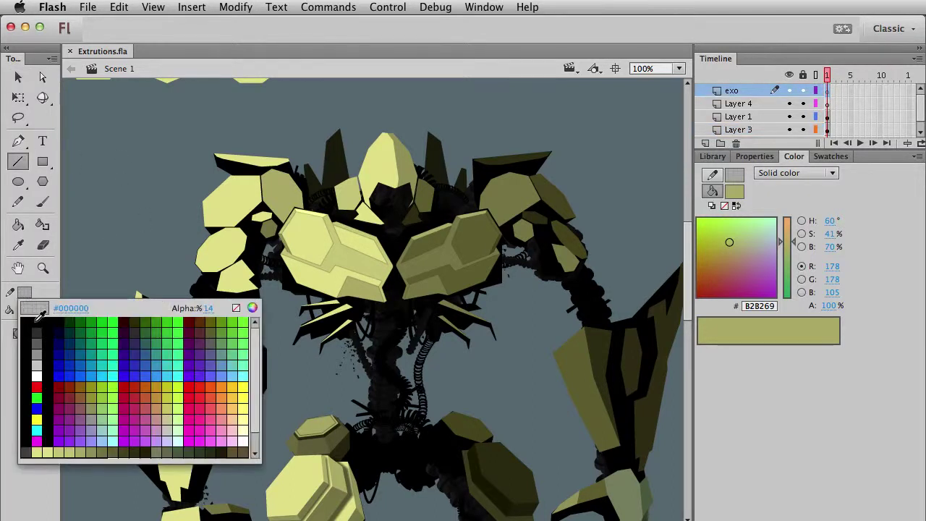
left_click(209, 316)
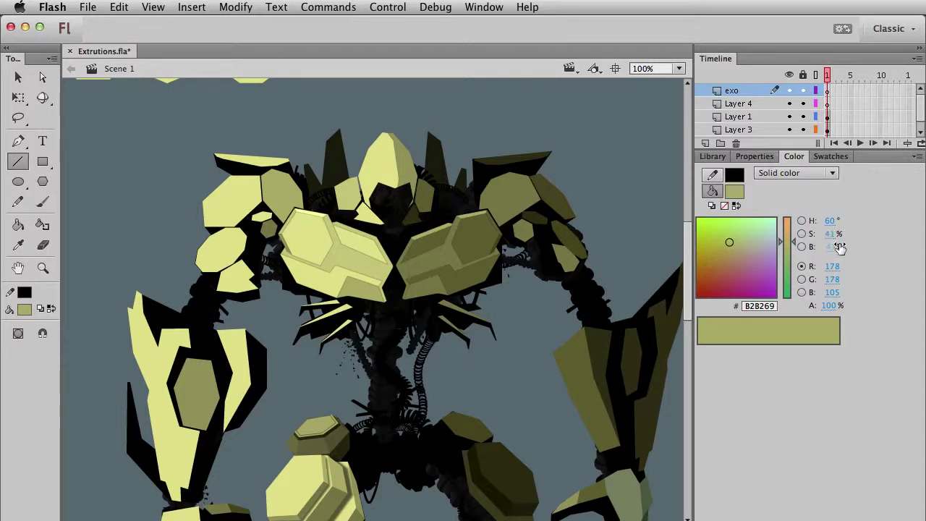
key("super+F3")
left_click(786, 272)
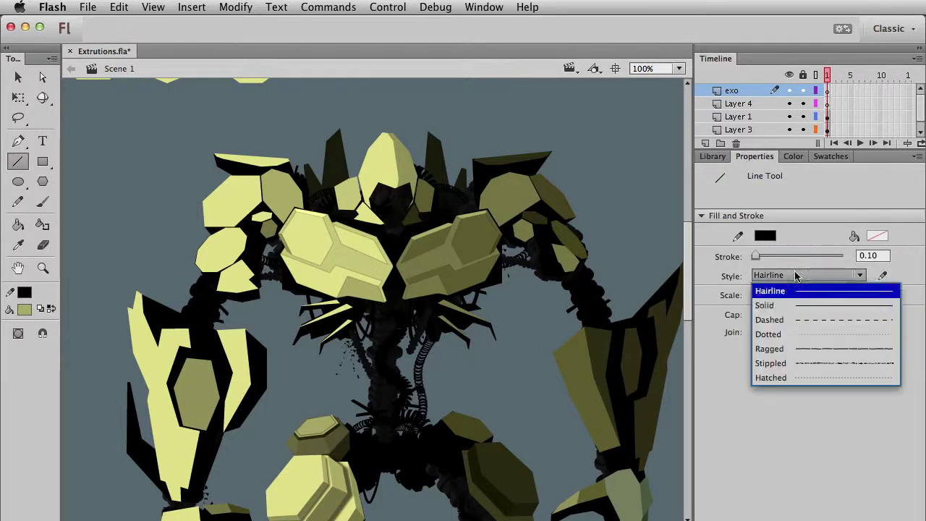
left_click(786, 305)
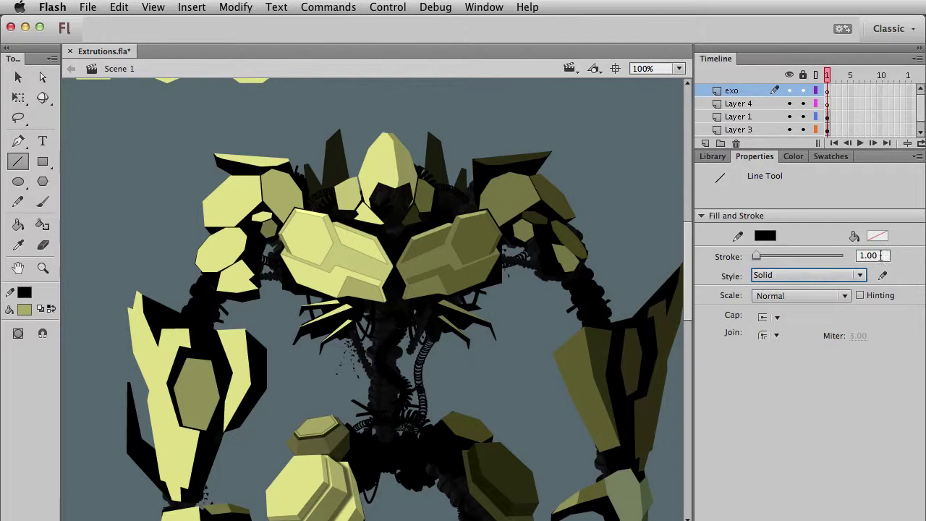
type("4")
key("Tab")
Draw a bent black line across each chest plate above its lower bevel, nudging the light plate's line closer to the bevel edge
left_click_drag(387, 281, 338, 262)
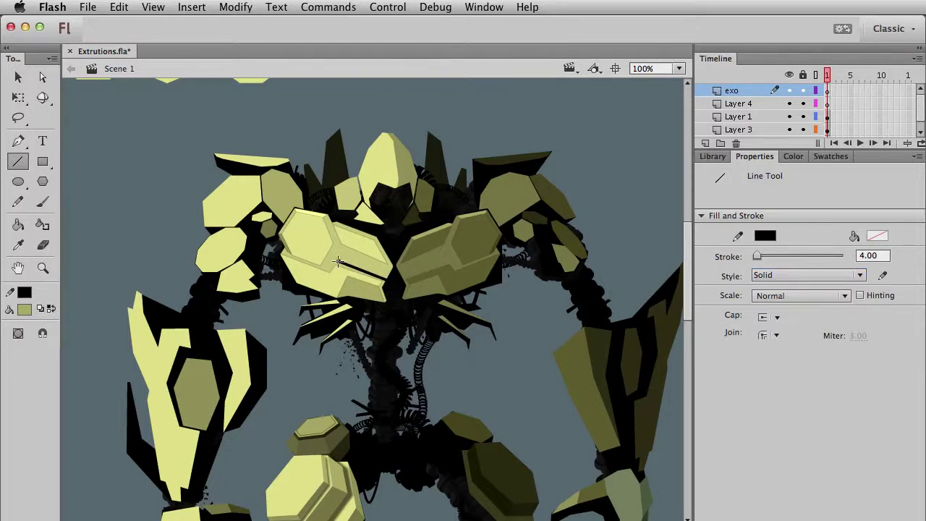
left_click_drag(337, 261, 332, 259)
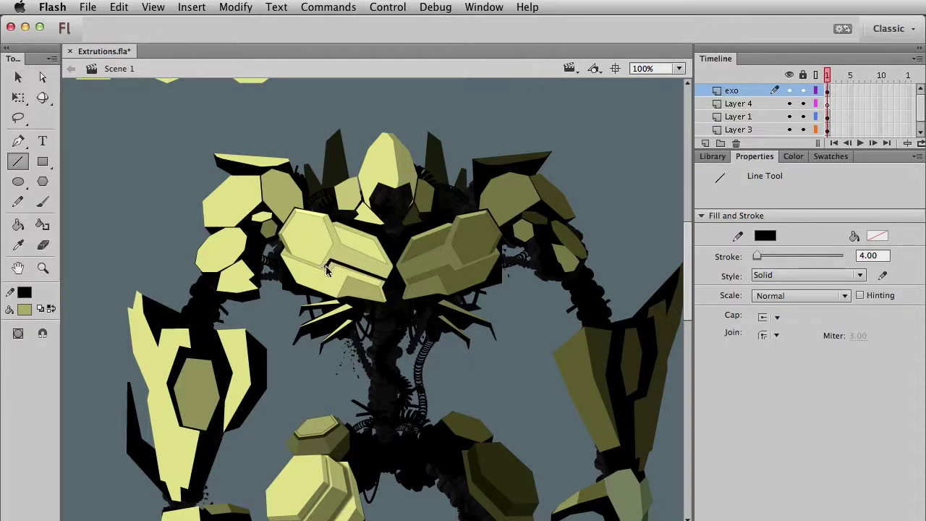
left_click(42, 268)
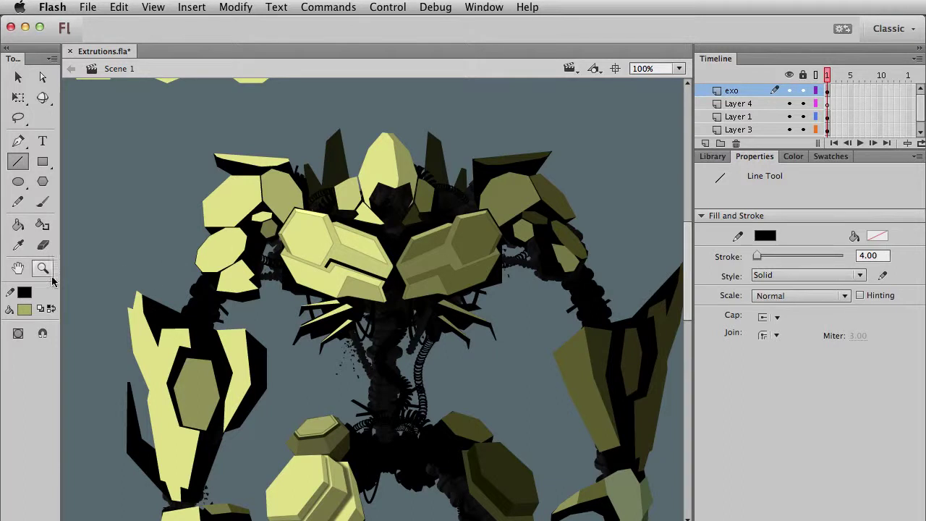
left_click_drag(290, 197, 495, 319)
key("v")
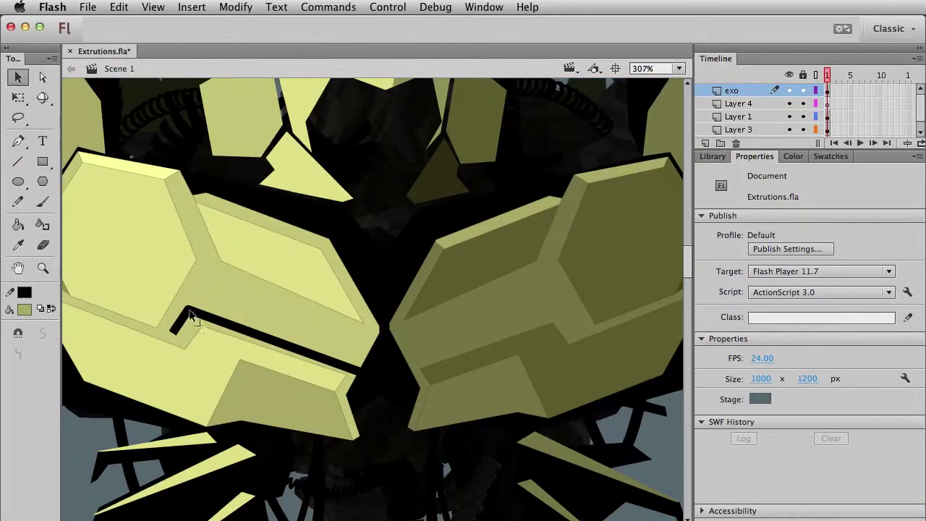
left_click(191, 319)
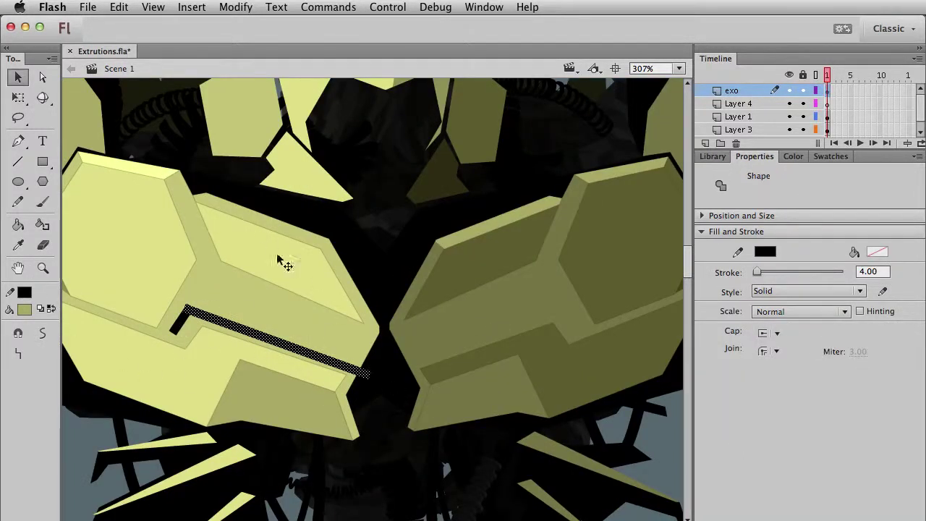
left_click(123, 421)
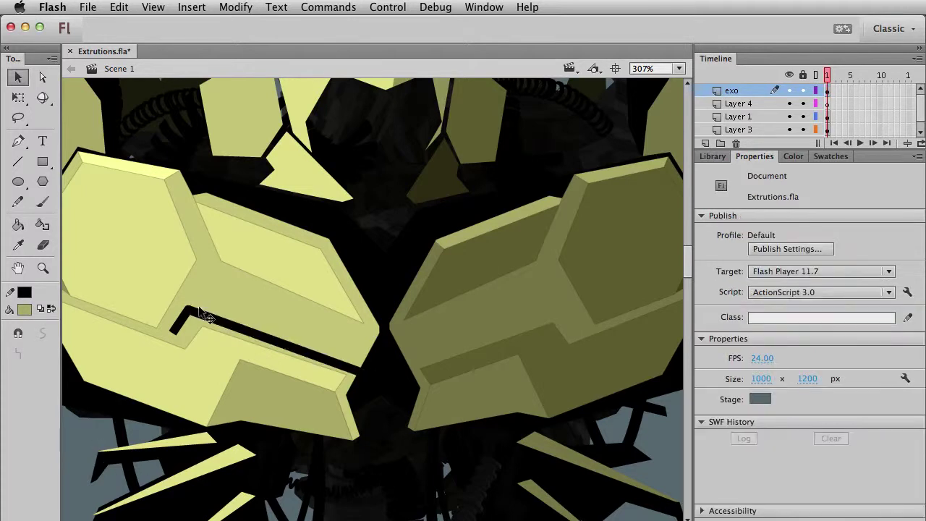
mouse_move(189, 307)
left_mouse_down()
mouse_move(206, 319)
mouse_move(179, 337)
mouse_move(207, 322)
mouse_move(200, 314)
left_mouse_up()
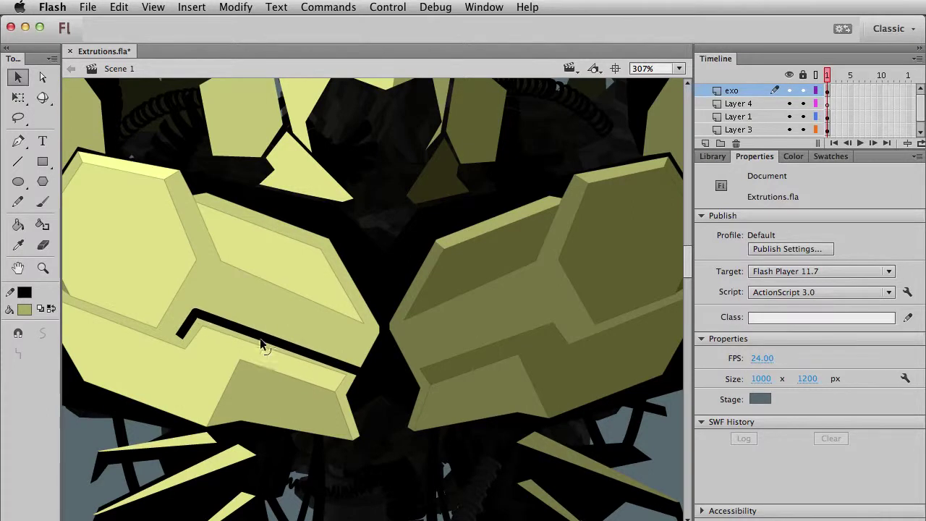
key("n")
mouse_move(414, 368)
left_mouse_down()
mouse_move(556, 315)
mouse_move(539, 284)
left_mouse_up()
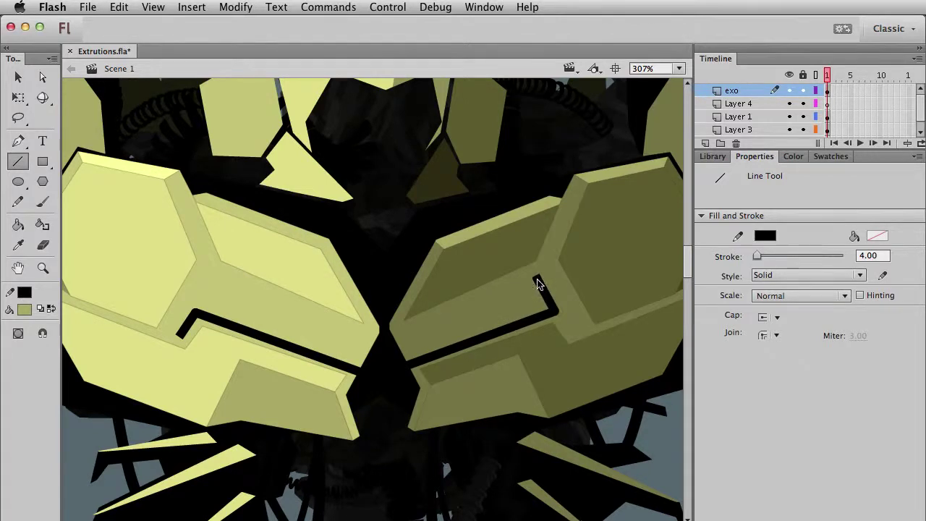
Delete the bent black lines from both chest plates
key("super+1")
key("v")
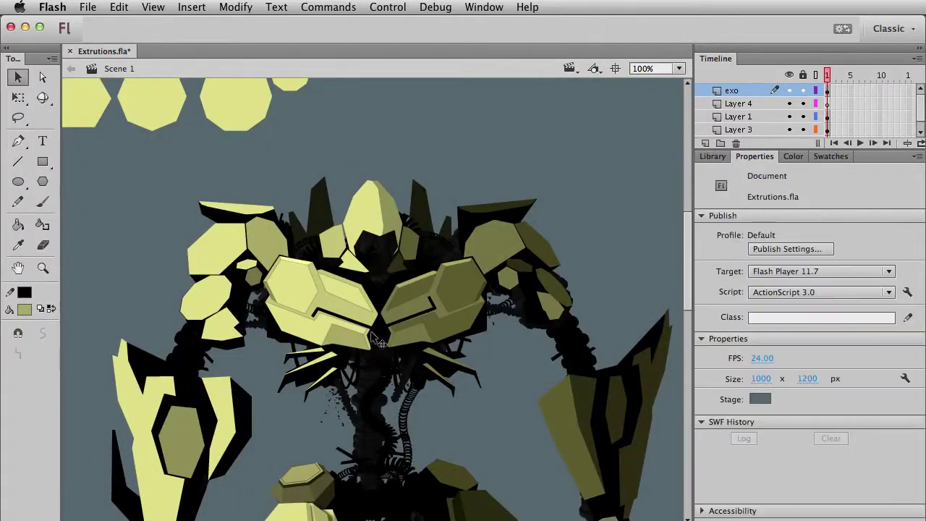
left_click(431, 310)
key("Delete")
left_click(321, 310)
key("Delete")
Draw a small black rectangle without an outline on the exo layer, over the light plate's lower-right part
left_click(43, 161)
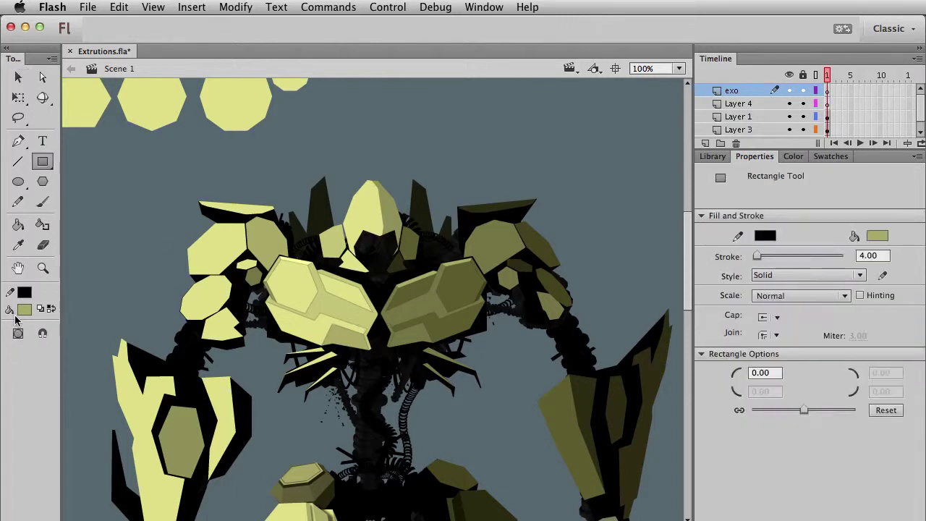
left_click(25, 310)
left_click(26, 329)
left_click(24, 293)
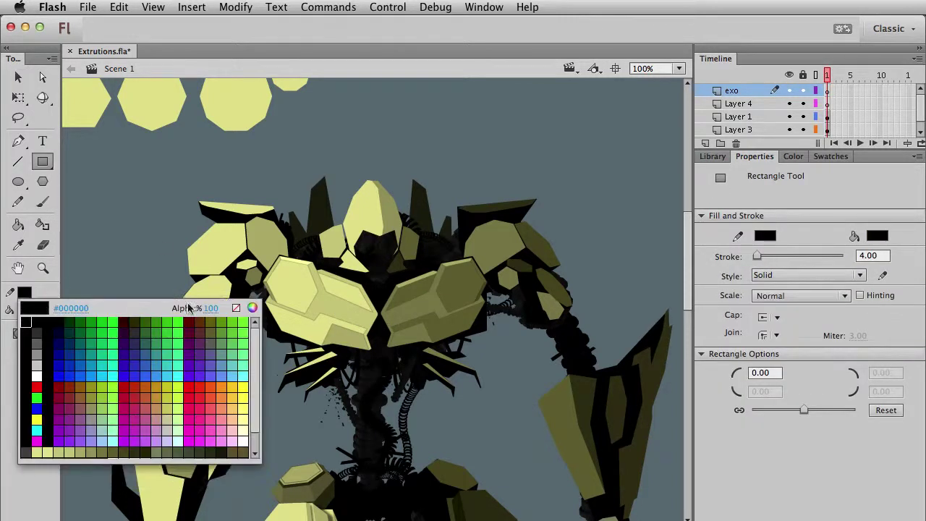
left_click(236, 307)
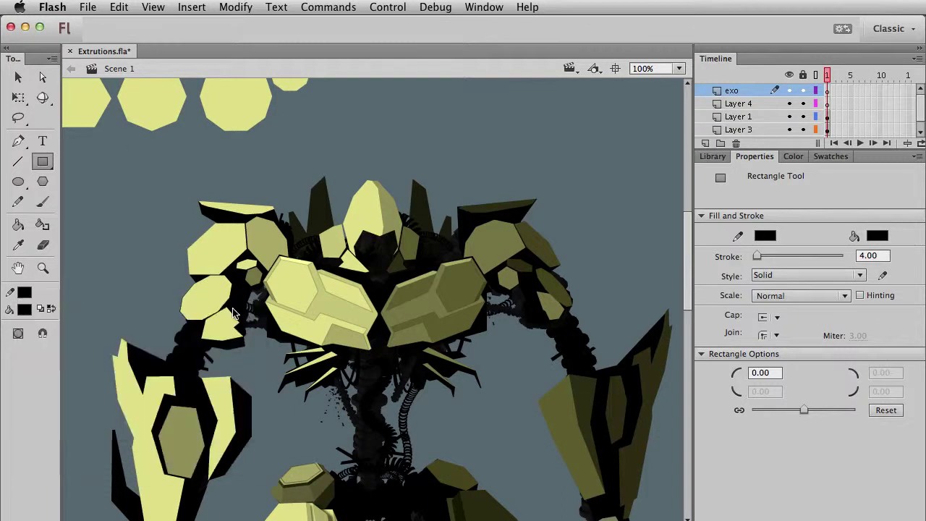
left_click(830, 91)
left_click_drag(337, 309, 372, 326)
key("v")
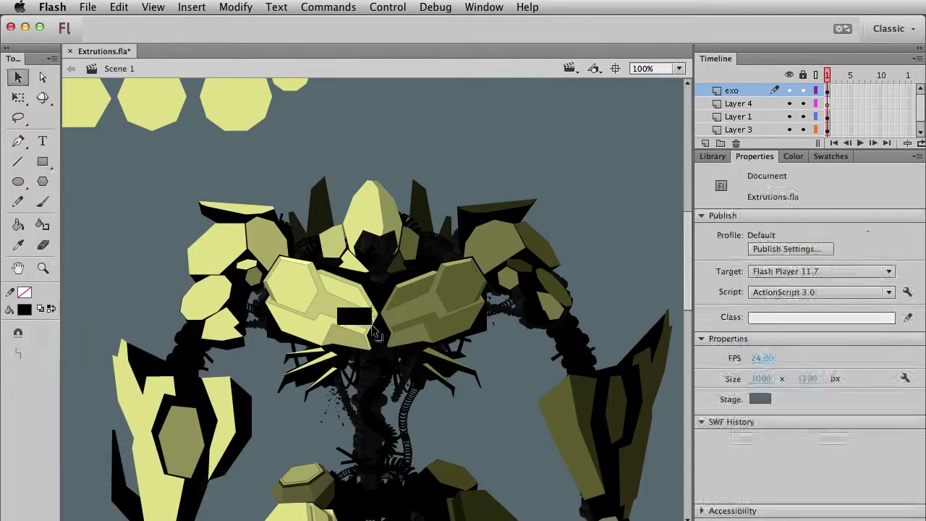
left_click(362, 318)
left_click(495, 466)
Reshape the black rectangle by pulling its left corners inside the left edge of the light plate's lower inset panel
left_click(42, 268)
left_click_drag(233, 244, 449, 416)
key("v")
left_click_drag(469, 289, 482, 309)
left_click_drag(373, 248, 376, 234)
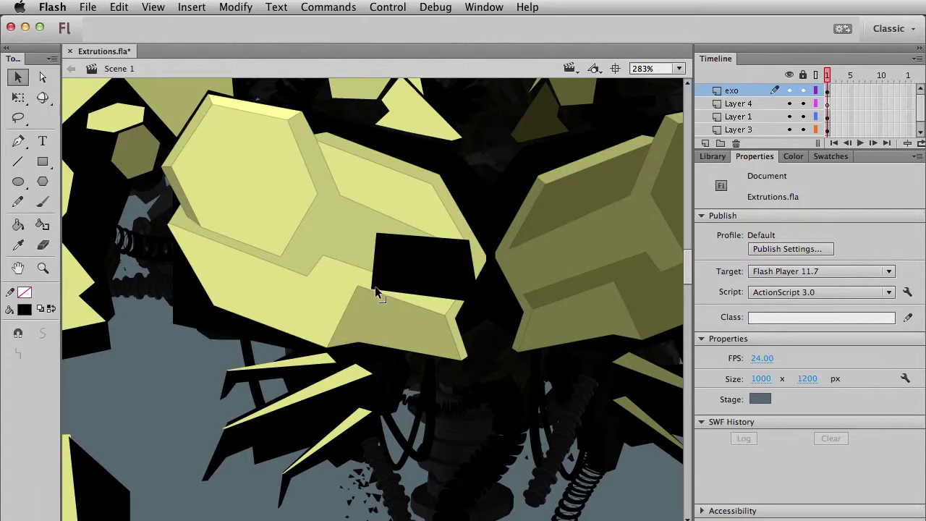
left_click_drag(372, 290, 350, 337)
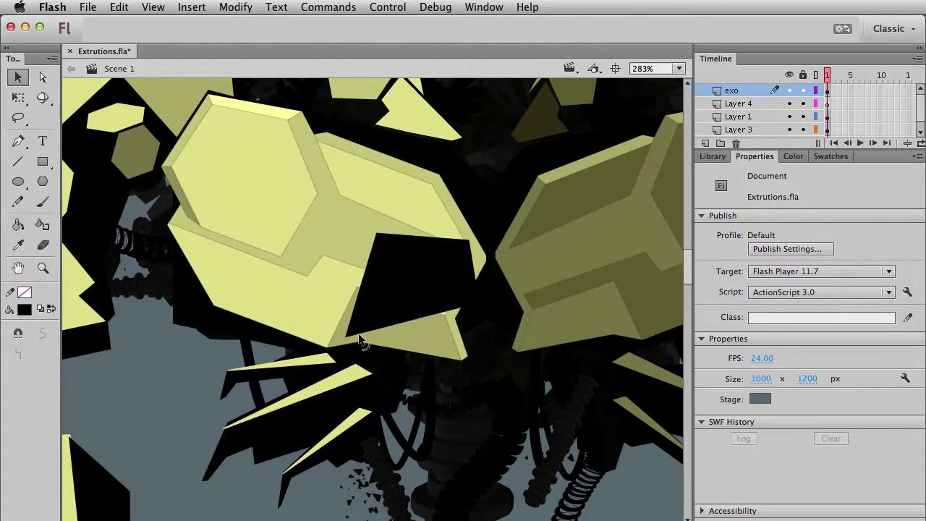
left_click_drag(379, 234, 367, 302)
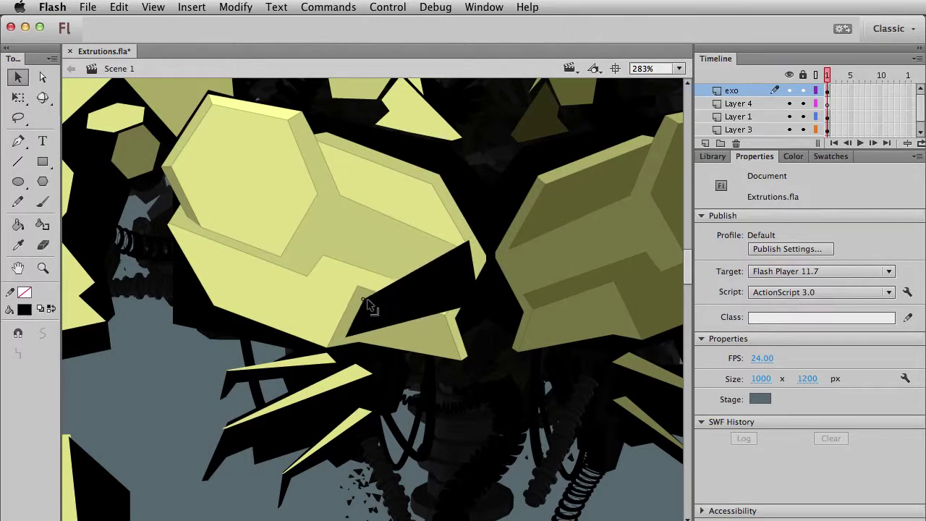
left_click(458, 302)
left_click(215, 409)
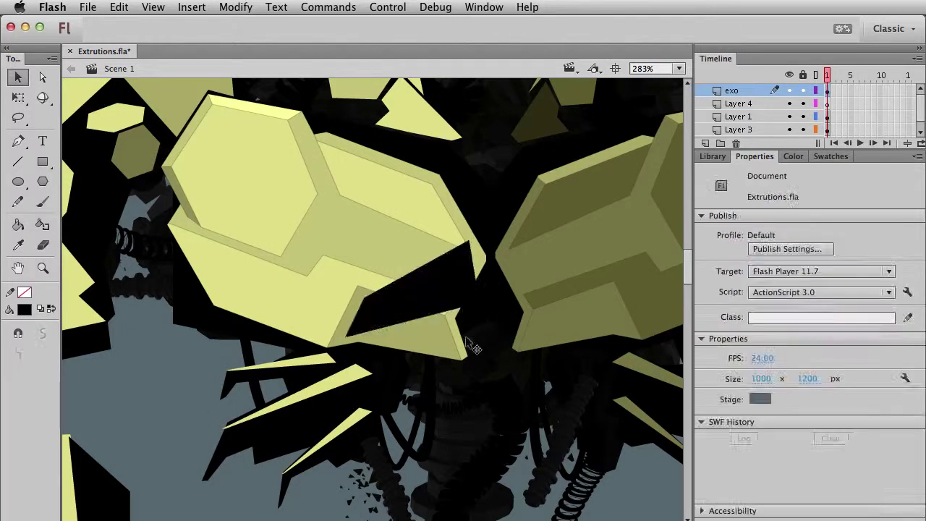
Pull the black shape's right corners into the light plate's lower inset panel and bend its bottom edge parallel to the panel's lower edge
left_click_drag(482, 305, 458, 355)
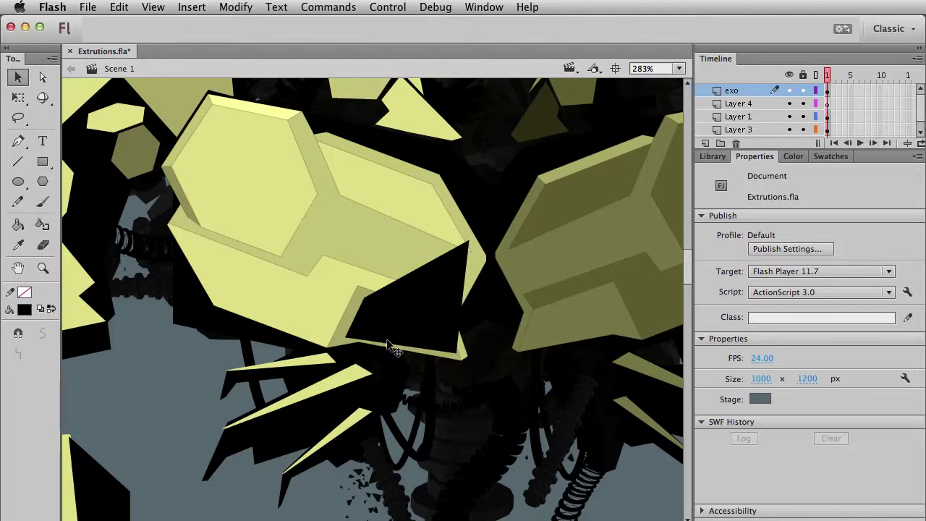
left_click_drag(372, 342, 364, 335)
left_click_drag(472, 240, 453, 337)
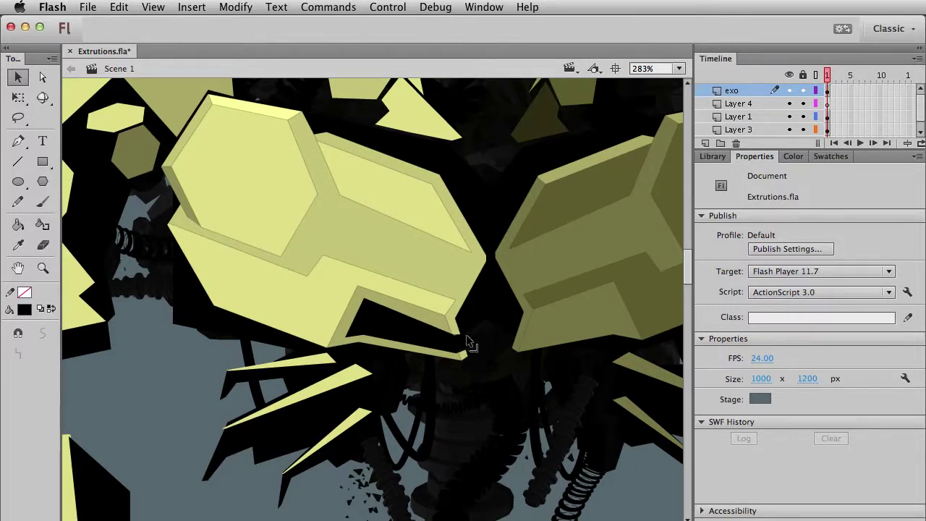
left_click(429, 335)
left_click(180, 380)
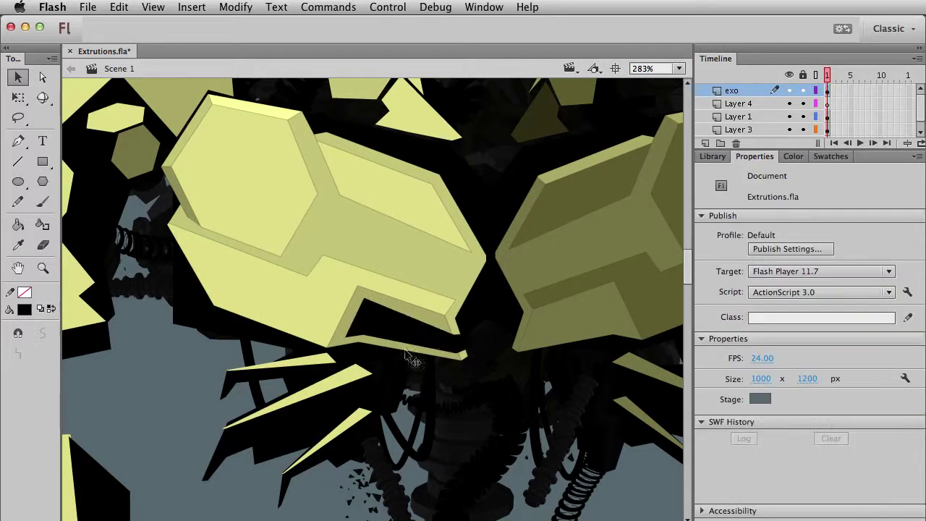
Fine-tune the black shape's upper-left corner and top edge to widen the rim of the light plate's lower inset panel
left_click(477, 337)
left_click(477, 337)
left_click(476, 337)
left_click(592, 475)
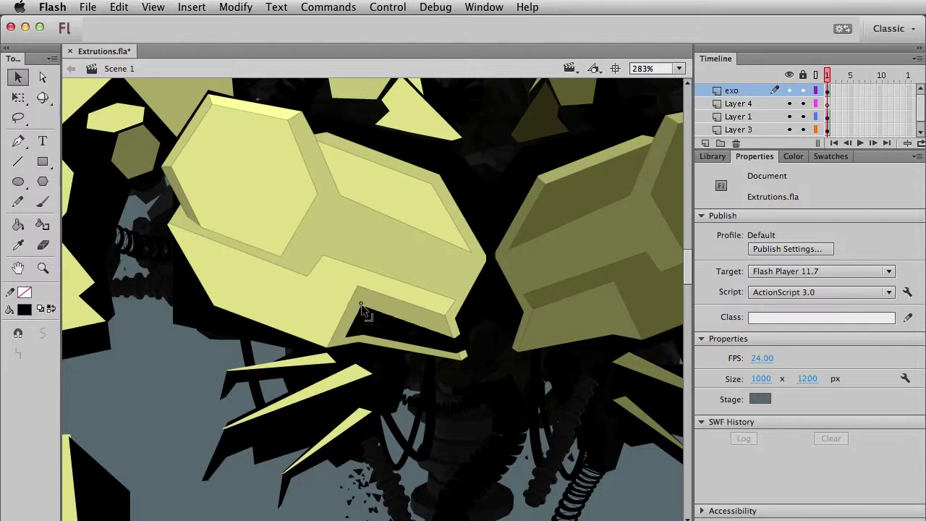
left_click_drag(362, 312, 361, 310)
Place a horizontally flipped duplicate of the black shape in the matching lower inset panel of the dark plate
key("super+1")
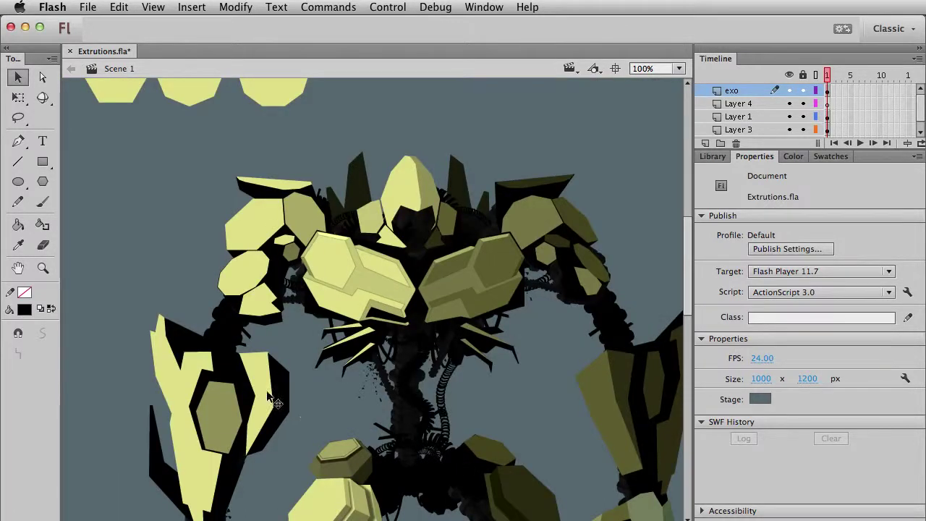
left_click(394, 317)
key("shift+Right")
key("shift+Right")
key("shift+Right")
key("shift+Right")
key("shift+Right")
key("shift+Right")
key("shift+Right")
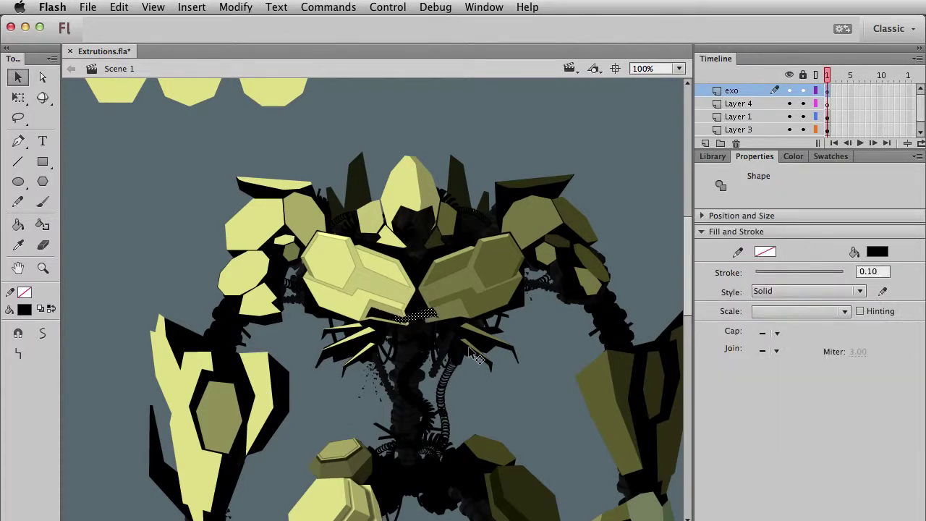
key("shift+Right")
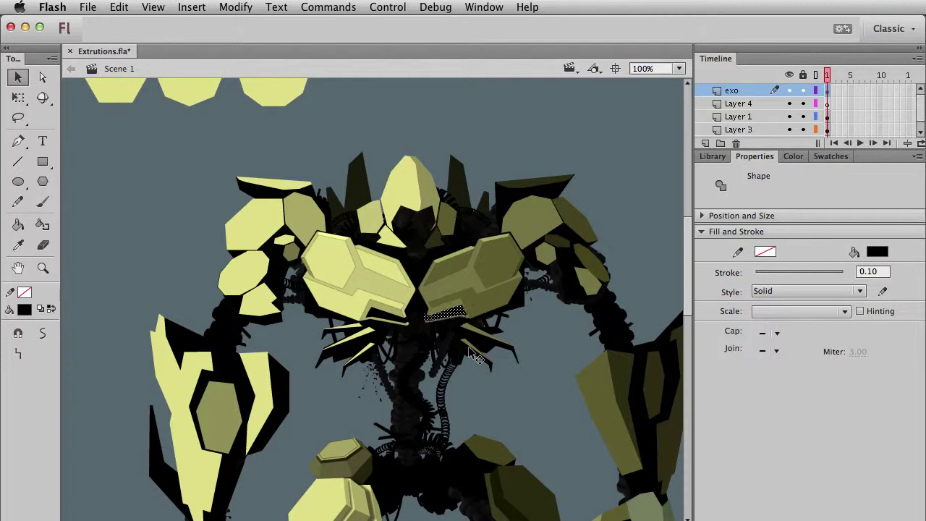
left_click(511, 400)
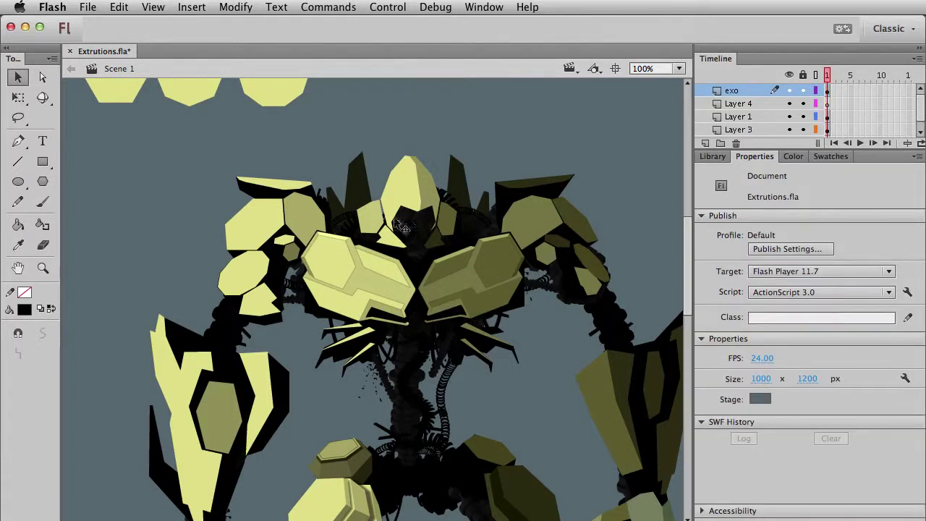
left_click(451, 317)
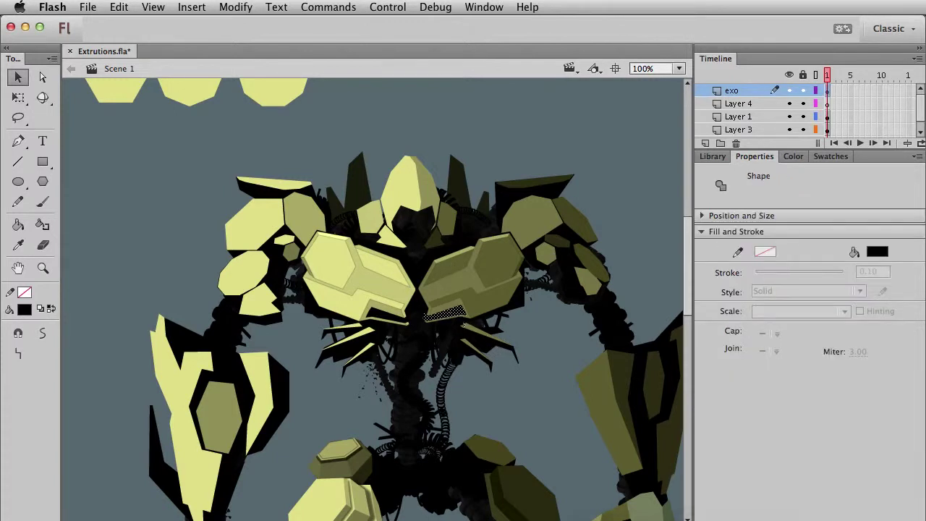
left_click(566, 363)
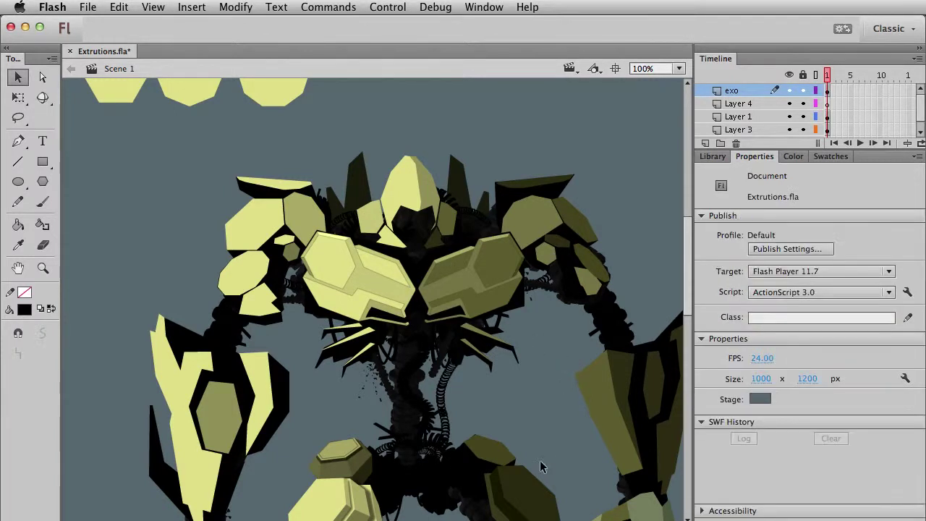
Convert the black recesses in the light and dark chest plates' lower inset panels into two separate movie clip symbols
scroll(539, 461, "left", 3)
scroll(539, 462, "down", 1)
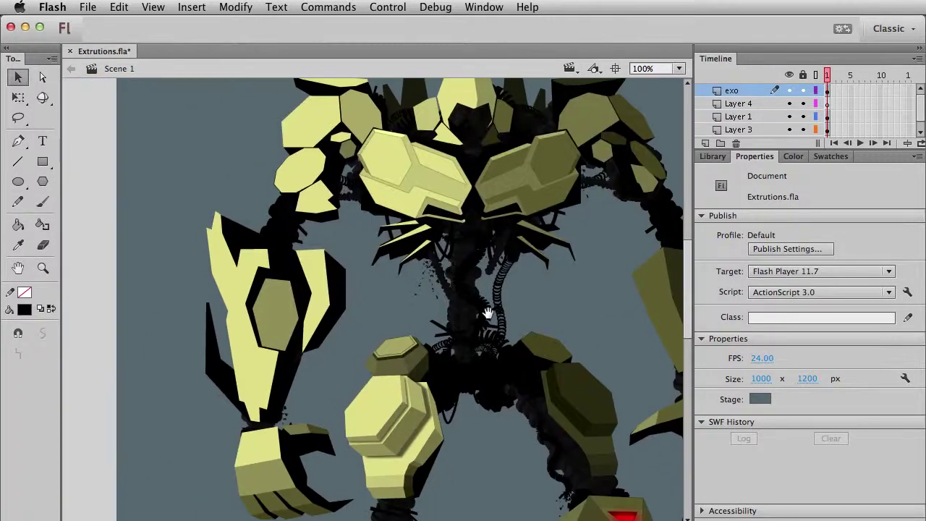
left_click(438, 304)
key("F8")
key("Return")
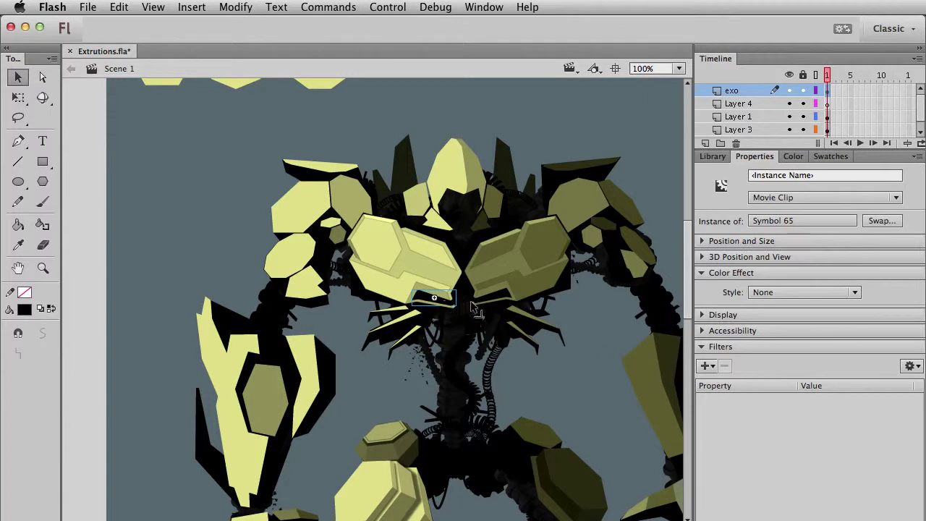
left_click(474, 307)
key("F8")
key("Return")
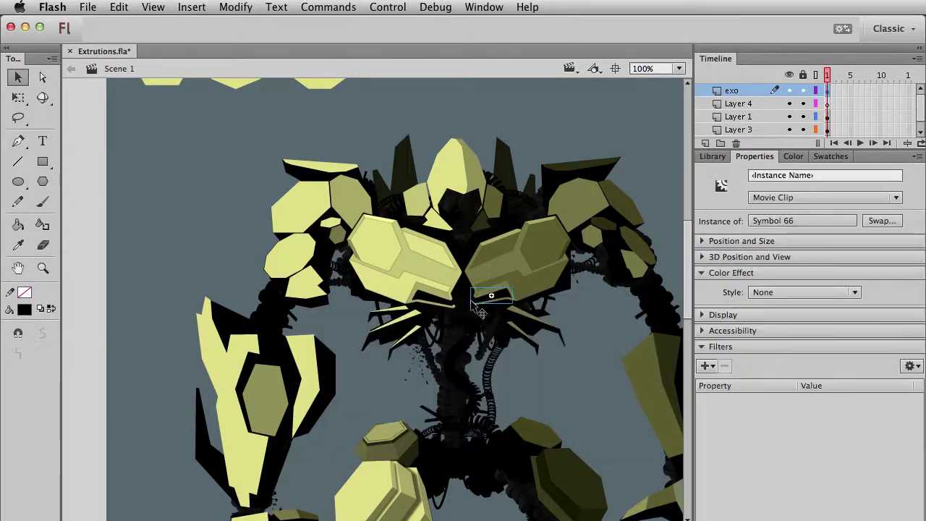
Add a Drop Shadow filter to the light chest plate
left_click(134, 230)
left_click(427, 299)
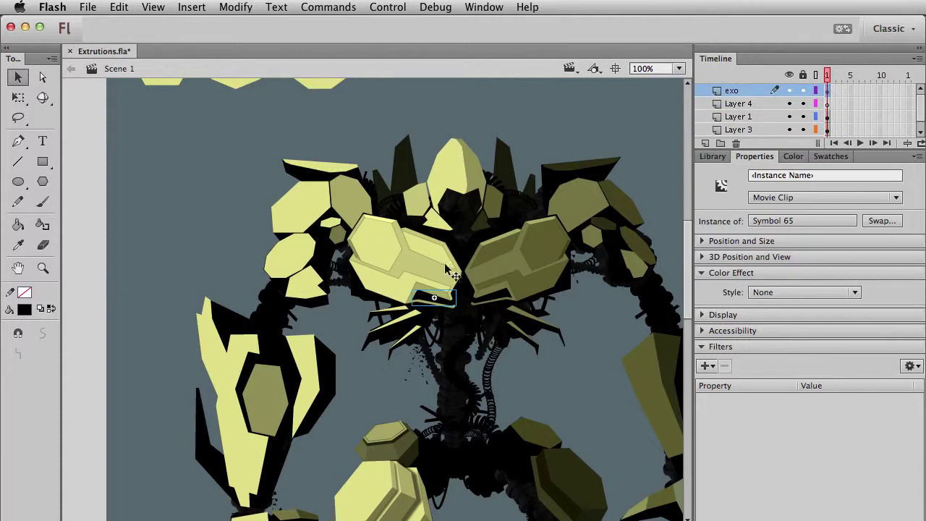
left_click(187, 225)
left_click(439, 280)
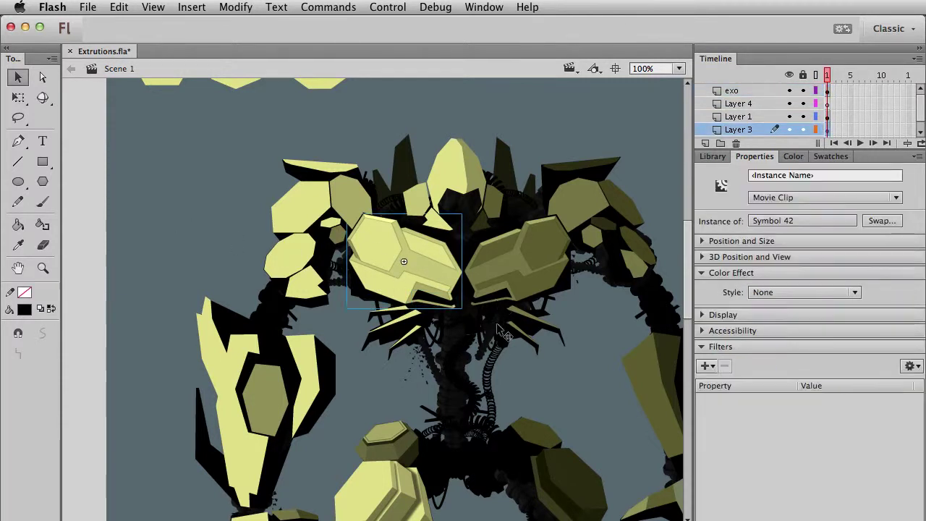
left_click(704, 365)
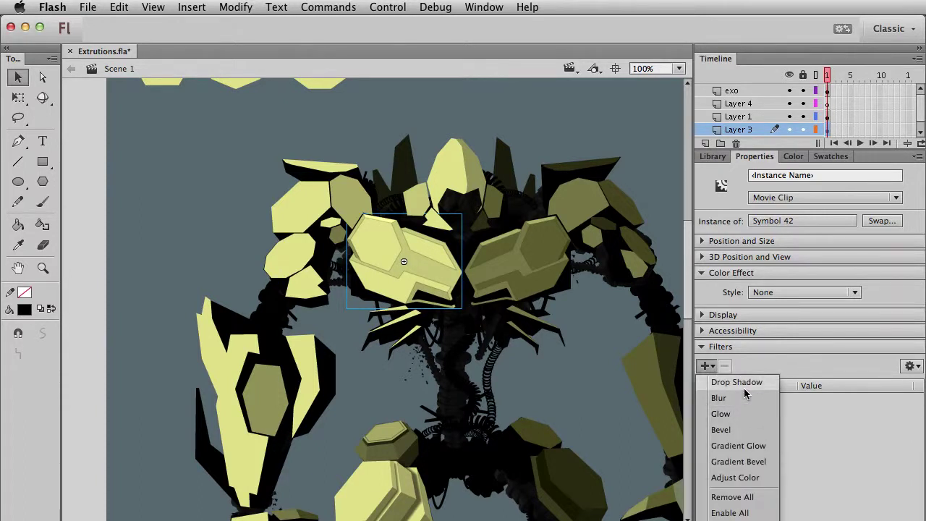
left_click(746, 390)
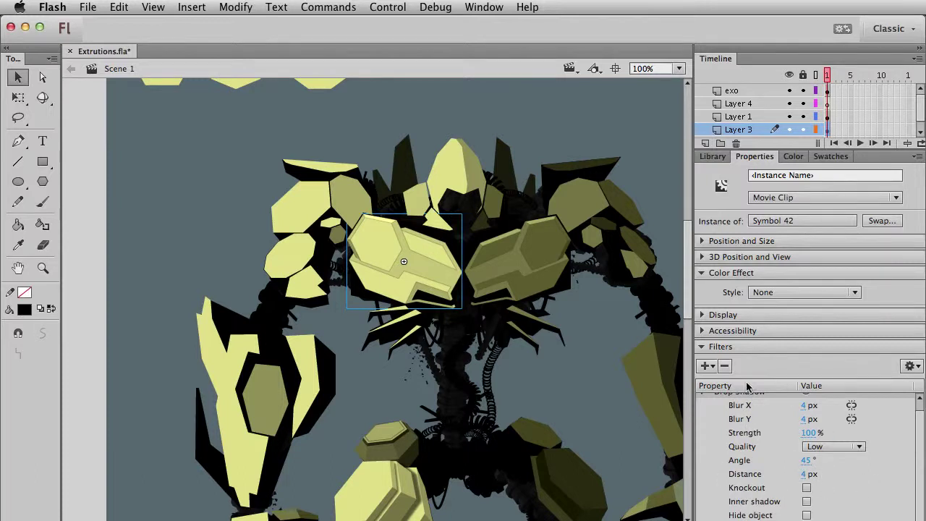
left_click(702, 275)
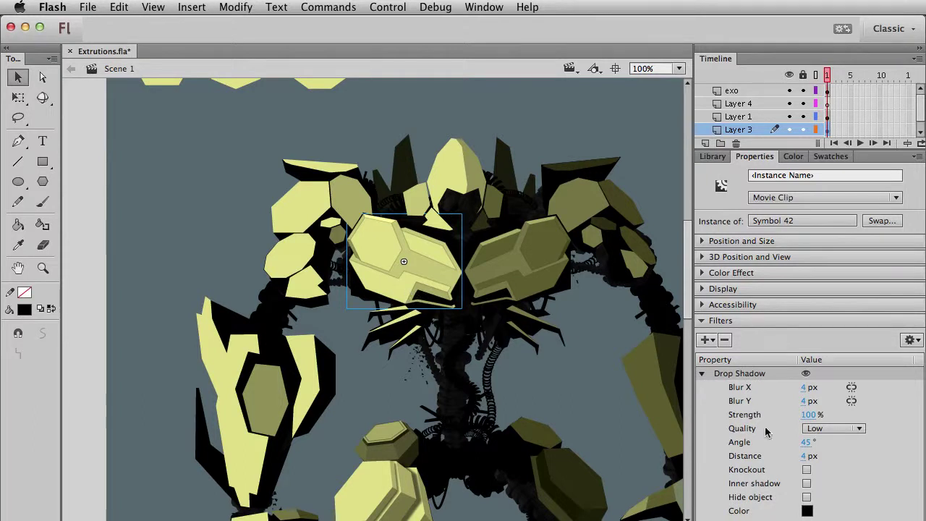
Make the light plate's drop shadow an inner shadow with 40% strength and a distance of 17 px
left_click_drag(815, 460, 770, 457)
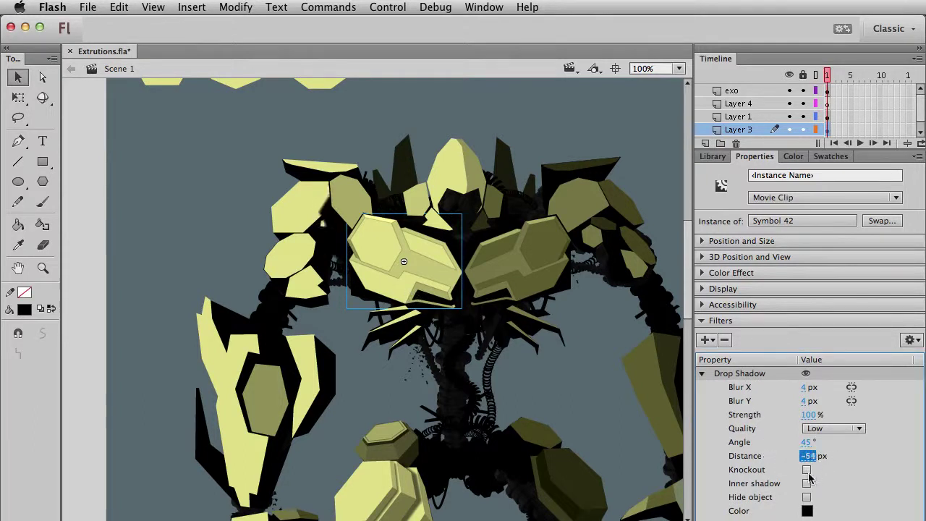
left_click(807, 484)
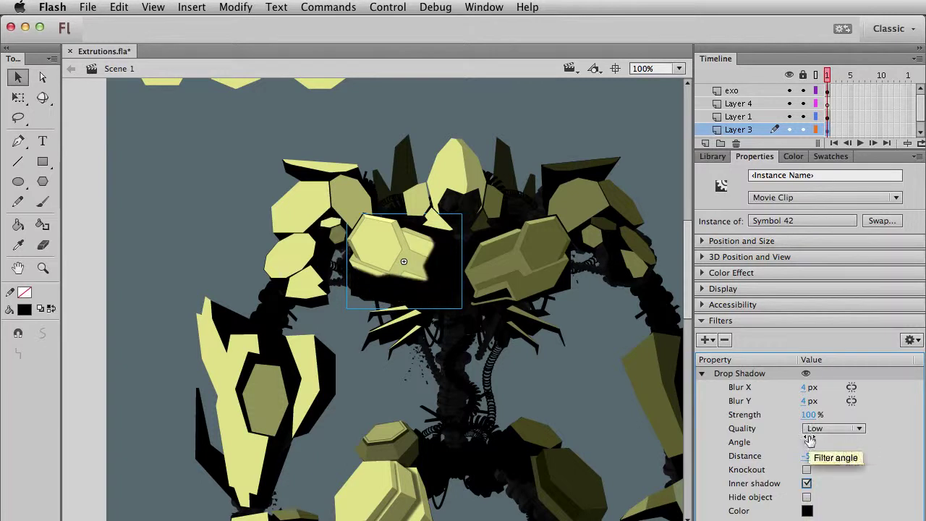
left_click_drag(806, 456, 832, 454)
left_click_drag(808, 415, 778, 422)
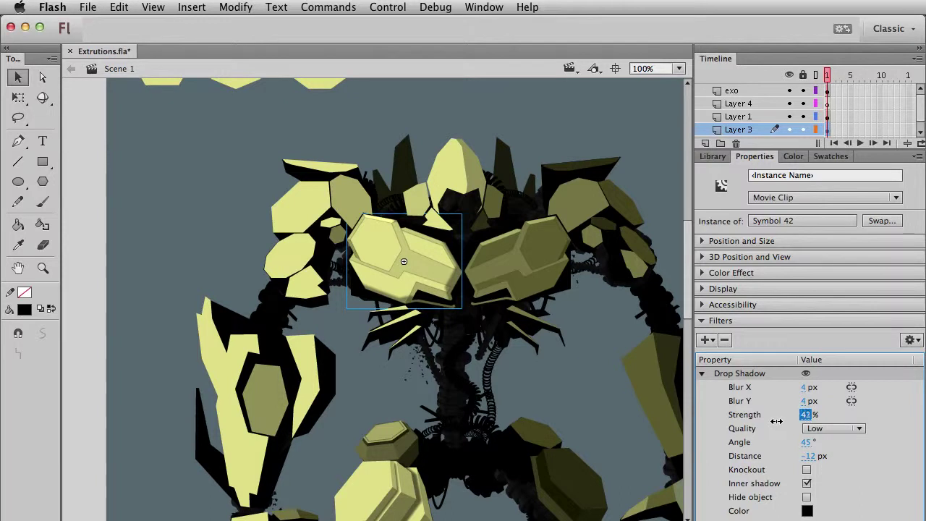
left_click_drag(808, 456, 835, 457)
Colour the light plate's inner shadow white, with 0 px blur, 71% strength and a distance of -13 px
left_click(808, 510)
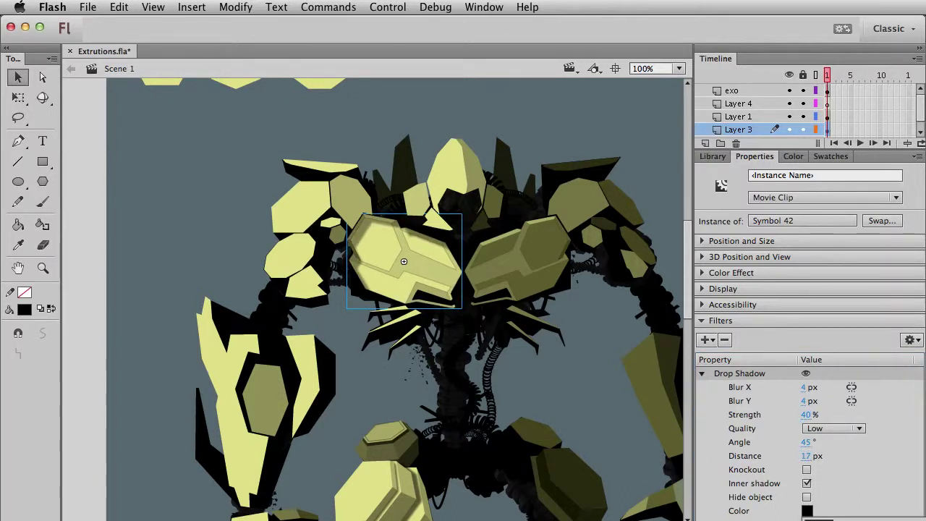
left_click(810, 519)
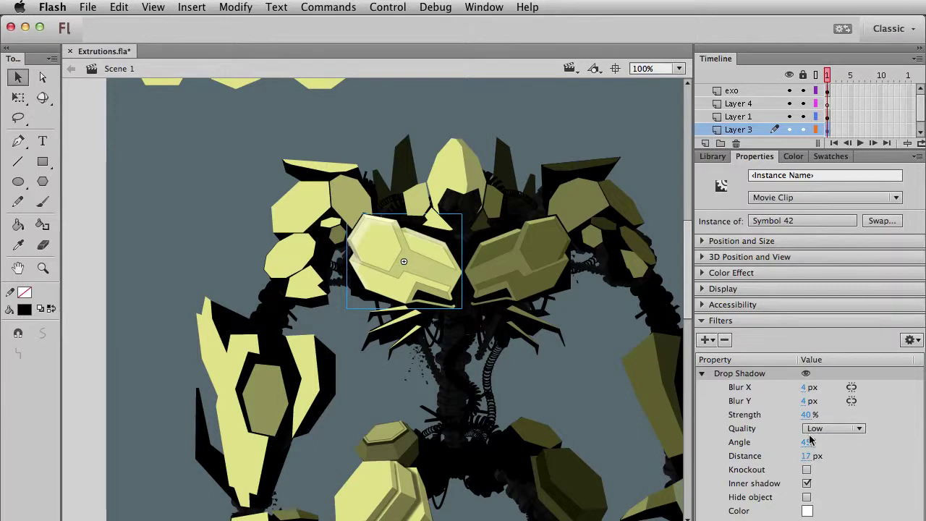
left_click_drag(807, 452, 776, 443)
left_click_drag(808, 416, 849, 417)
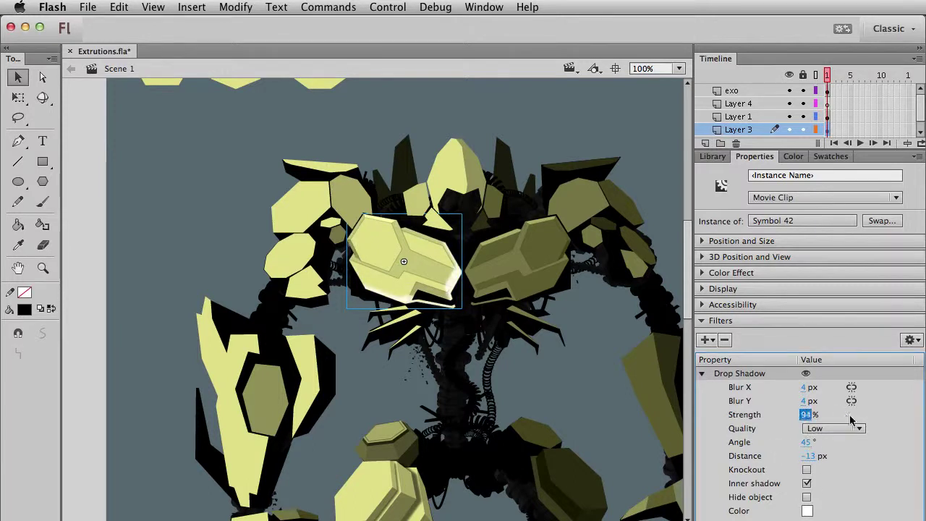
left_click_drag(806, 387, 795, 401)
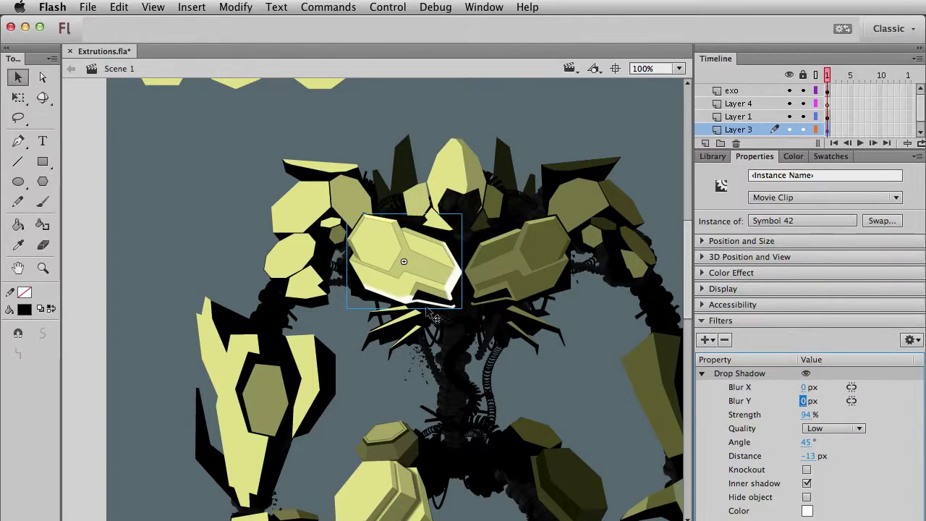
left_click_drag(806, 415, 787, 416)
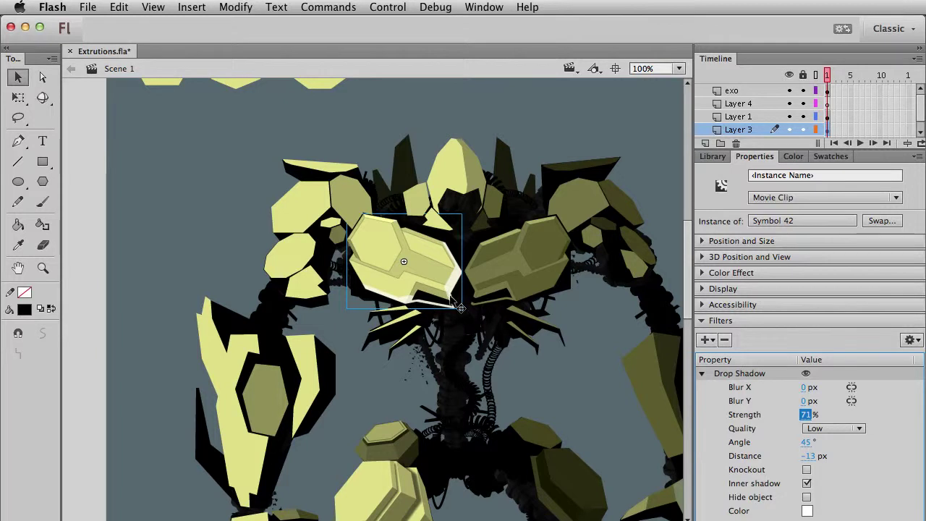
Delete the black recess from the light chest plate's lower inset panel and undo the deletion
left_click(443, 299)
left_click(443, 300)
key("Delete")
key("super+z")
key("Delete")
key("super+z")
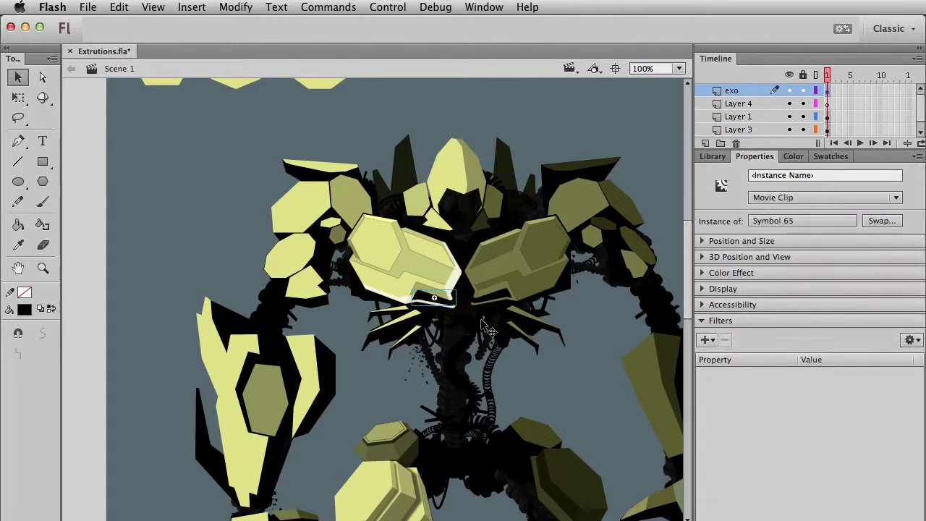
Remove the Drop Shadow filter from the light chest plate
left_click(364, 393)
left_click(449, 307)
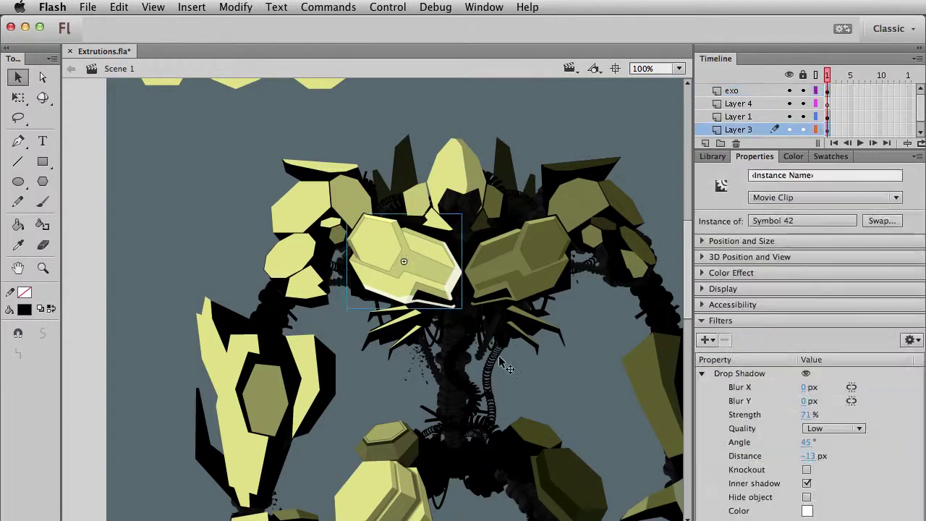
left_click(214, 215)
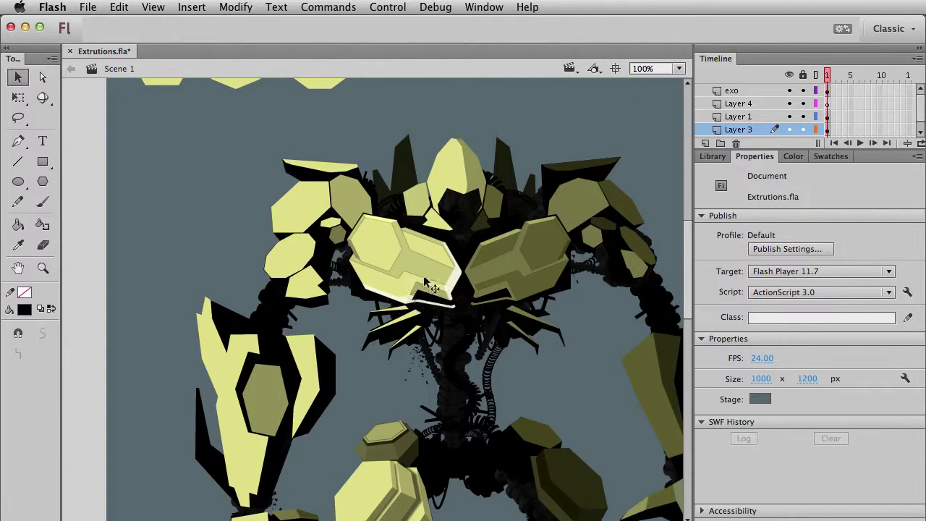
left_click(415, 249)
left_click(742, 377)
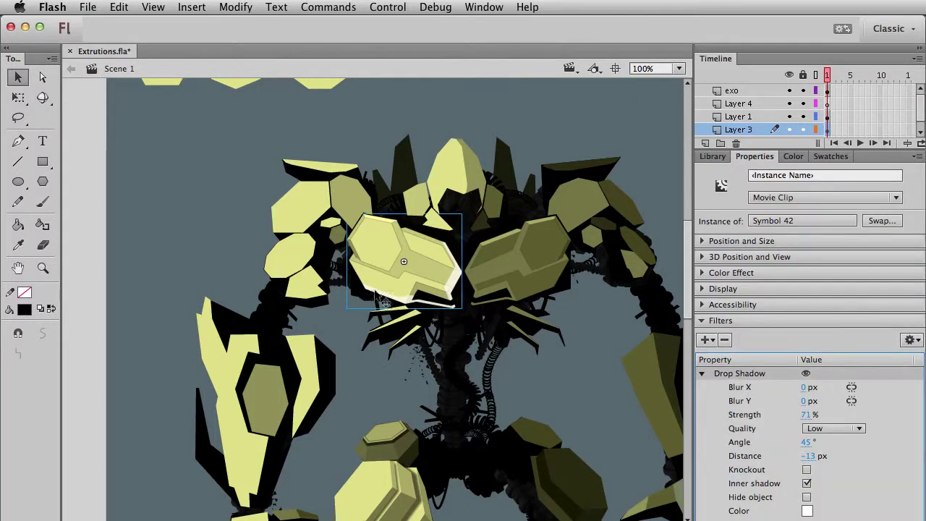
left_click(725, 343)
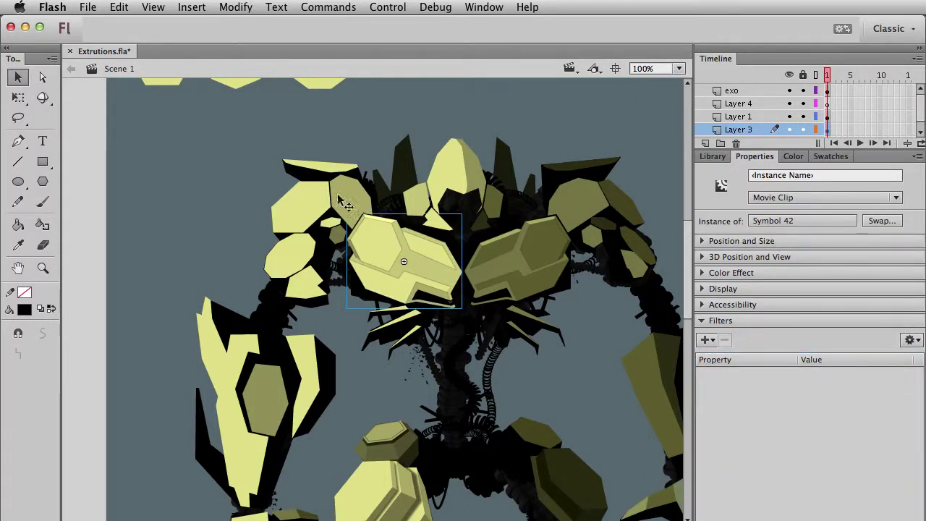
Copy the largest black oval hole from Parts_Library.fla into Extrutions.fla, placing it over the centre of the robot's chest
left_click(347, 204)
scroll(485, 181, "right", 3)
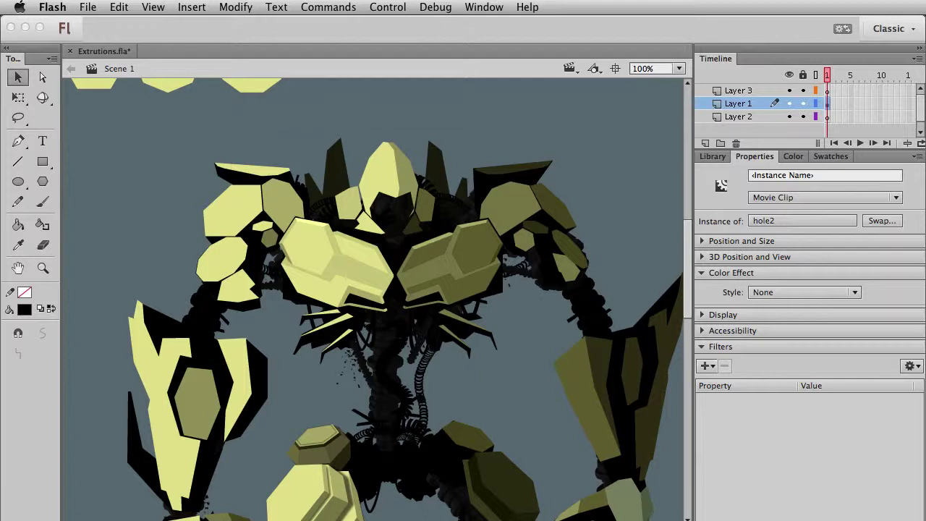
left_click_drag(0, 124, 384, 99)
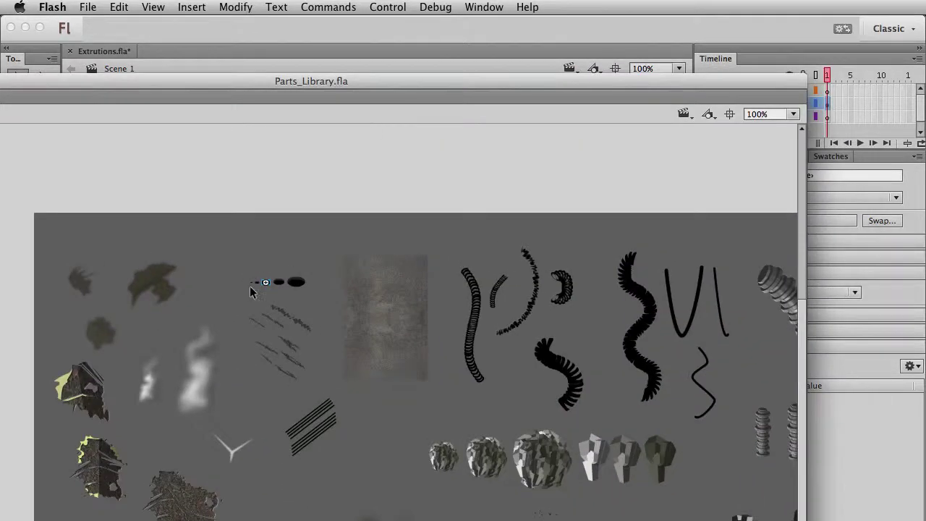
left_click(296, 282)
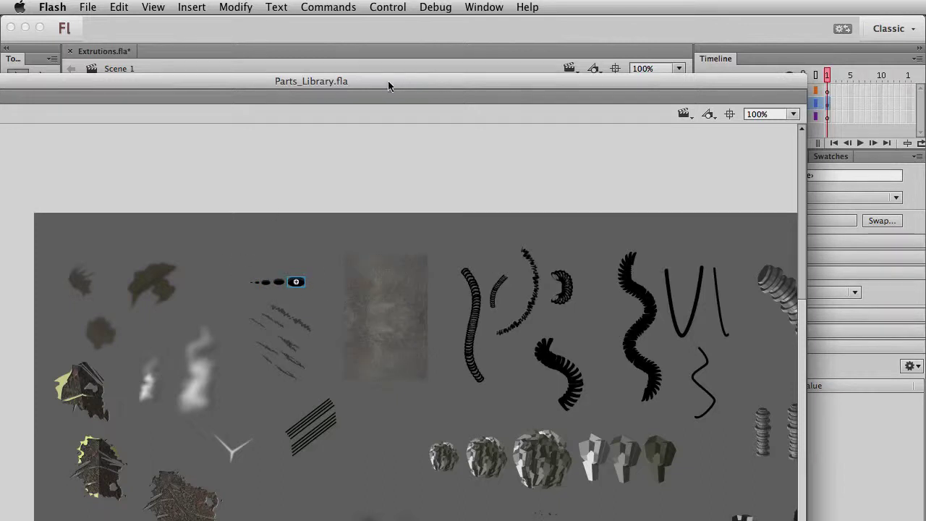
left_click_drag(387, 82, 0, 108)
left_click(622, 133)
key("super+v")
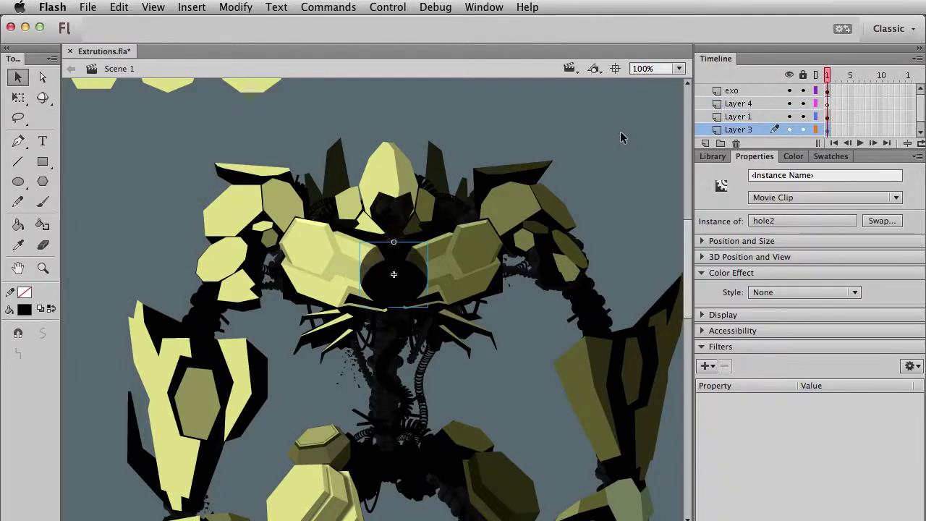
Place a duplicate of the hole beside the robot's light shoulder and take it away again, keeping one at the chest centre
left_click(622, 133)
left_click(408, 309)
left_click_drag(383, 283, 170, 221)
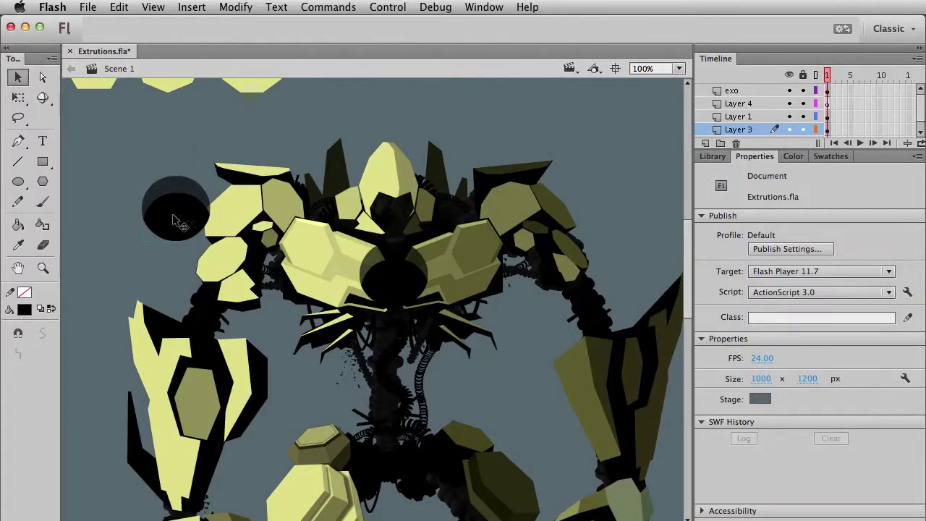
left_click(179, 222)
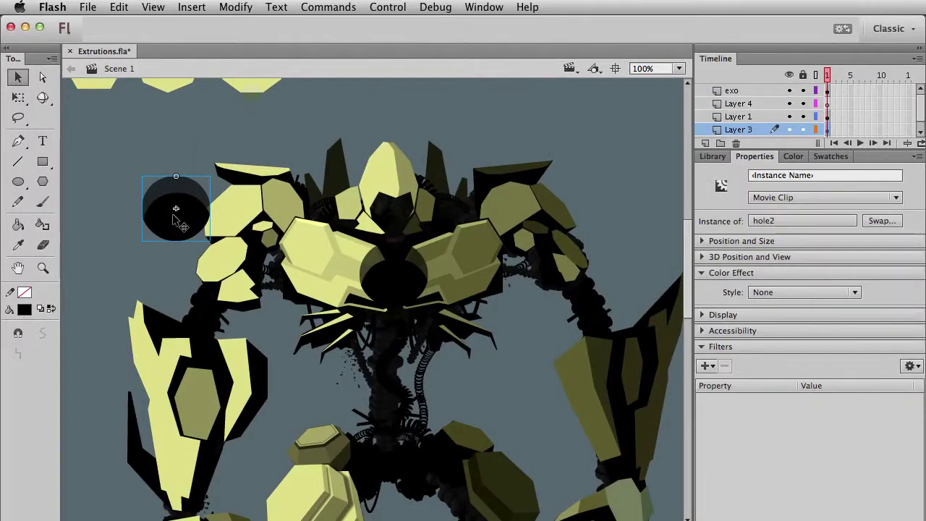
key("ctrl+x")
key("ctrl+v")
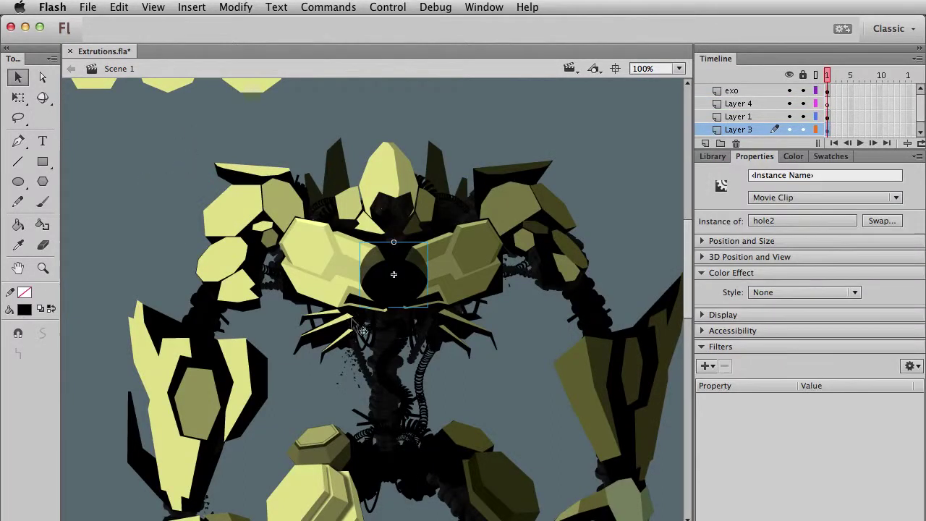
left_click(479, 174)
left_click(485, 132)
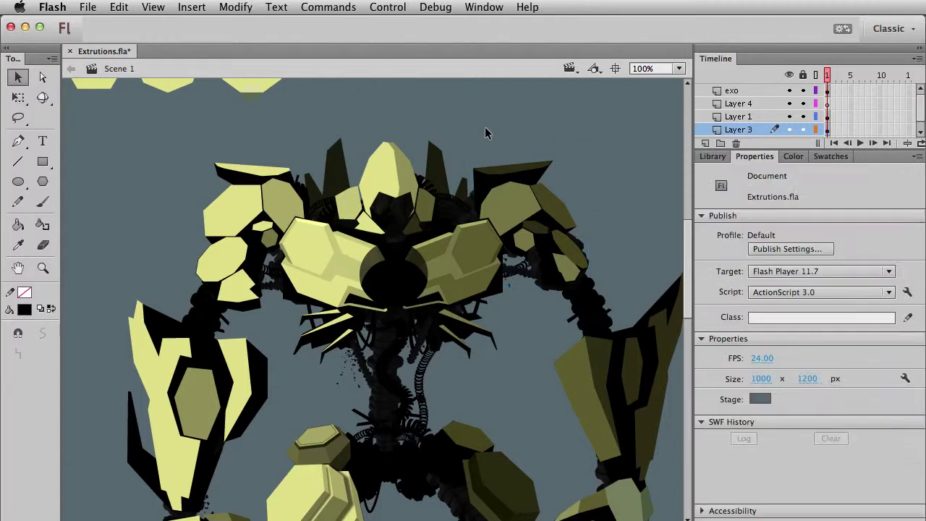
Delete the hole from the centre of the chest and undo the deletion
left_click(397, 275)
left_click(477, 127)
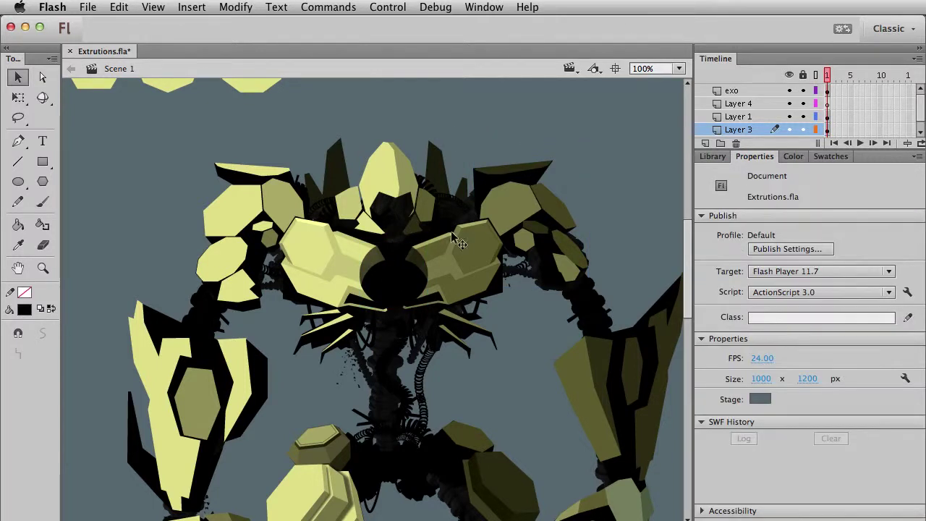
left_click(391, 256)
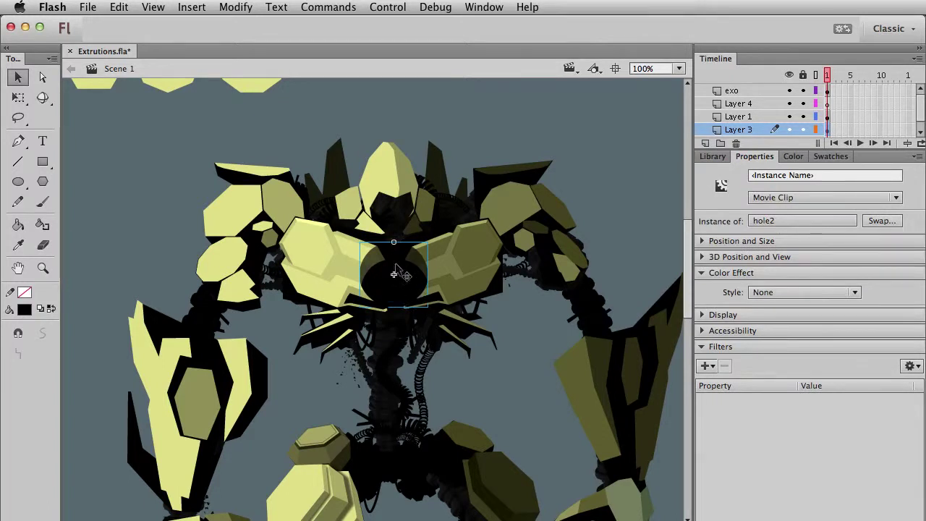
key("Delete")
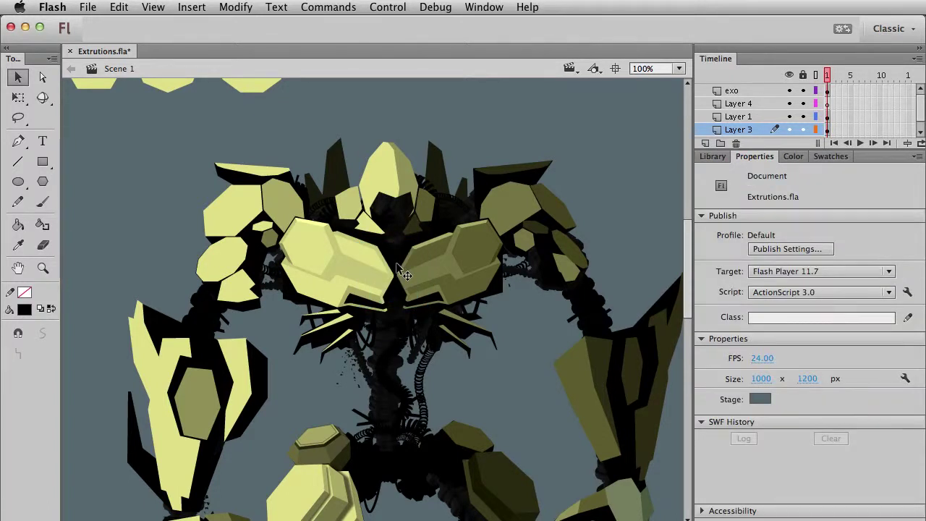
key("super+z")
left_click(568, 112)
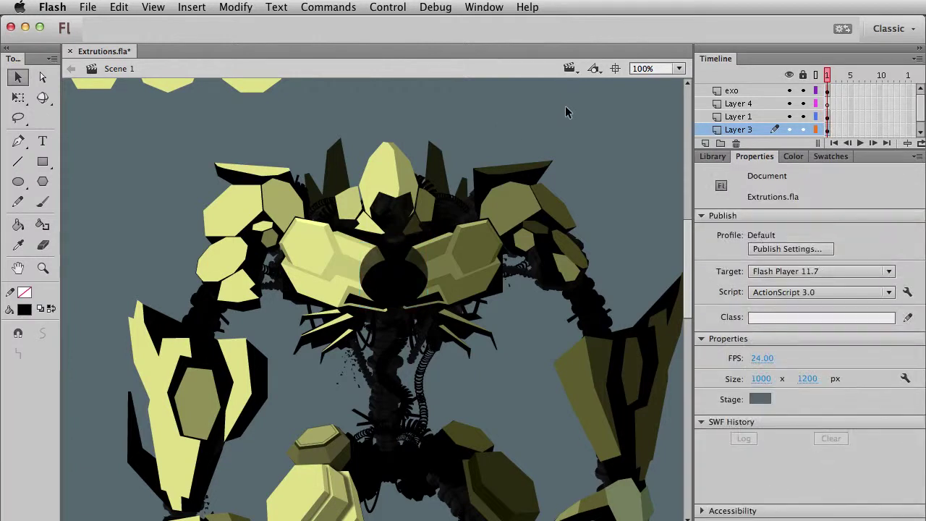
left_click(397, 270)
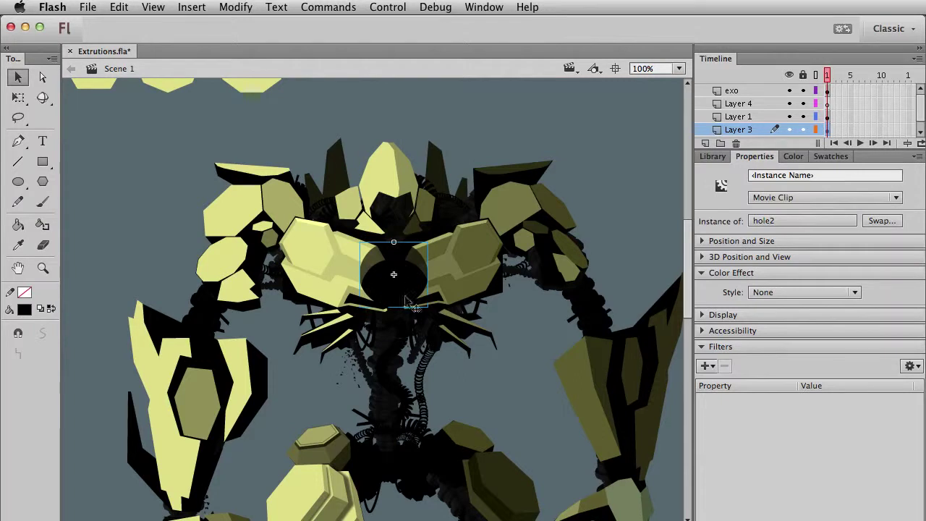
left_click(578, 221)
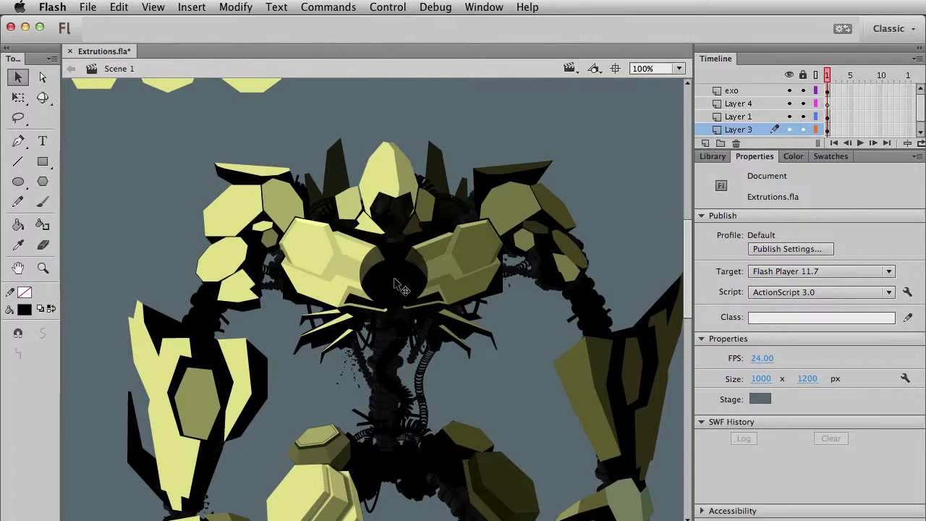
Inspect how the hole at the chest centre and the small trim beneath it sit over the chest plates
left_click(397, 284)
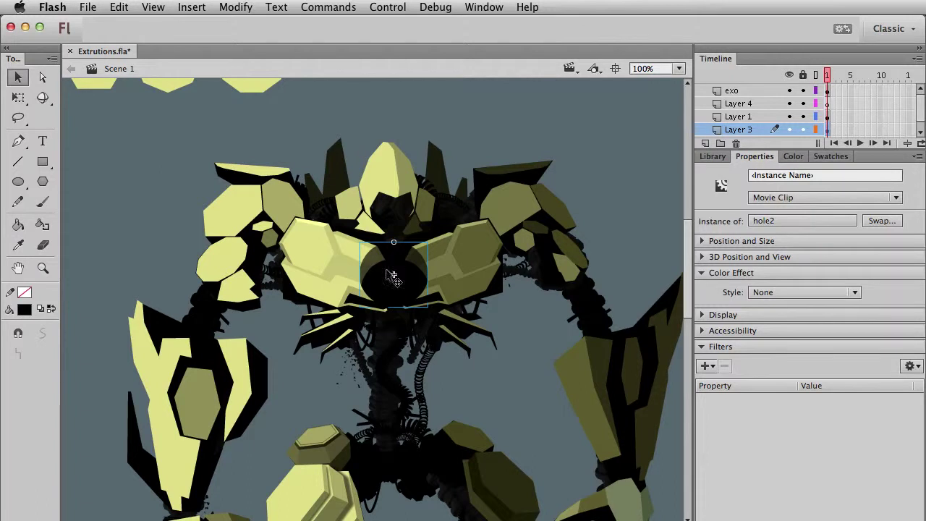
left_click(640, 266)
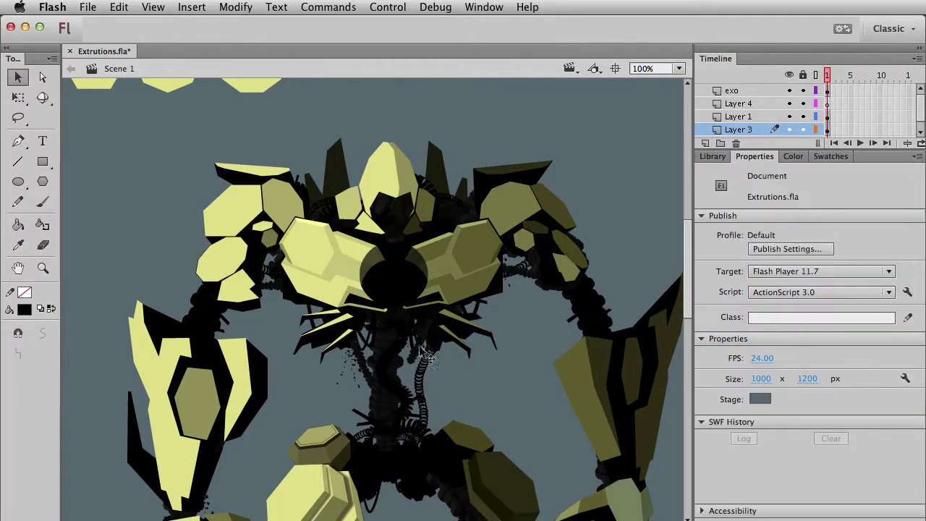
left_click(421, 290)
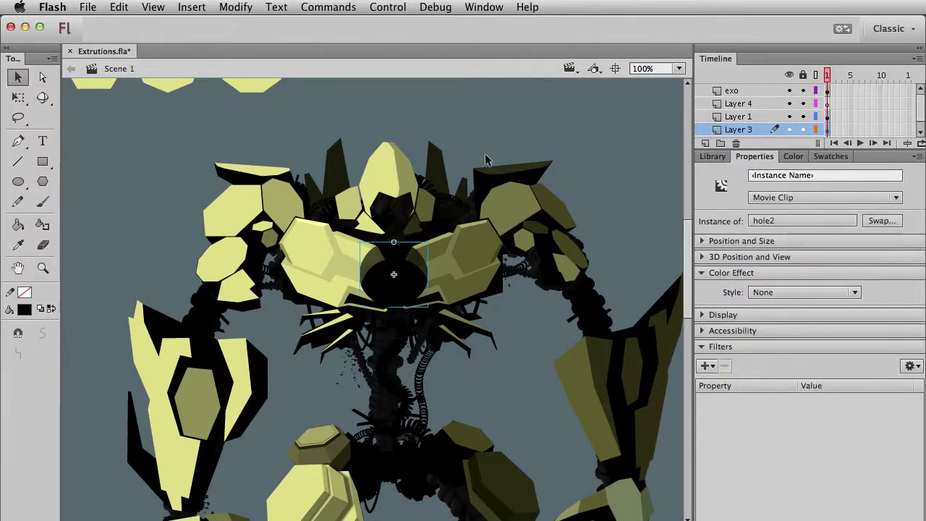
left_click(516, 157)
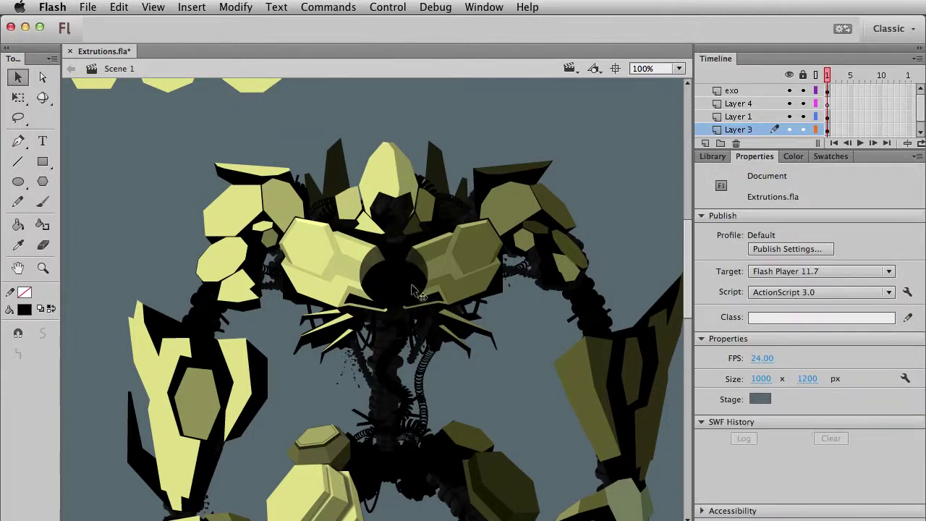
left_click(398, 303)
left_click(505, 157)
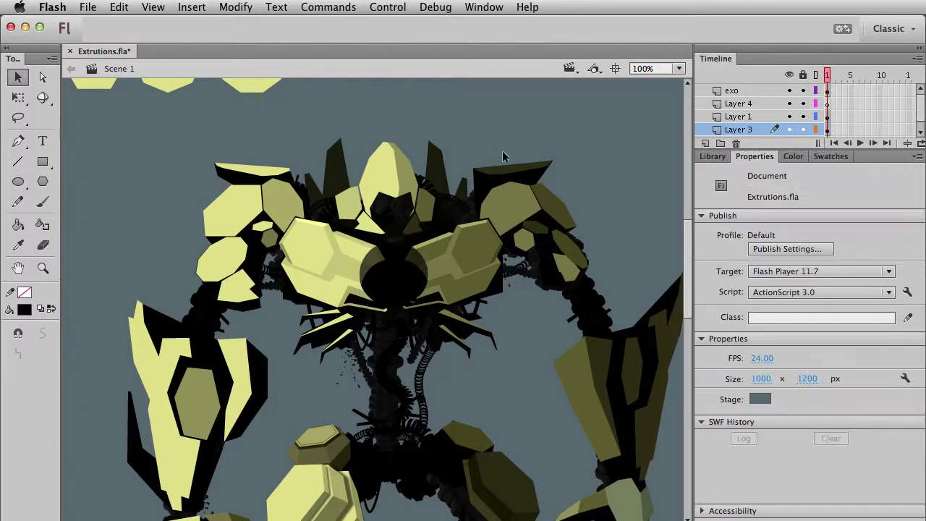
left_click(367, 304)
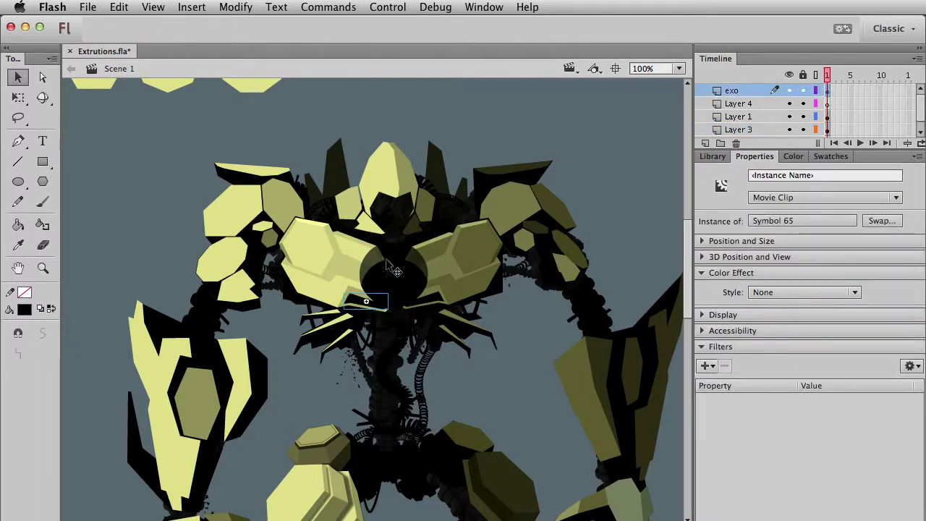
left_click(533, 116)
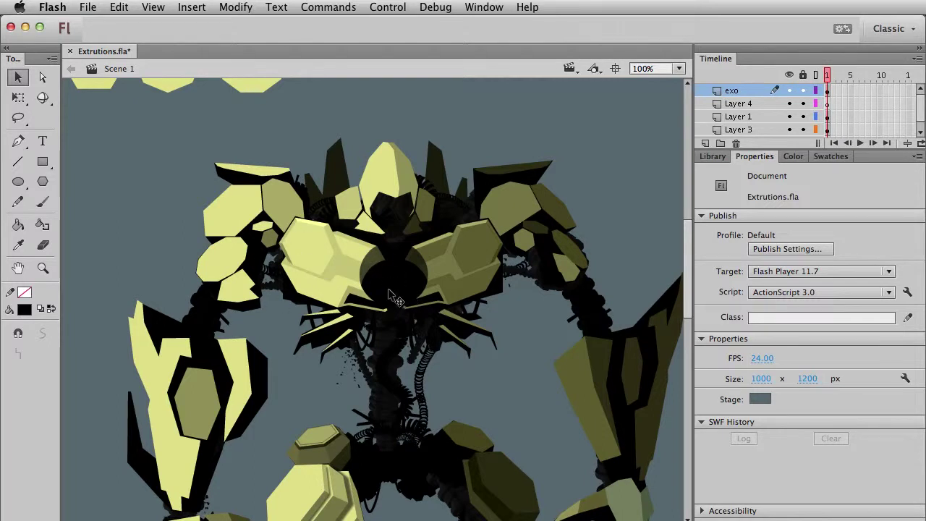
left_click(390, 293)
left_click(466, 168)
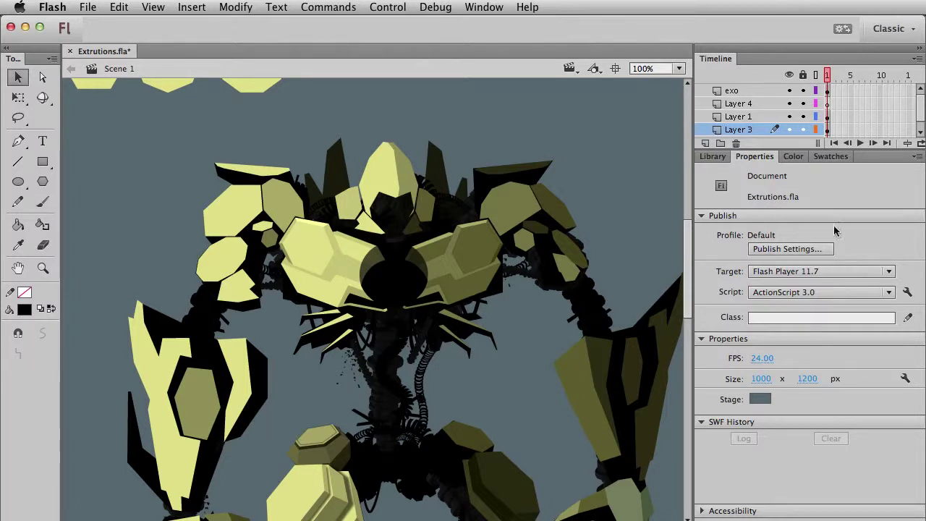
Draw a small dark grey rectangle with a blue hairline outline in the empty area beside the robot's light shoulder
left_click(42, 162)
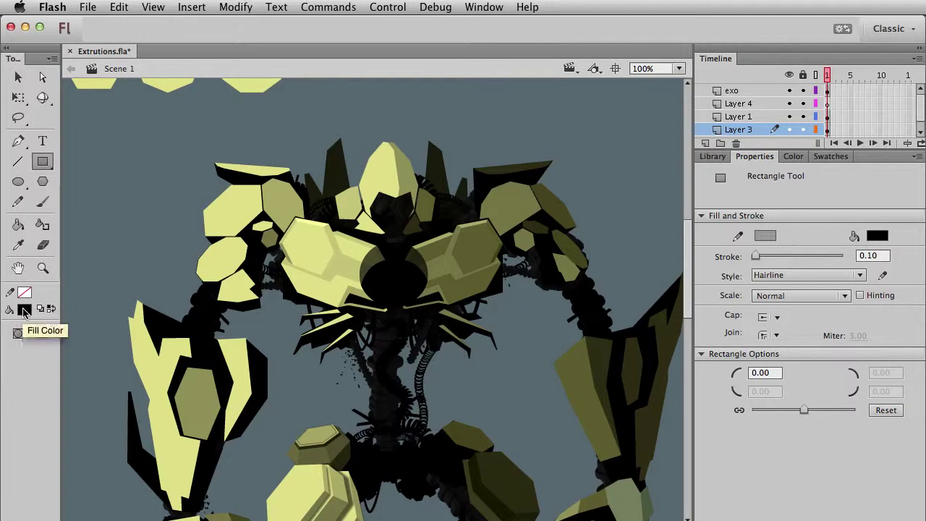
left_click(24, 310)
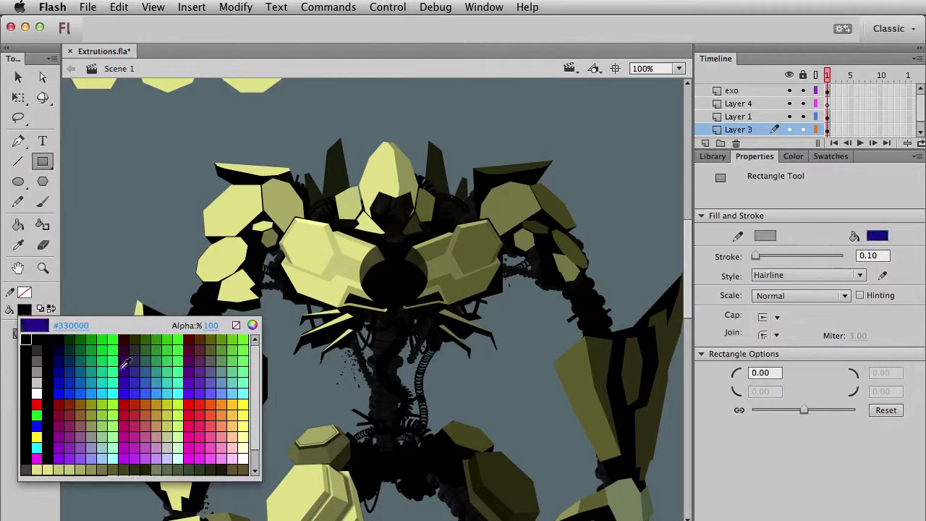
left_click(45, 346)
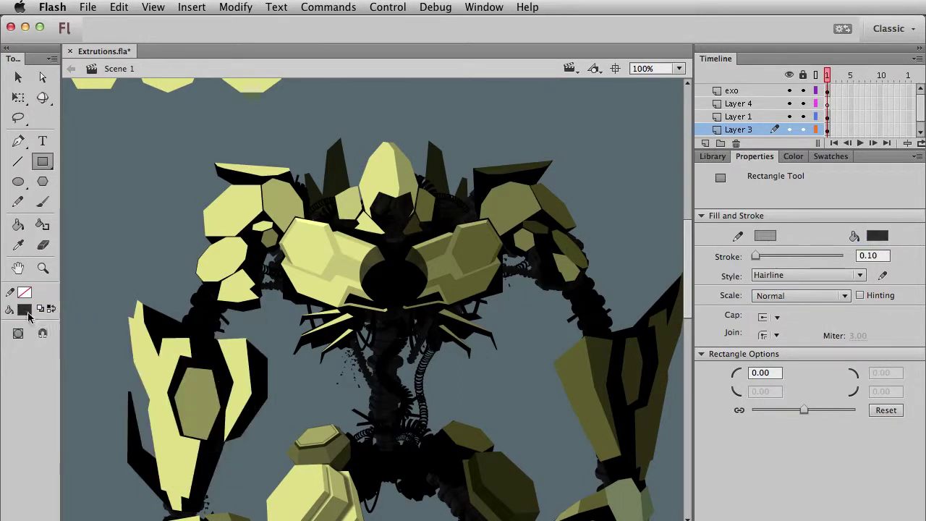
left_click(24, 291)
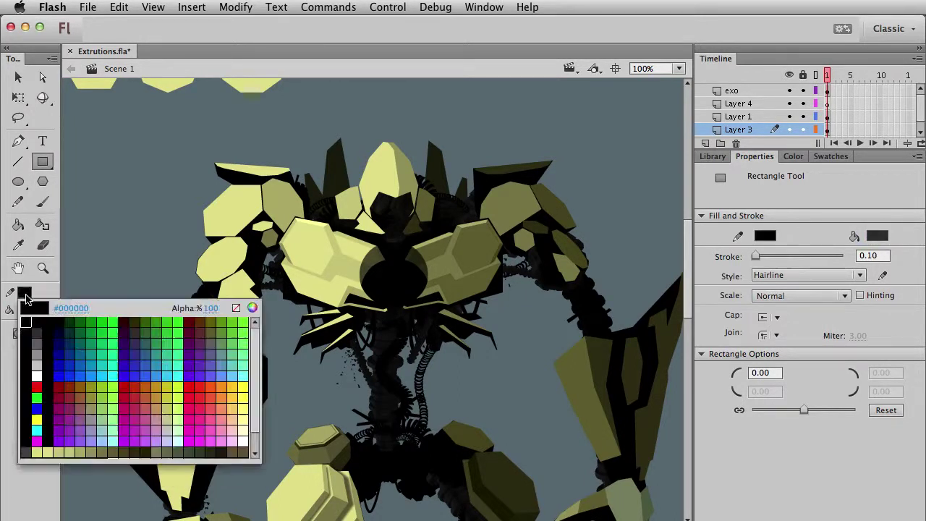
left_click(97, 360)
left_click_drag(125, 176, 168, 226)
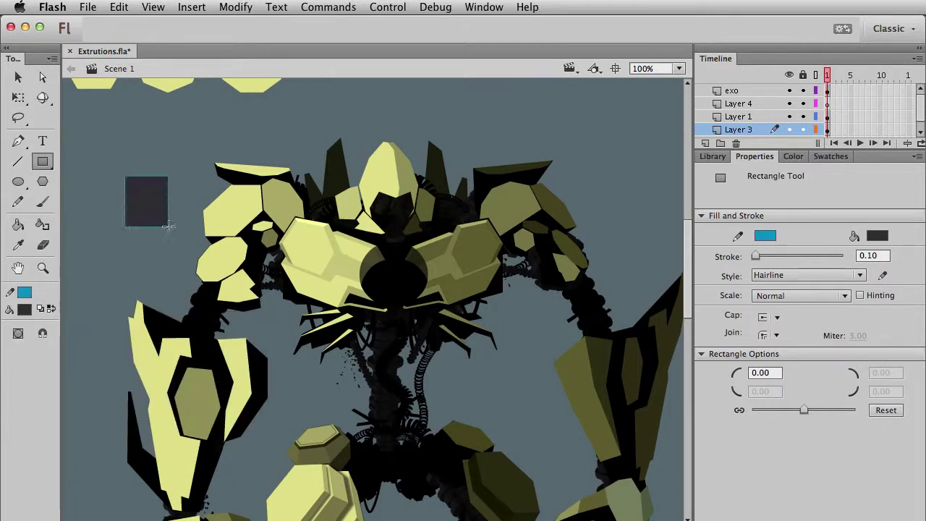
Reshape the rectangle's corners into a narrow, slightly tilted panel that tapers downwards
key("v")
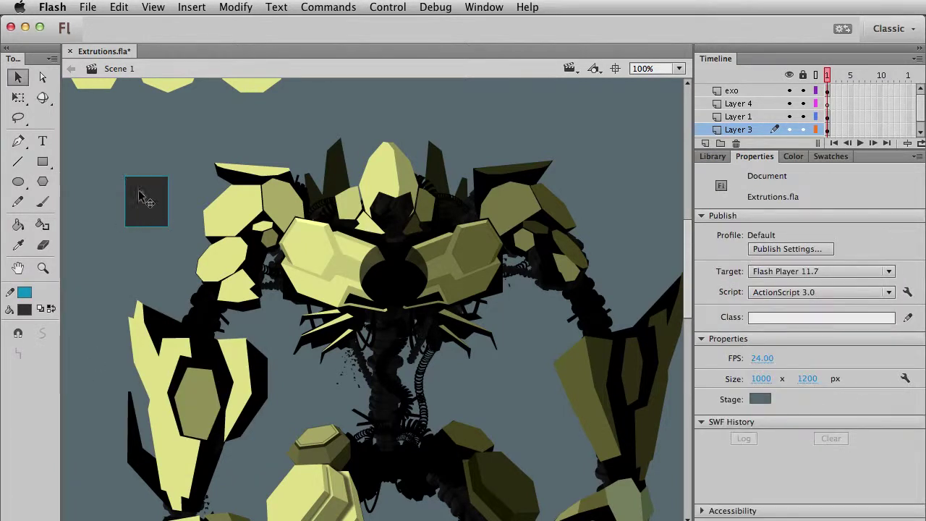
left_click_drag(127, 230, 162, 231)
left_click_drag(164, 186, 134, 183)
left_click_drag(162, 237, 158, 226)
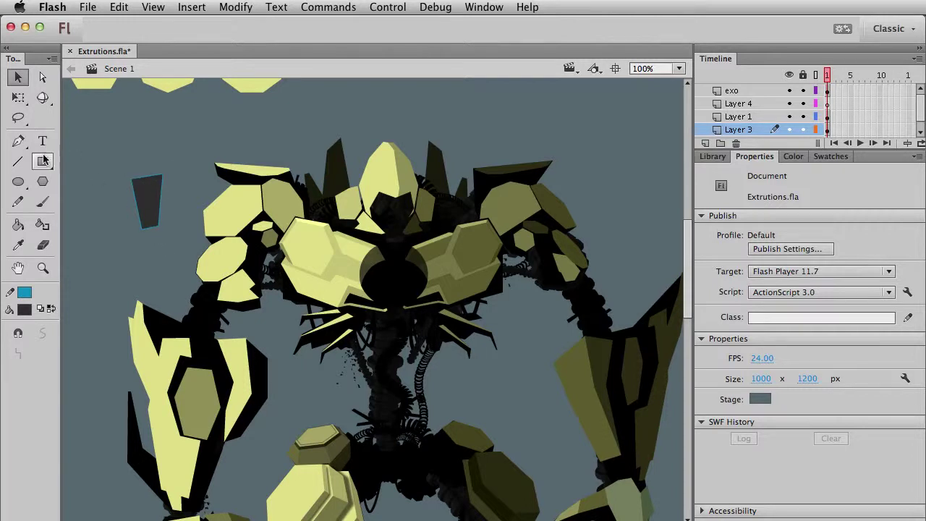
Draw a second rectangle above the tapered panel and snap its lower corners to the panel's upper corners as a top face
left_click(43, 161)
left_click_drag(136, 139, 103, 166)
left_click(18, 247)
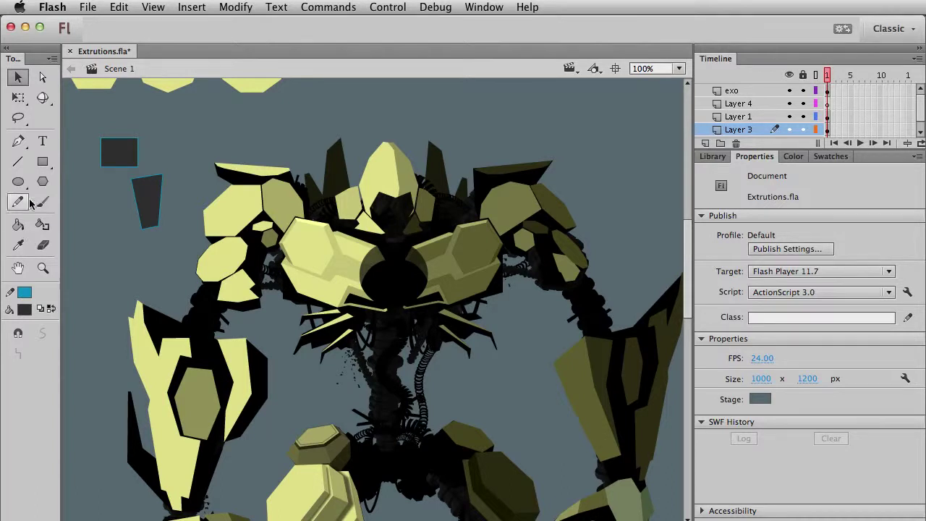
left_click(18, 333)
left_click_drag(138, 167, 162, 174)
left_click_drag(102, 168, 133, 181)
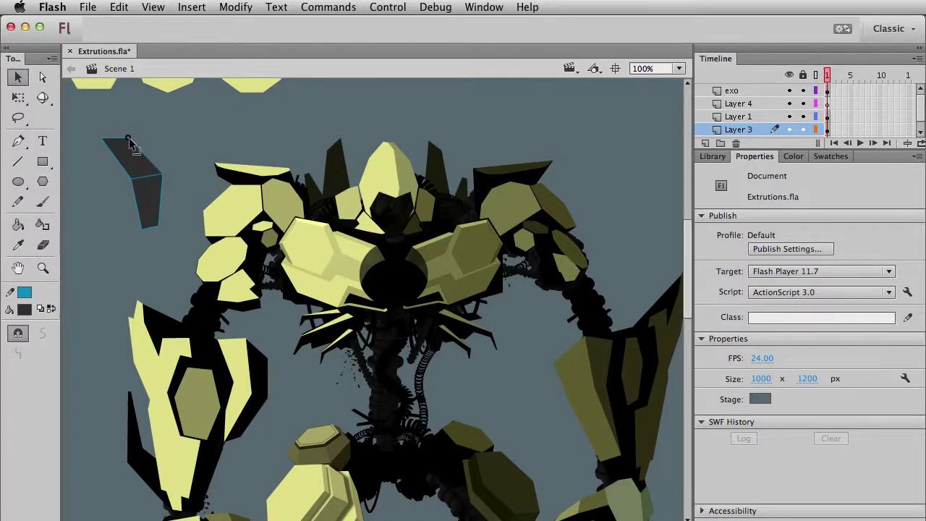
Draw a third rectangle and snap its corners to the top face and tapered panel to form the block's side face
left_click(43, 162)
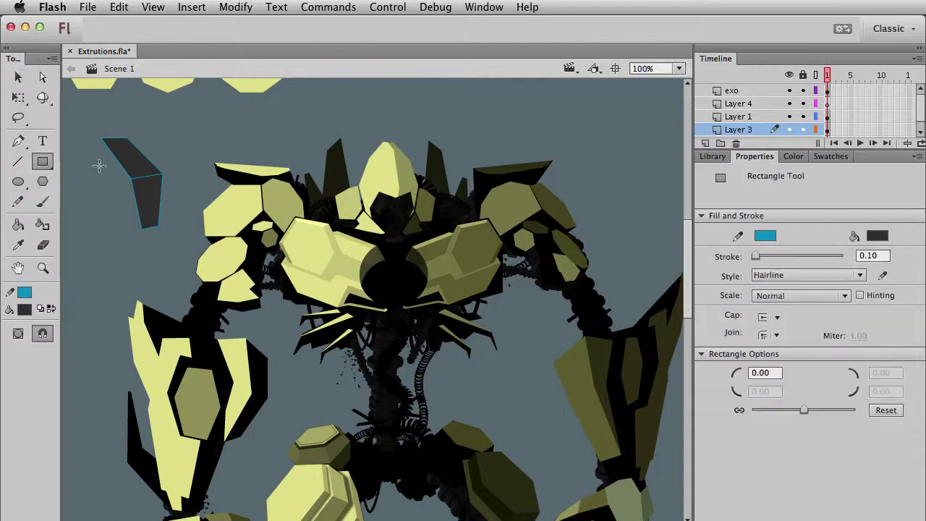
left_click_drag(99, 166, 119, 197)
key("v")
left_click_drag(100, 167, 99, 151)
left_click_drag(114, 196, 142, 227)
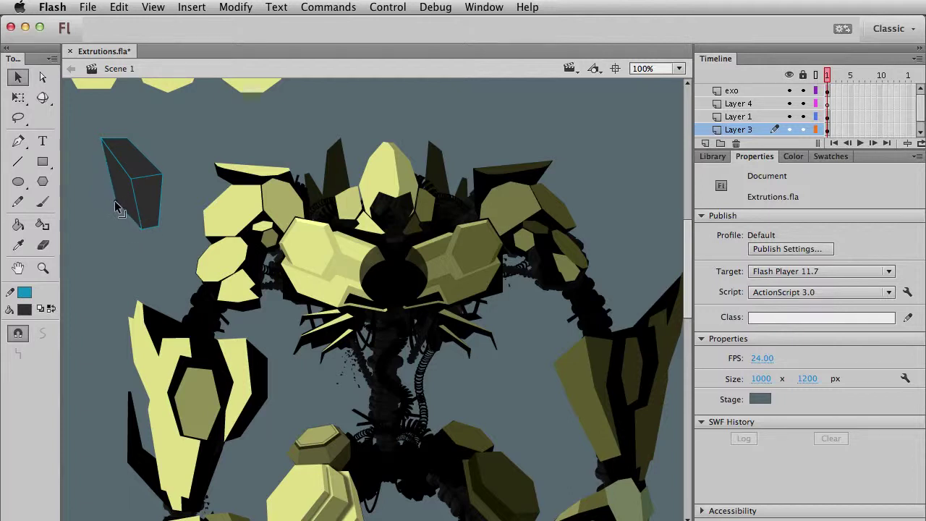
Turn off object snapping and adjust the block's corners to give it a shorter front and a wider top face
left_click_drag(177, 255, 277, 306)
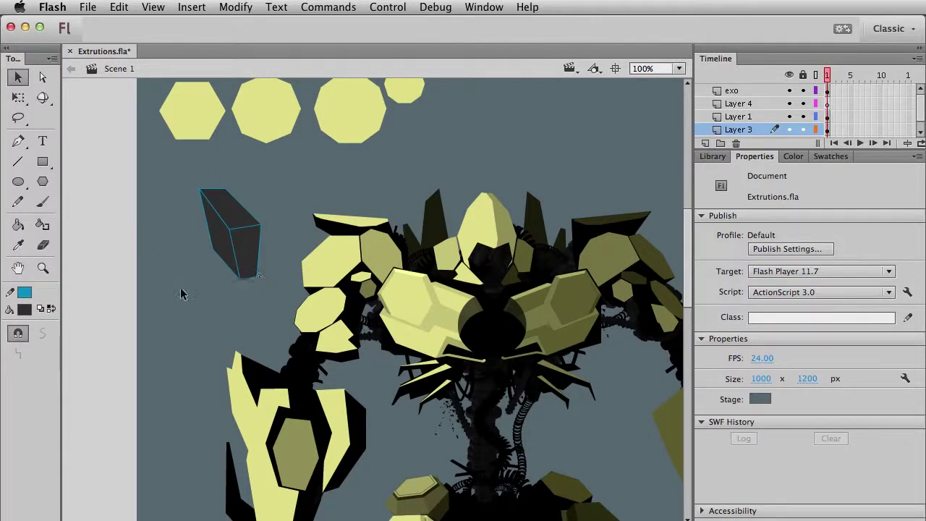
left_click_drag(201, 190, 202, 194)
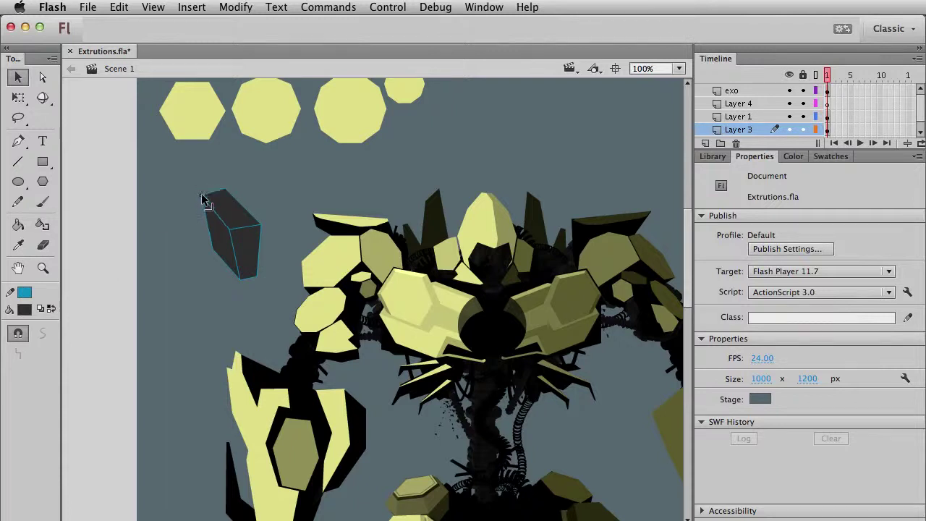
left_click(28, 334)
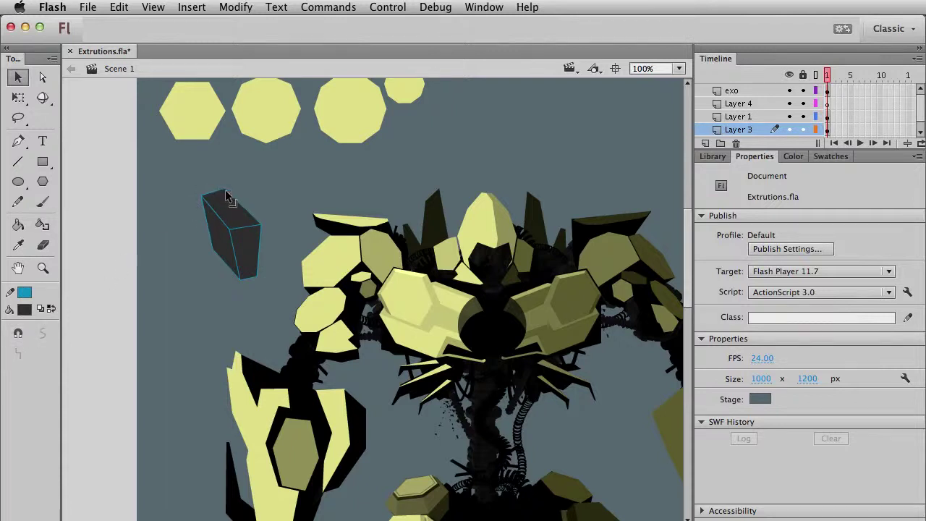
left_click_drag(239, 281, 243, 264)
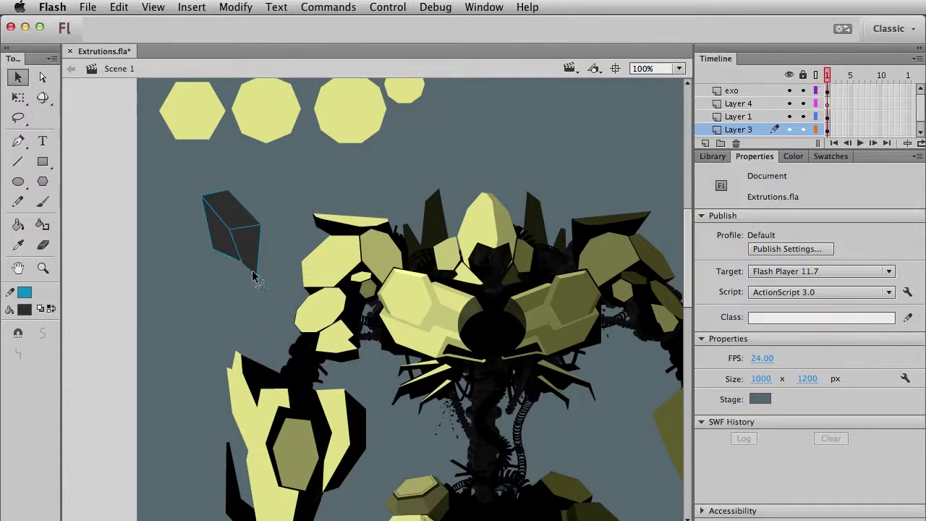
left_click_drag(217, 255, 208, 240)
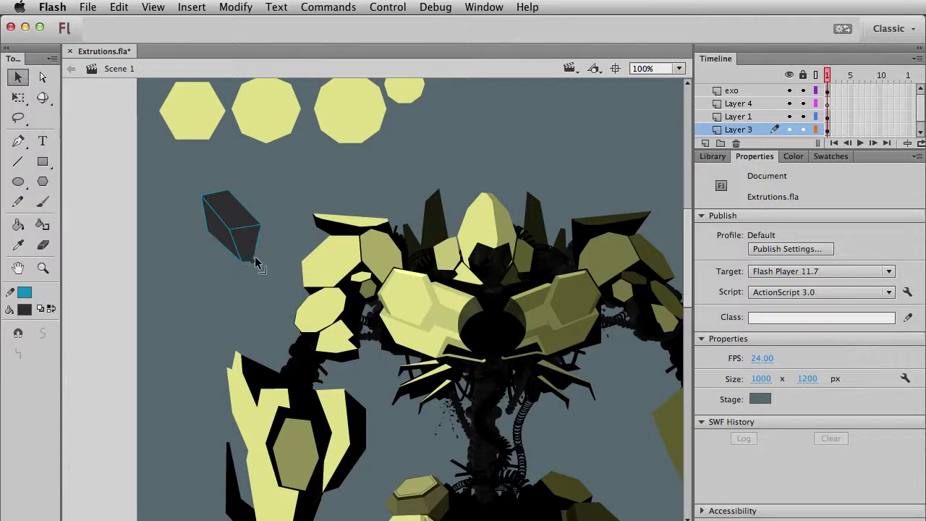
left_click_drag(228, 192, 244, 191)
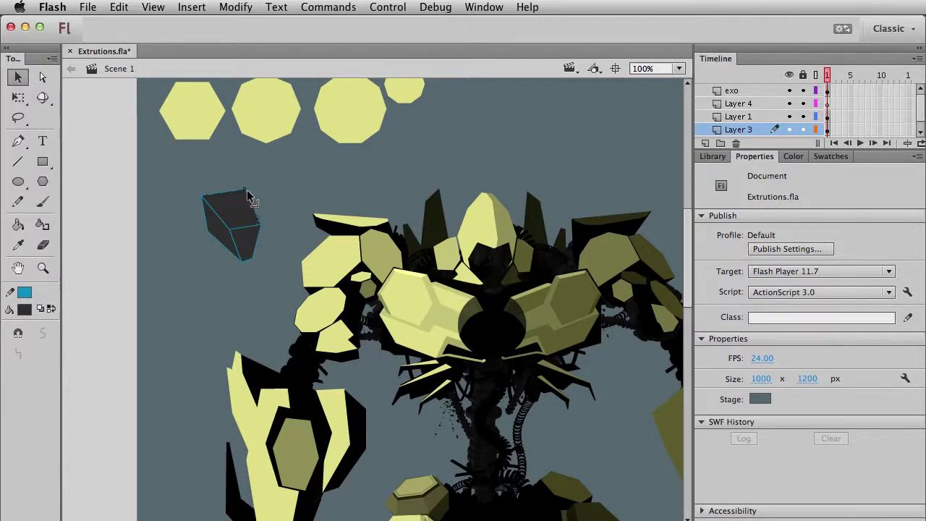
left_click_drag(208, 232, 215, 236)
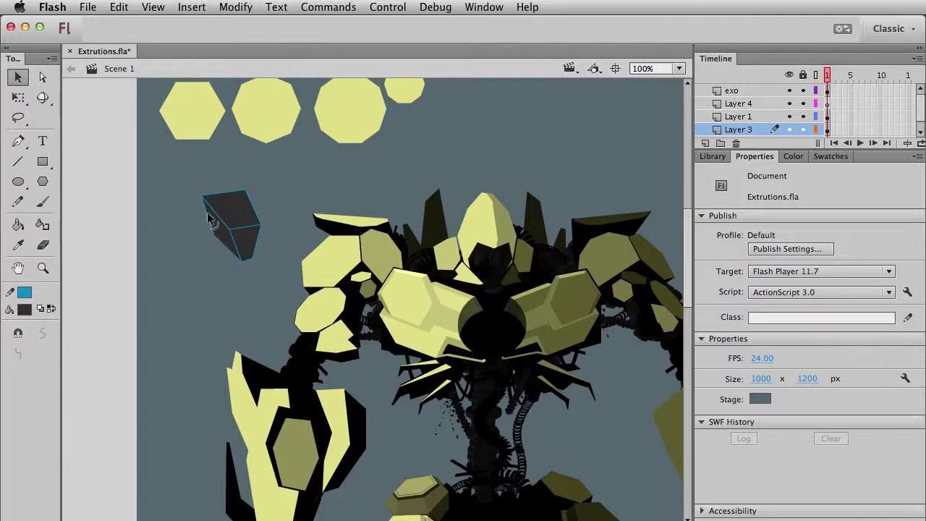
left_click_drag(206, 201, 200, 194)
left_click_drag(244, 262, 246, 263)
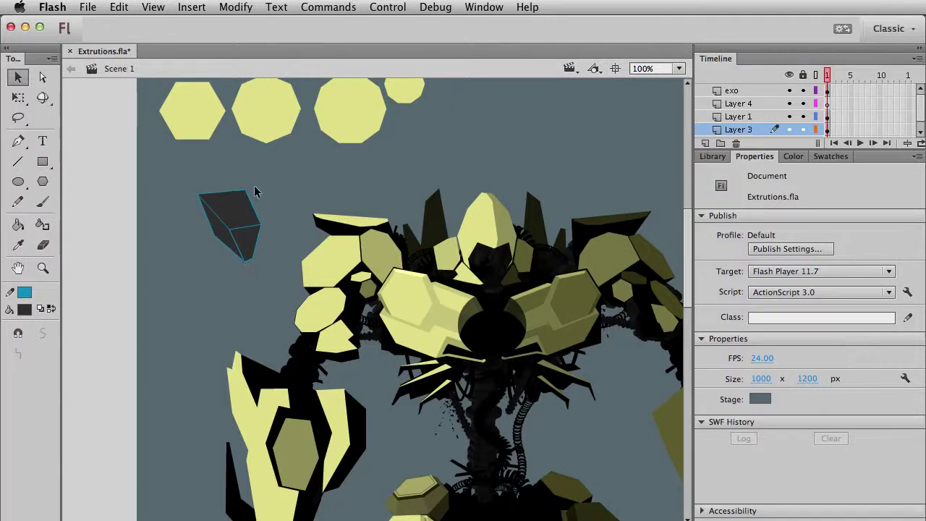
Cut the whole block, move Layer 4 above the exo layer, and paste the block into Layer 4
left_click_drag(183, 145, 298, 301)
key("ctrl+x")
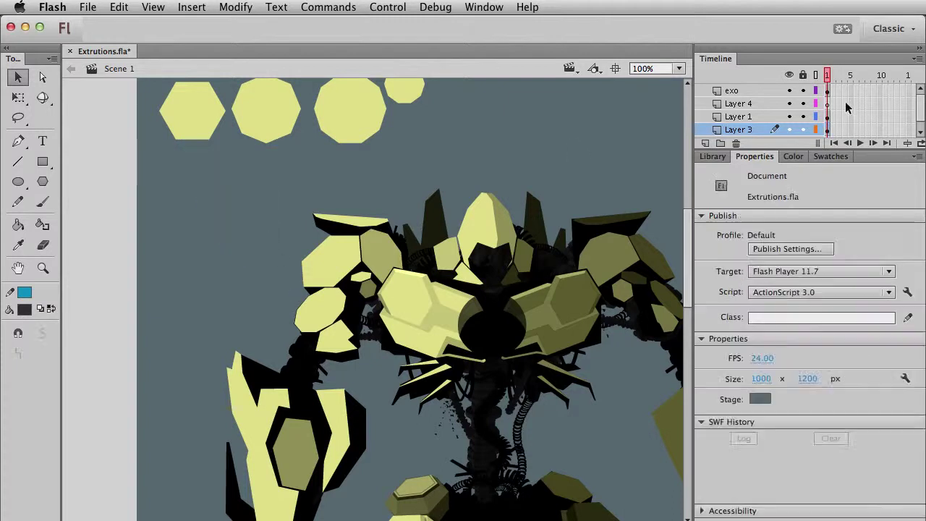
left_click(828, 104)
left_click_drag(759, 104, 757, 80)
key("ctrl+v")
Scale the pasted block down and place it just under the trim of the light chest plate
key("q")
left_click_drag(399, 286, 504, 374)
key("v")
left_click_drag(537, 418, 460, 377)
left_click(595, 426)
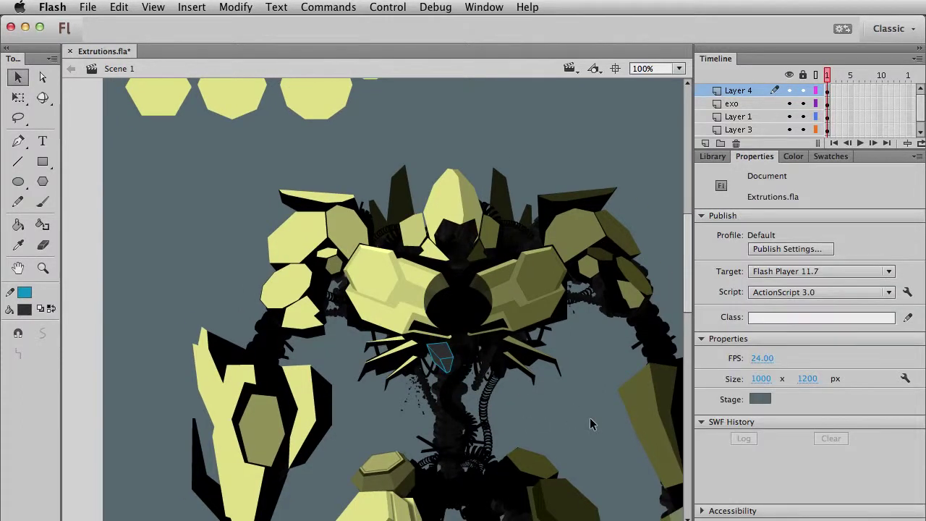
Refine the small block's upper and lower corners so it fits beneath the chest trim
left_click(43, 268)
left_click_drag(262, 190, 683, 470)
key("v")
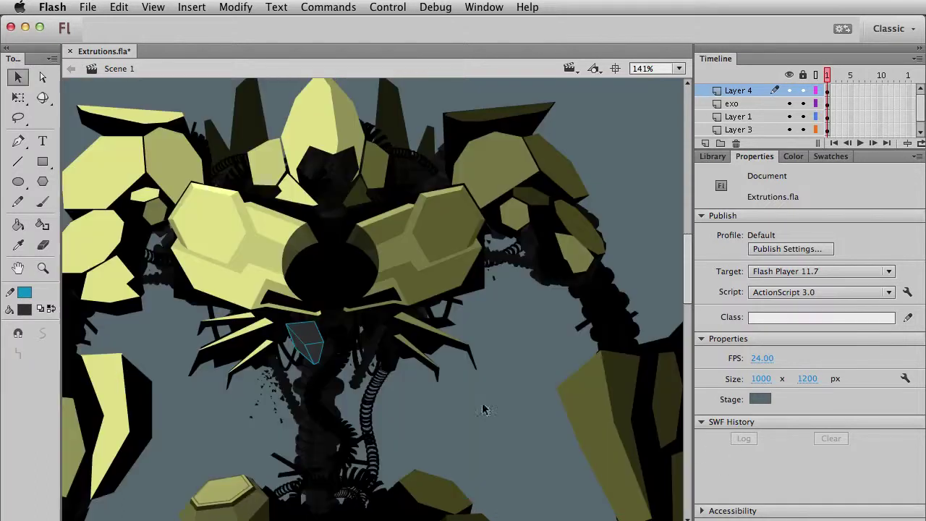
left_click_drag(326, 349, 294, 327)
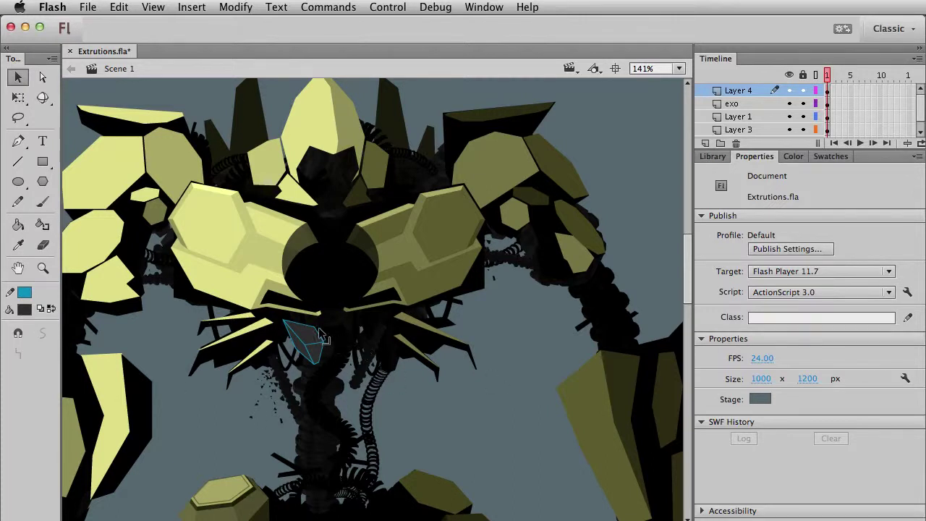
left_click_drag(319, 334, 298, 355)
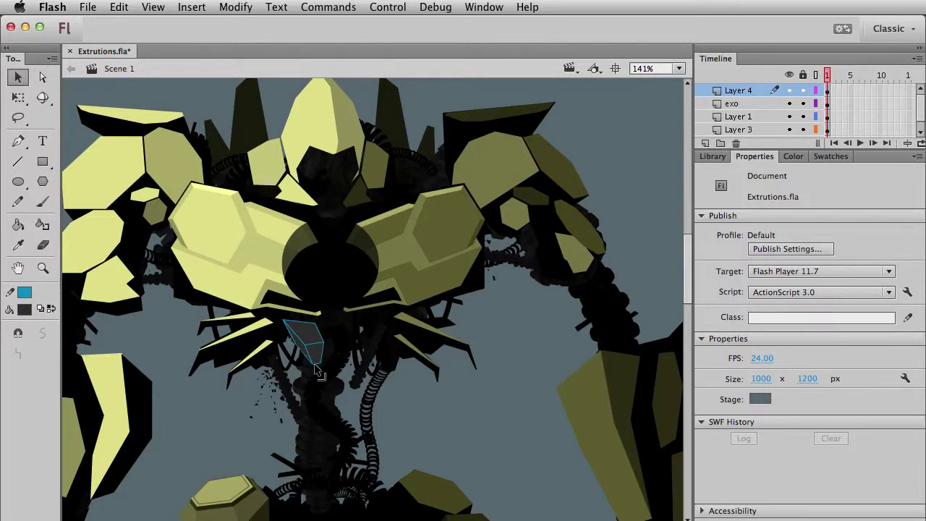
left_click(315, 368)
Convert the complete small block into a movie clip symbol with the default name
left_click_drag(411, 397, 280, 319)
key("F8")
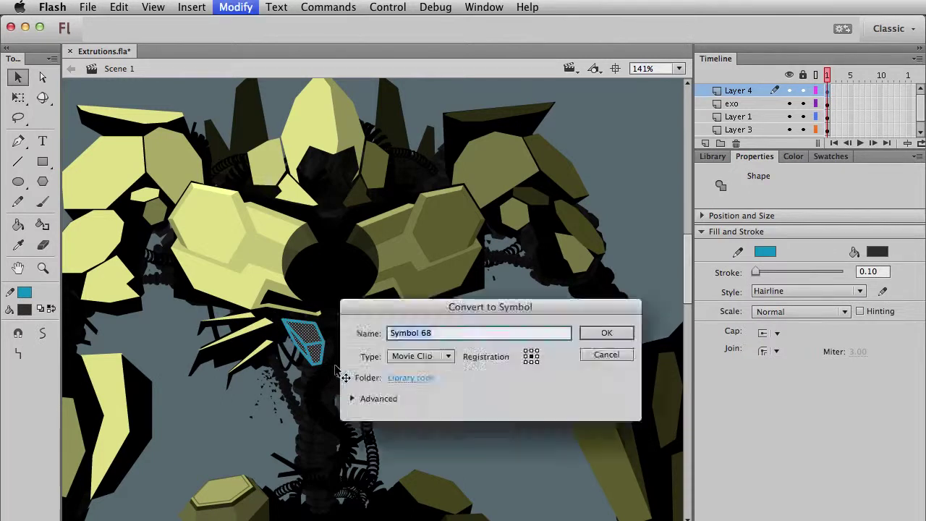
key("Return")
Make a horizontally flipped copy of the block symbol and shift it to the dark side of the robot's spine
key("super+shift+h")
key("shift+Right")
key("shift+Right")
key("shift+Right")
key("shift+Right")
key("shift+Right")
key("shift+Right")
key("shift+Right")
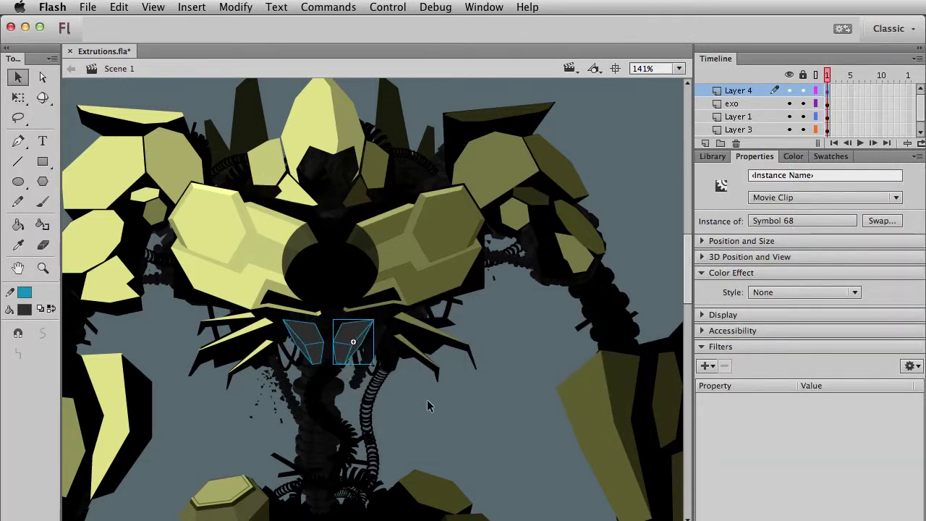
left_click(380, 404)
Nudge both block symbols up together, closer to the underside of the chest
scroll(436, 348, "left", 5)
left_click(490, 362)
left_click(526, 357, "shift")
key("Up")
key("Up")
key("Up")
key("Up")
key("Up")
key("Up")
key("Up")
key("Up")
left_click(532, 362)
left_click(536, 351)
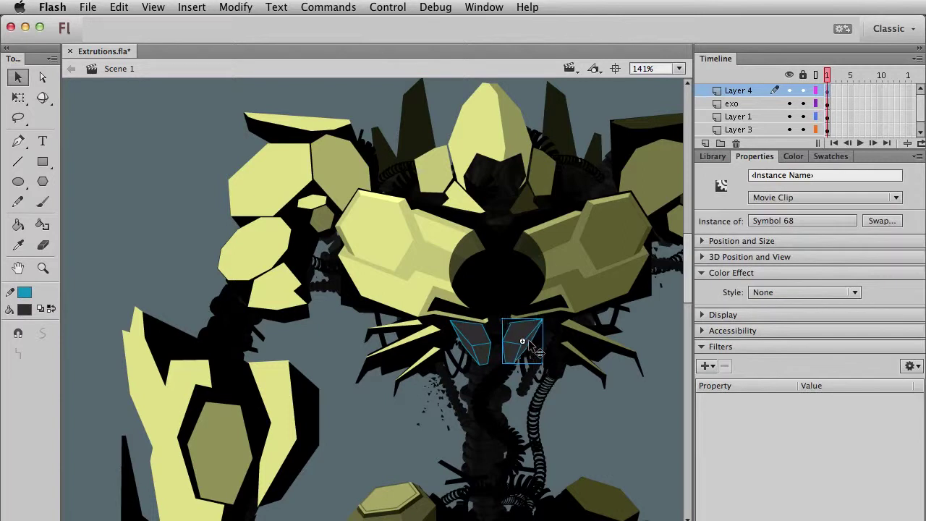
Shift the dark-side block symbol slightly outward from the robot's spine
key("q")
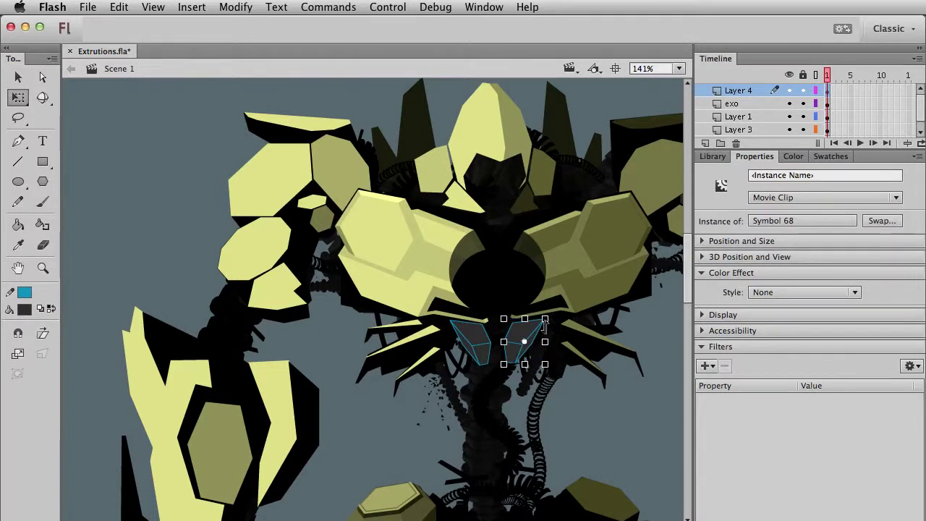
left_click_drag(545, 325, 544, 327)
key("Escape")
key("v")
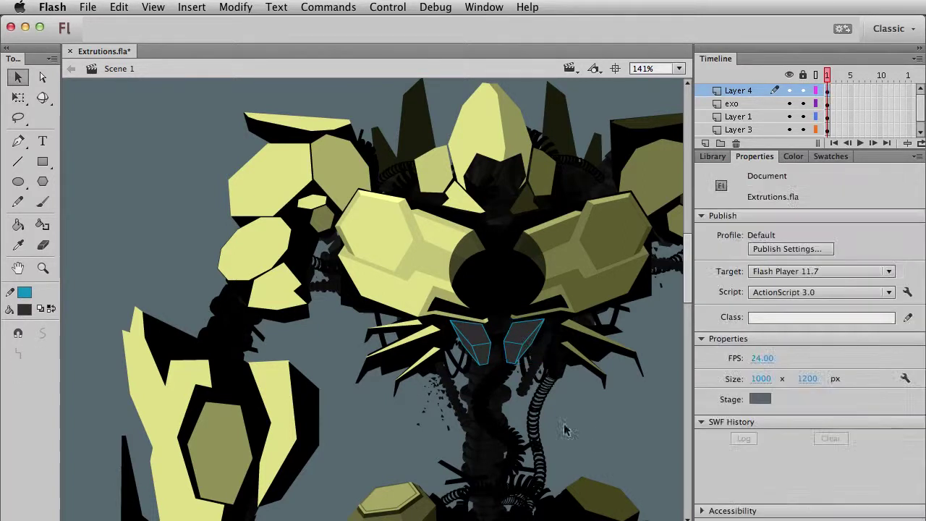
Duplicate both block symbols beneath the first pair and scale the copies down to fit the tapering abdomen
left_click(475, 358)
left_click(517, 355, "shift")
key("q")
left_click_drag(544, 340, 536, 341)
key("v")
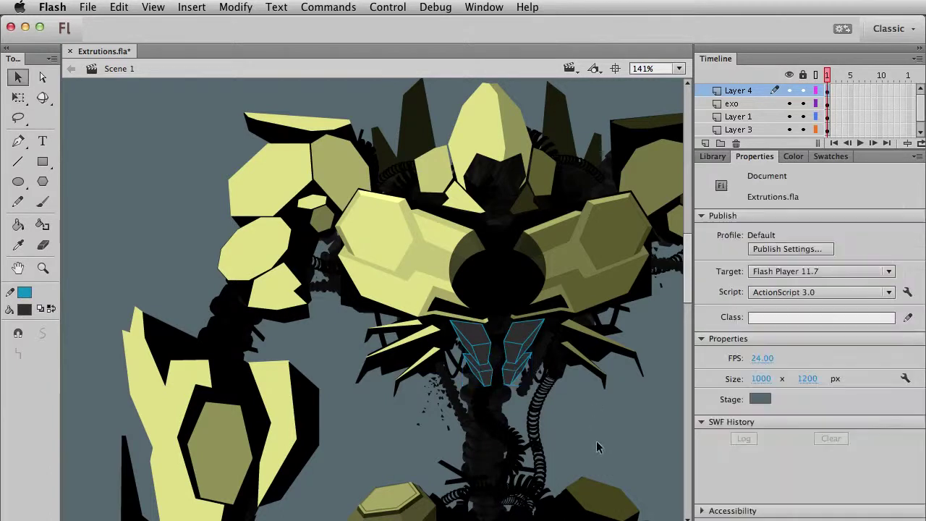
left_click_drag(596, 445, 575, 461)
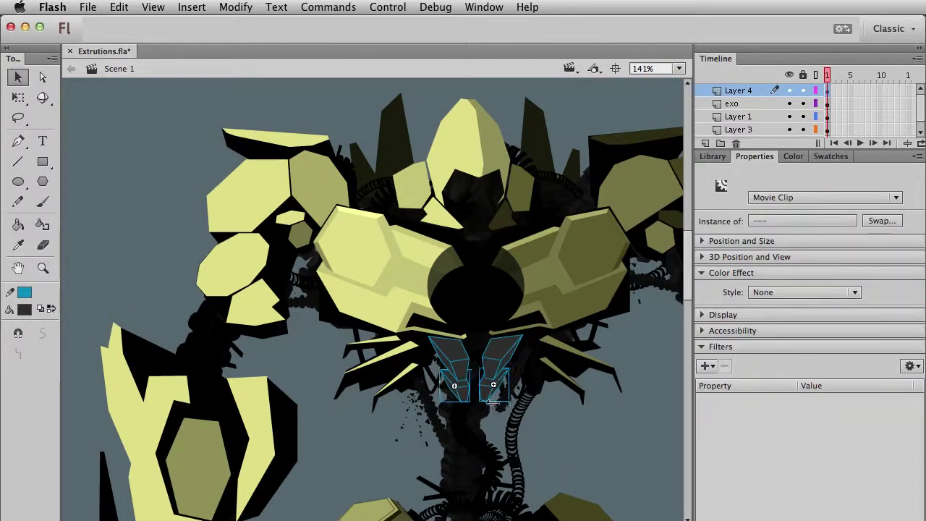
key("q")
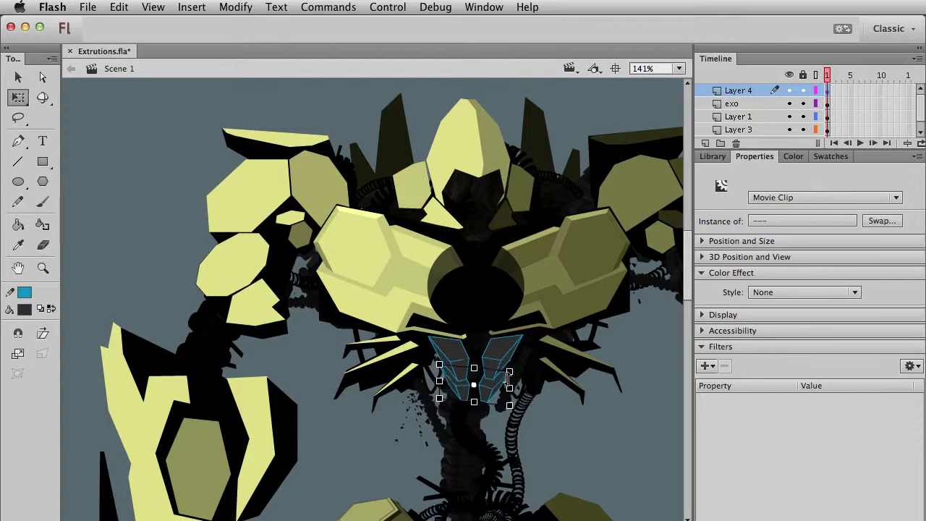
key("v")
left_click_drag(532, 425, 489, 409)
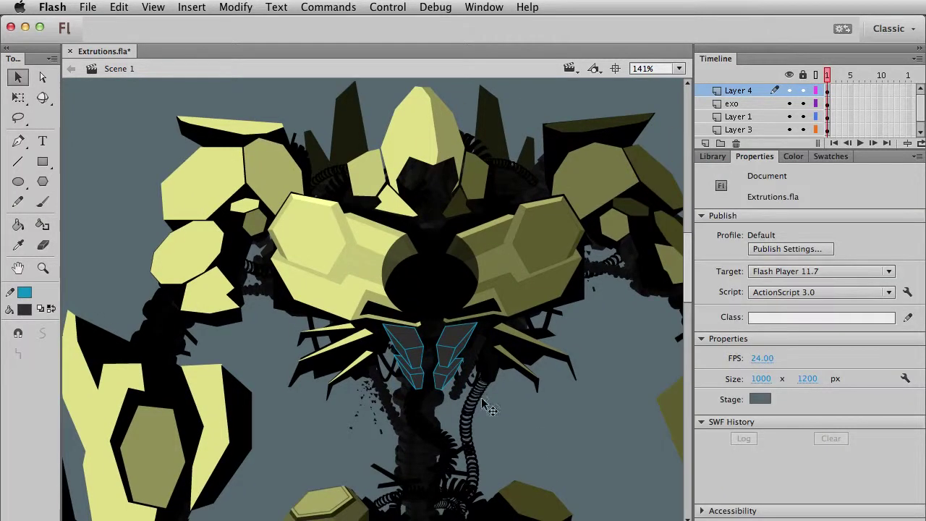
Place a third copy of the block pair below the second and shrink it toward the spine
key("Down")
key("Down")
key("Down")
key("Down")
key("Down")
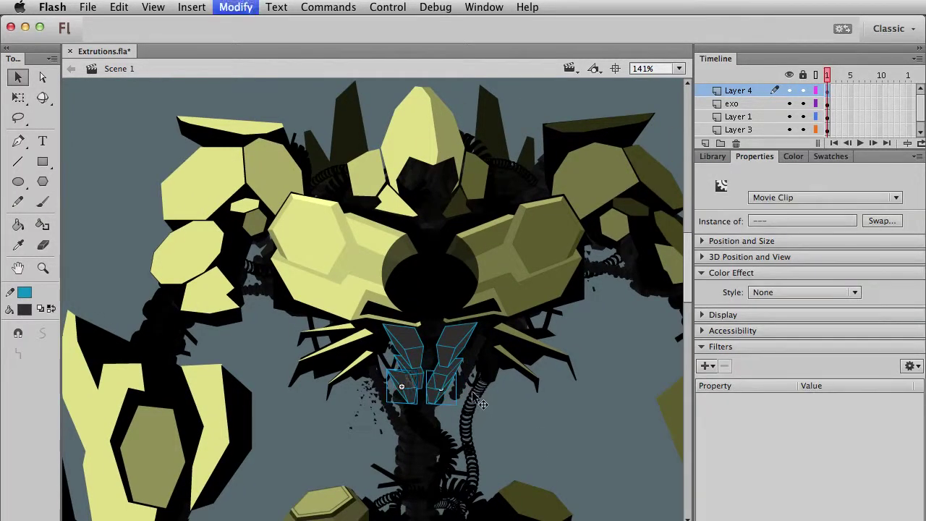
key("q")
left_click_drag(463, 370, 456, 373)
key("v")
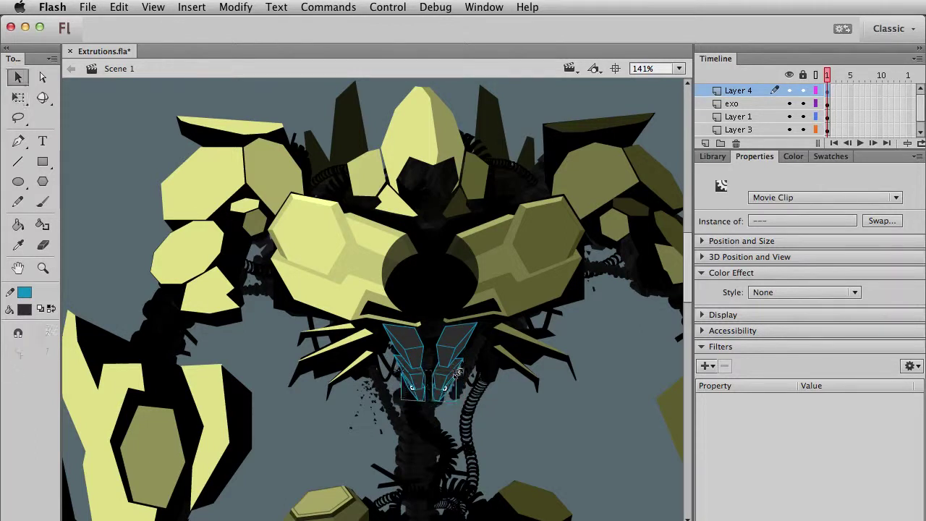
key("q")
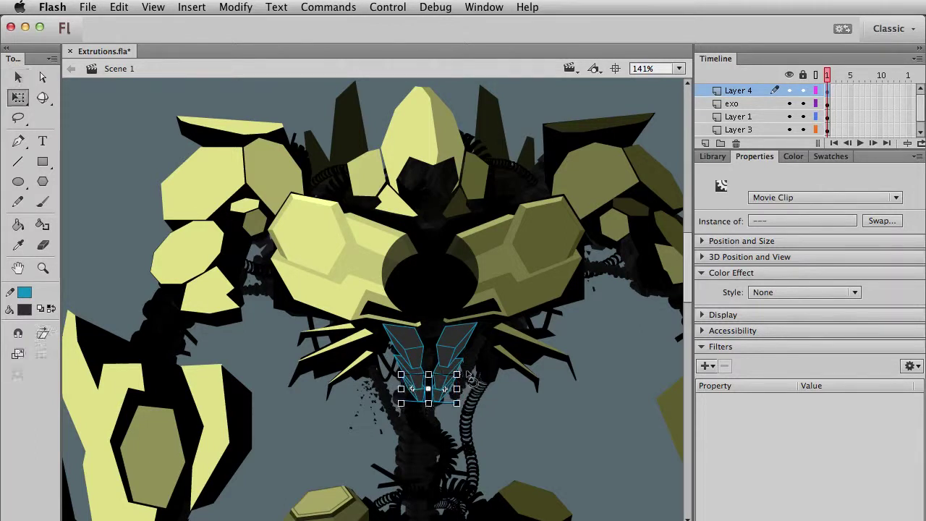
key("v")
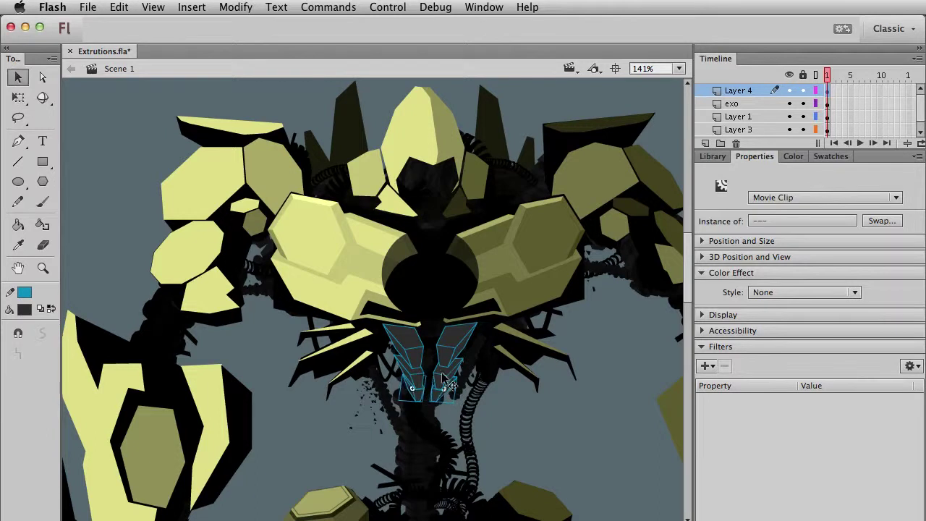
left_click(545, 440)
Nudge the three light-side blocks together slightly away from the spine at 100% zoom
key("super+1")
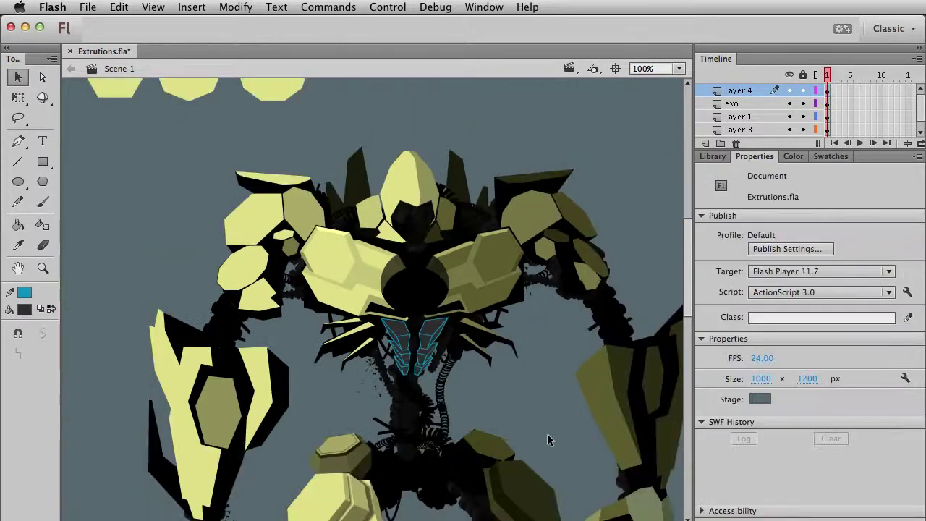
left_click_drag(354, 421, 425, 306)
key("Left")
key("Left")
key("Left")
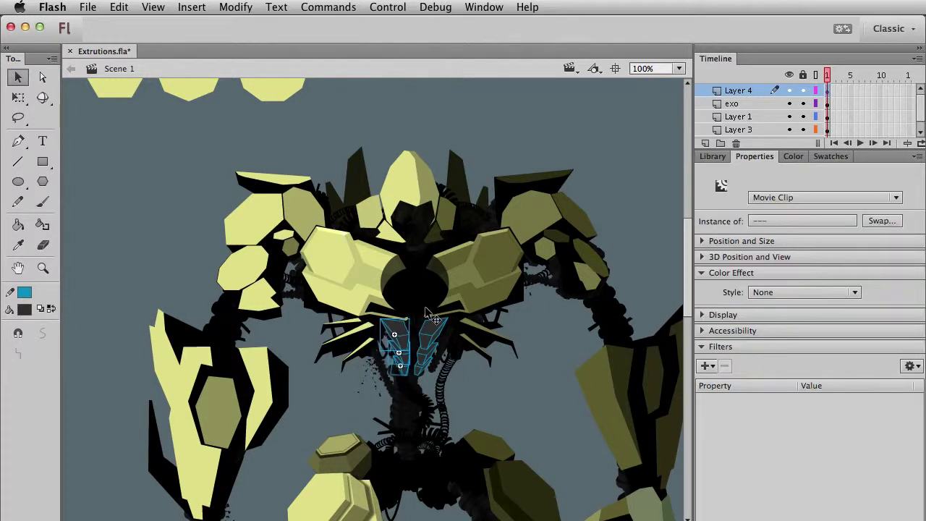
left_click(543, 364)
left_click_drag(453, 413, 355, 272)
left_click(561, 385)
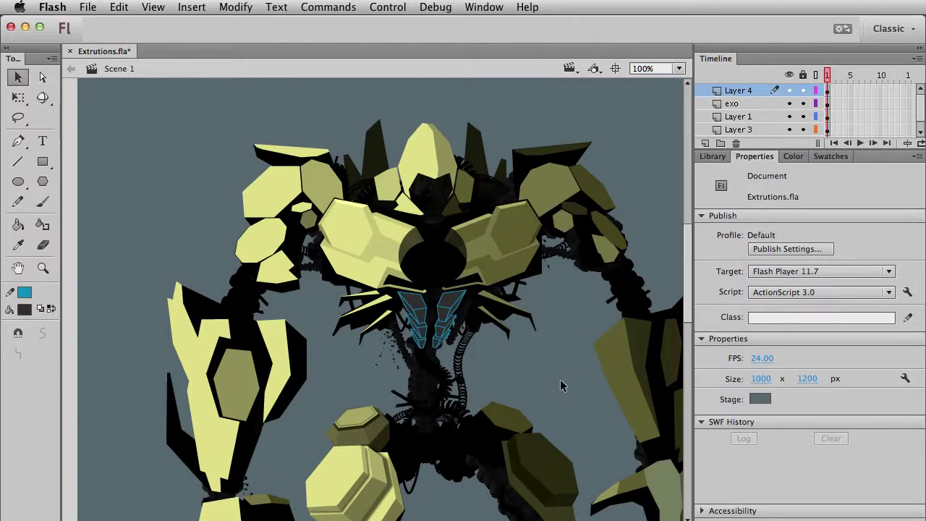
Open the block symbol for editing and fill its upper face with light yellow-green
left_click(503, 368)
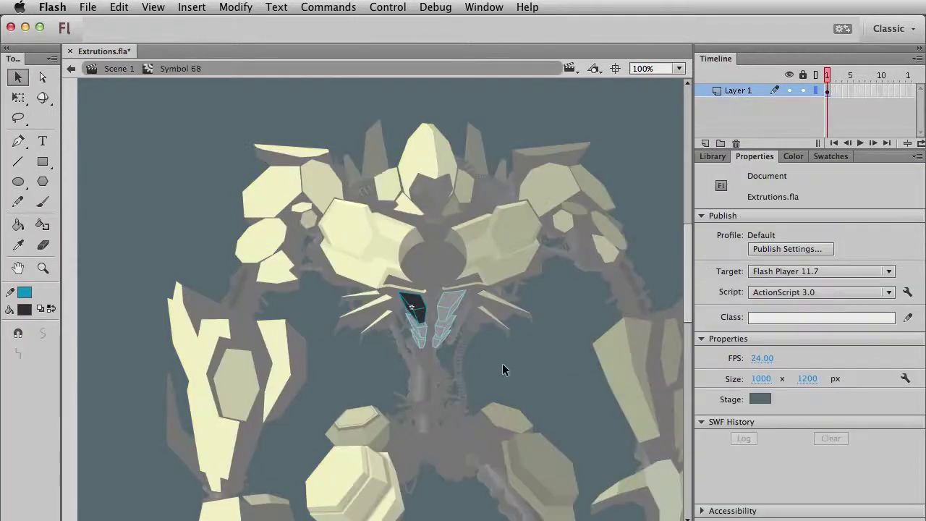
left_click(18, 225)
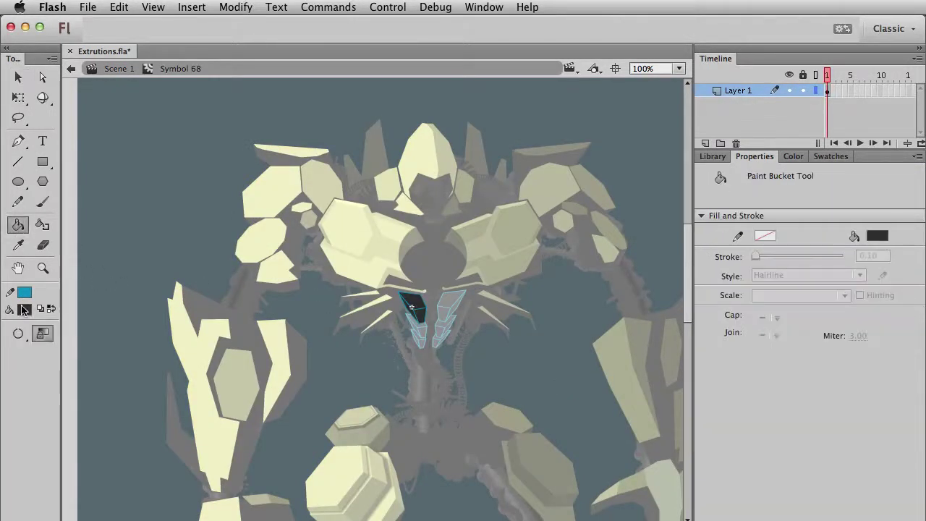
left_click(26, 311)
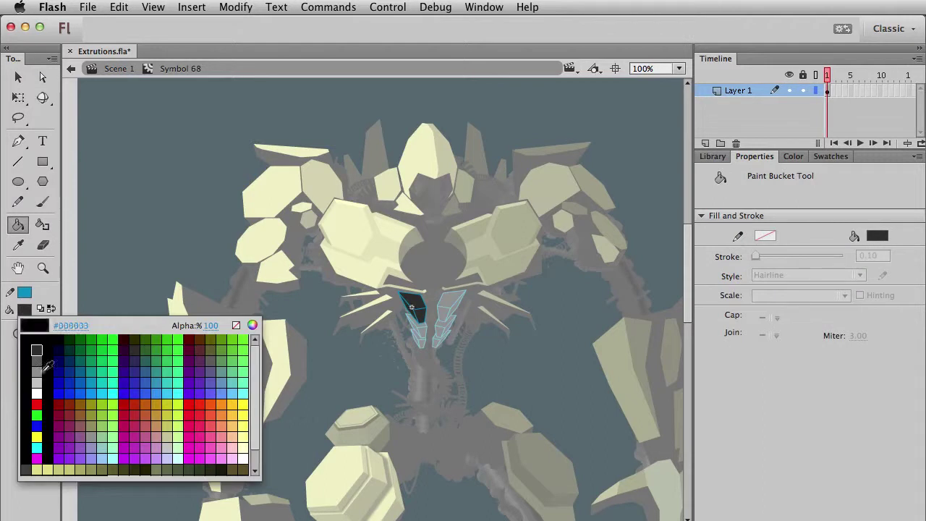
left_click(58, 464)
left_click(416, 306)
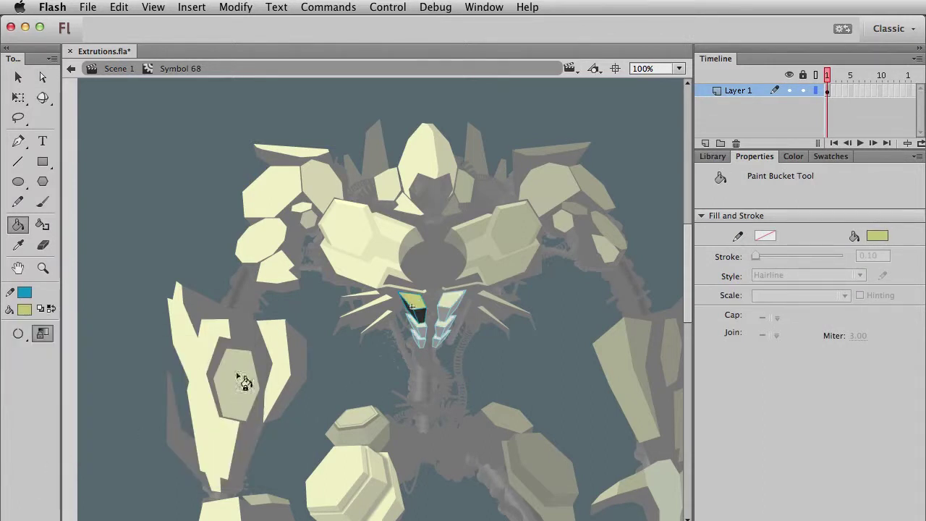
Fill the block's lower face with medium olive and its narrow side face with darker olive, and return to the scene
left_click(25, 313)
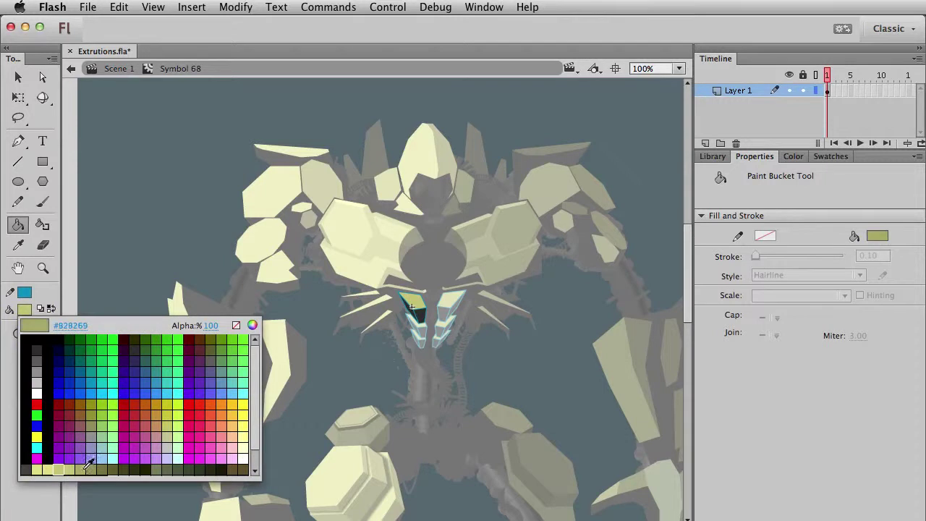
left_click(92, 462)
left_click(419, 318)
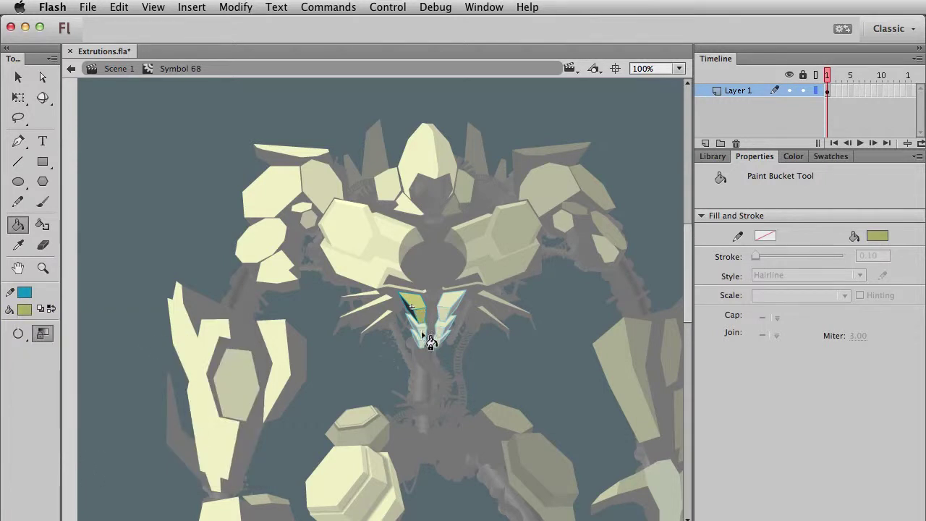
left_click(25, 310)
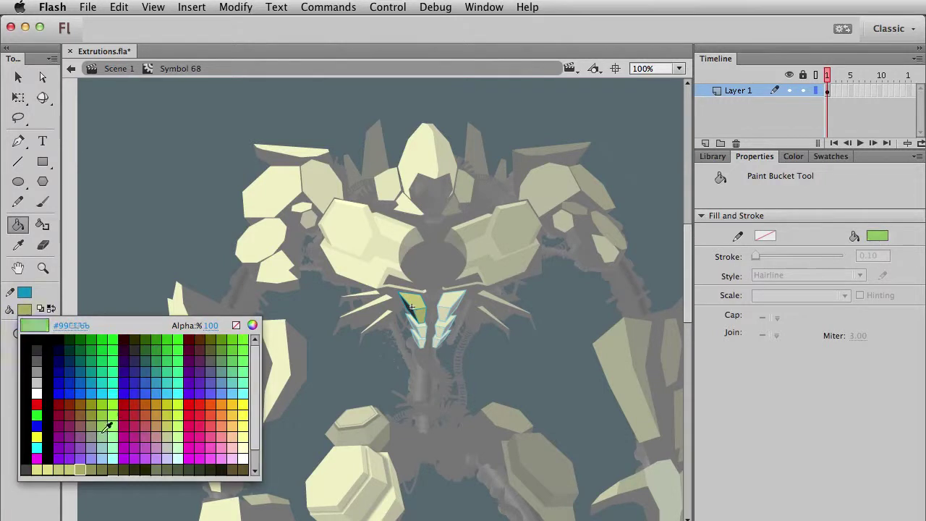
left_click(92, 462)
left_click(411, 309)
key("v")
double_click(492, 325)
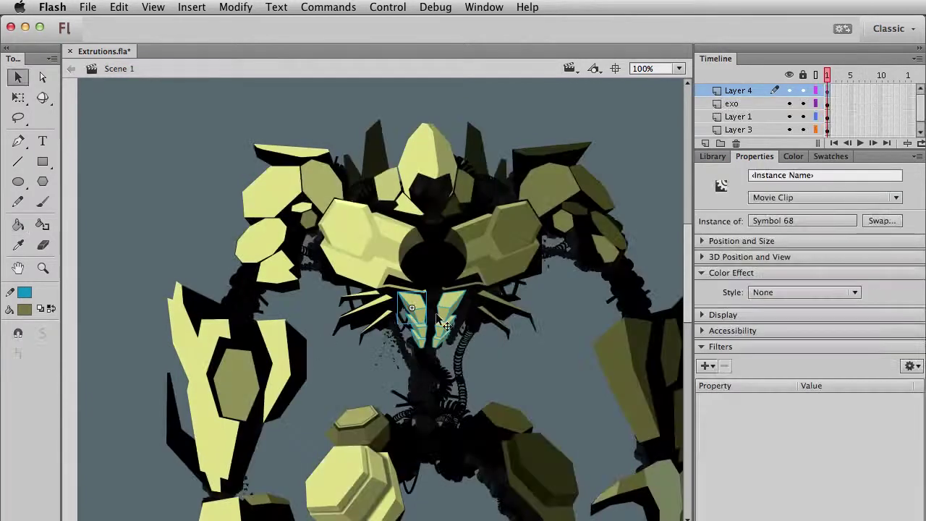
Delete the blue outlines inside the block symbol and return to the scene
double_click(464, 315)
left_click(454, 314)
left_click(490, 341)
double_click(493, 351)
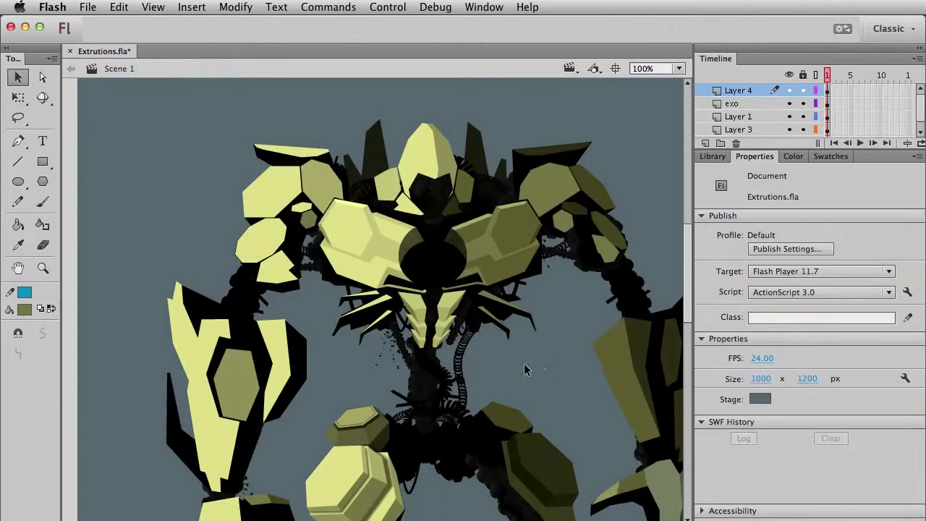
Recolour the lower face inside the block symbol to dark olive and return to the scene
double_click(423, 320)
left_click(425, 317)
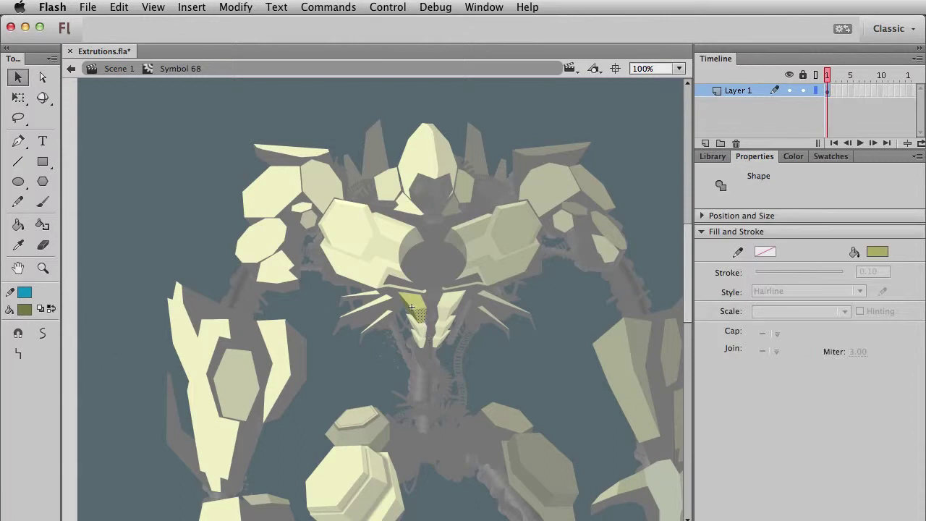
left_click(24, 309)
left_click(118, 464)
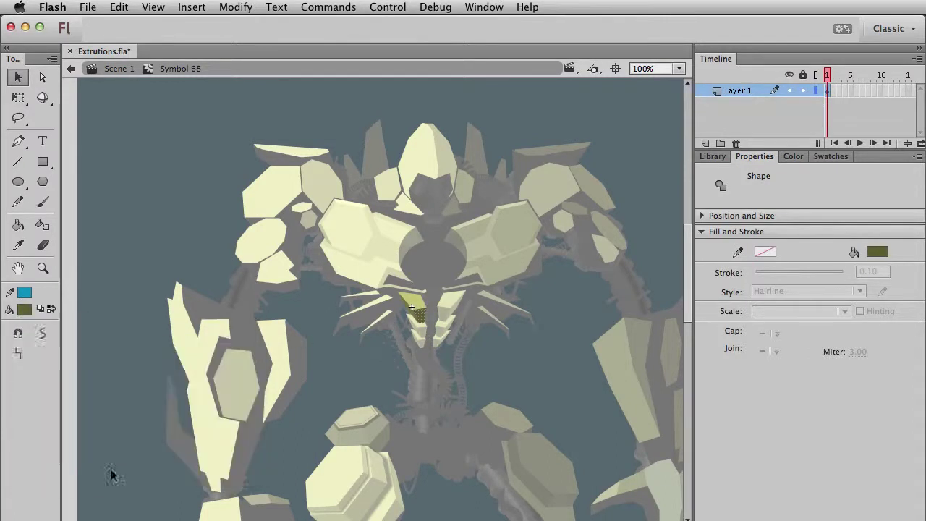
double_click(500, 349)
left_click(449, 307)
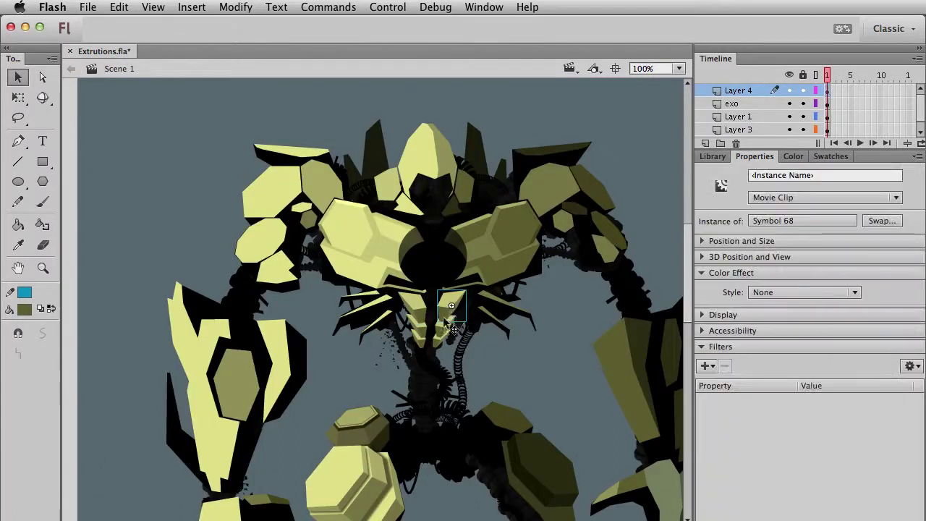
key("super+d")
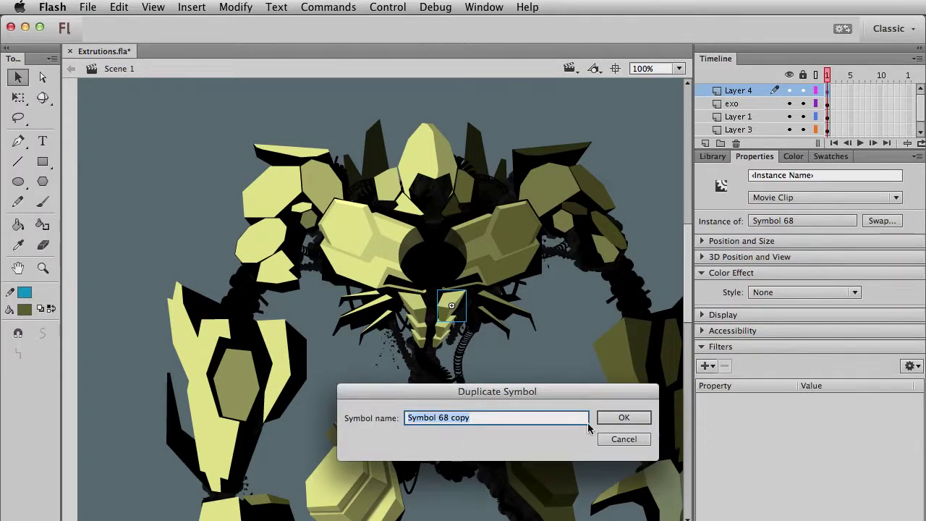
left_click(612, 441)
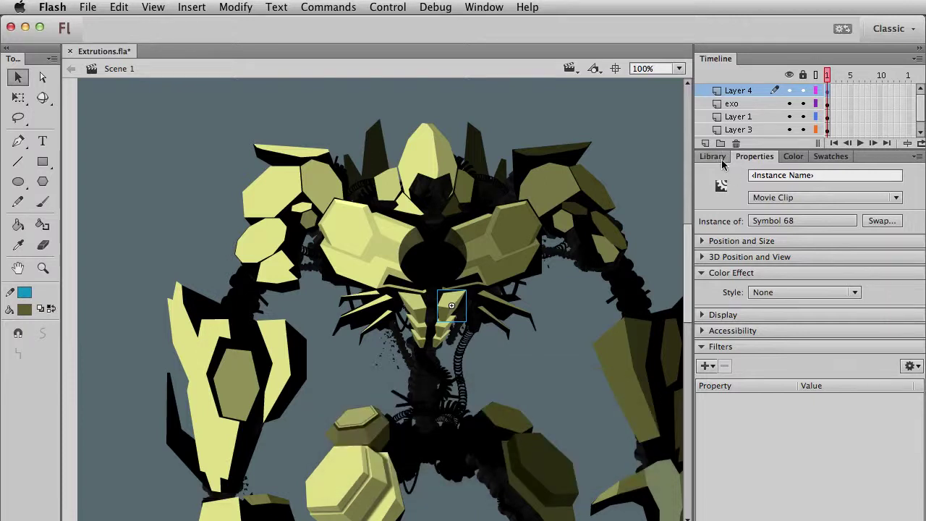
Rename Symbol 68 in the library to "abs thing"
left_click(717, 159)
scroll(759, 330, "down", 20)
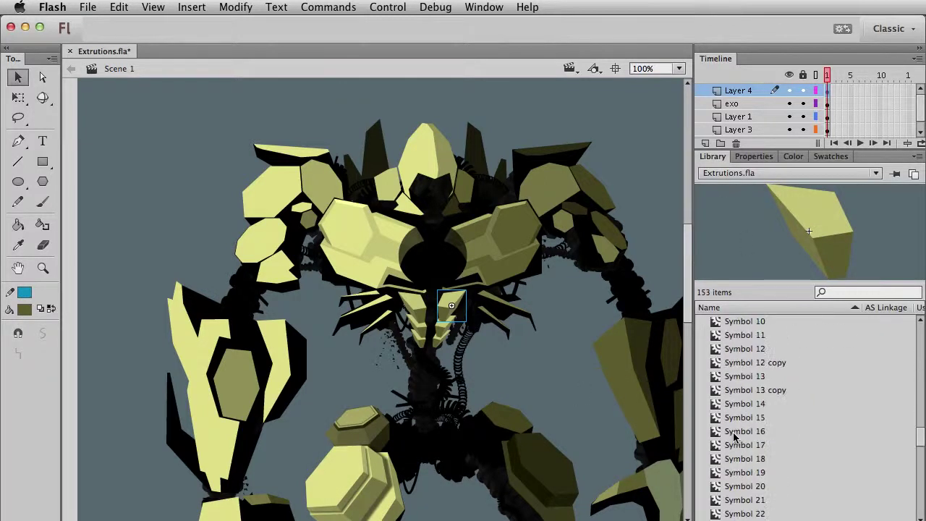
scroll(736, 437, "down", 5)
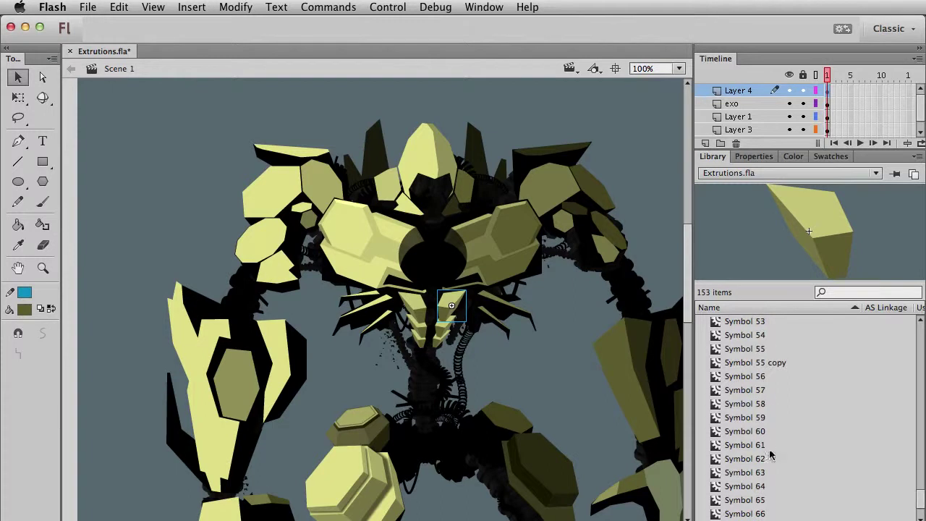
scroll(761, 492, "down", 1)
scroll(761, 514, "down", 2)
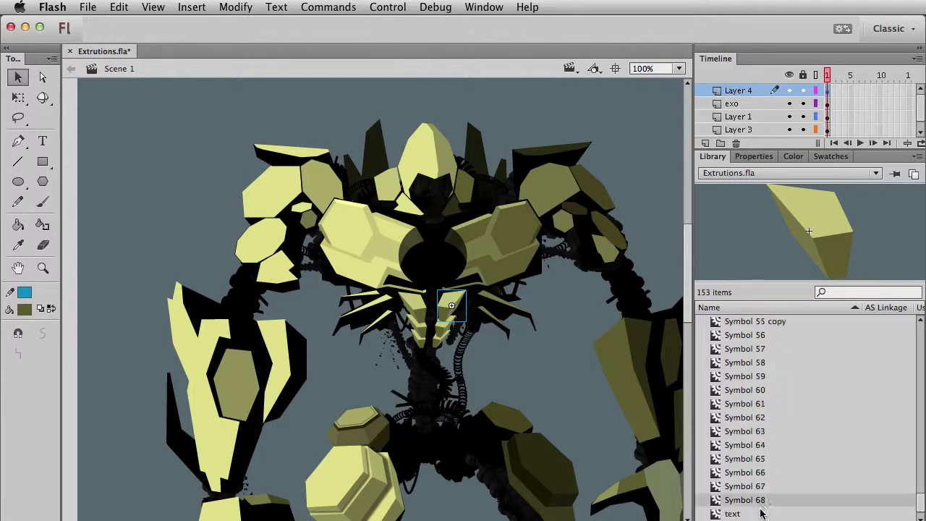
double_click(765, 501)
type("abs thin")
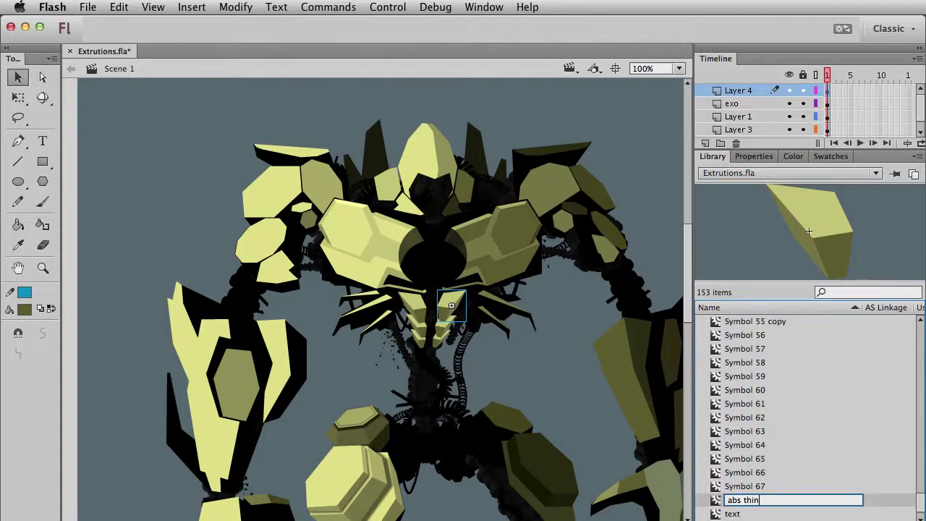
type("g")
key("Return")
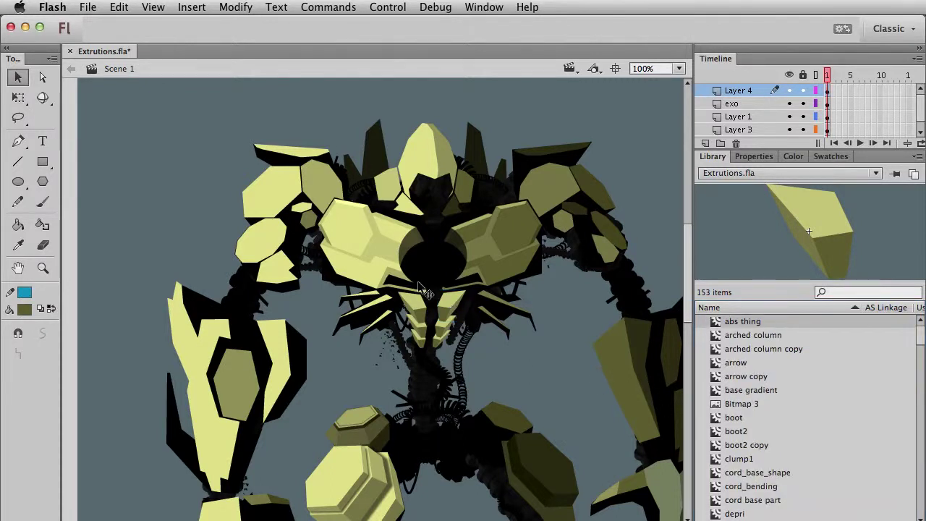
Duplicate the top dark-side block's symbol under the name "abs thing2"
left_click(448, 307)
key("super+d")
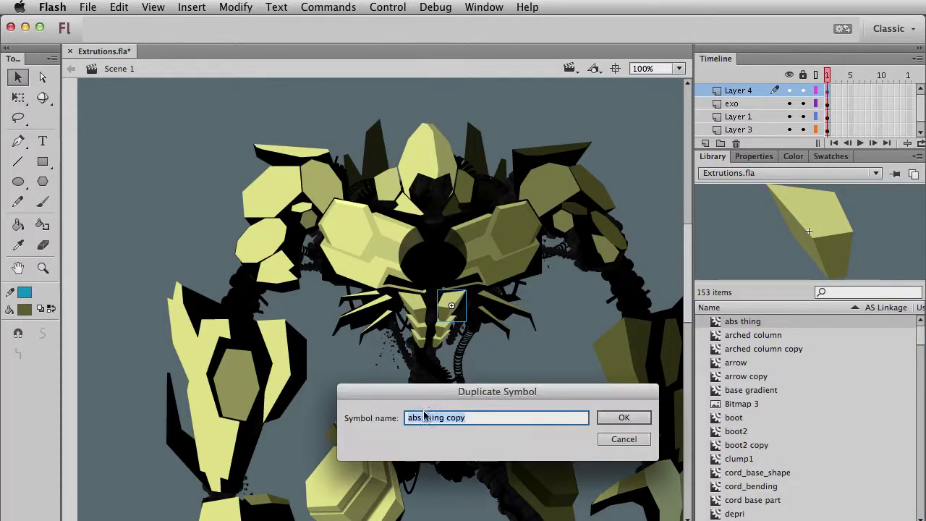
left_click_drag(442, 417, 467, 417)
type("2")
left_click(623, 418)
Swap the middle dark-side abdomen block to the symbol "abs thing2"
left_click(451, 337)
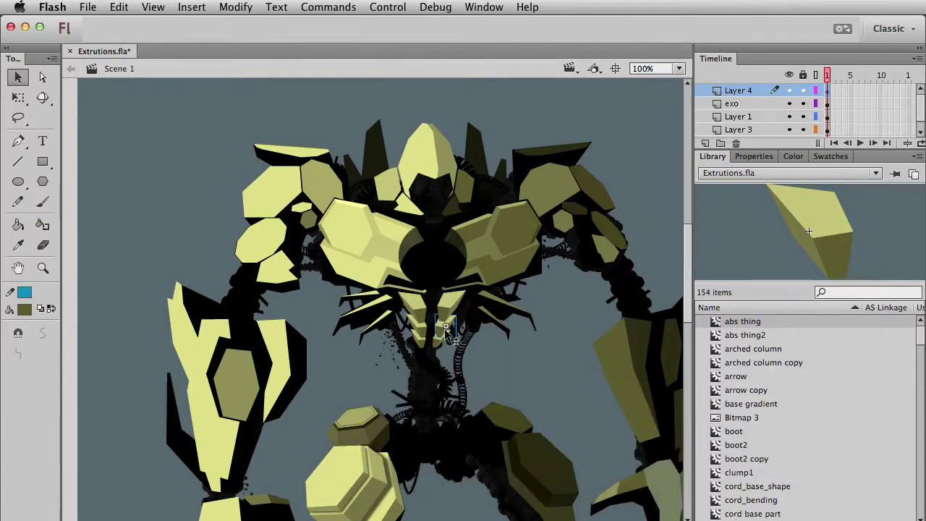
left_click(236, 7)
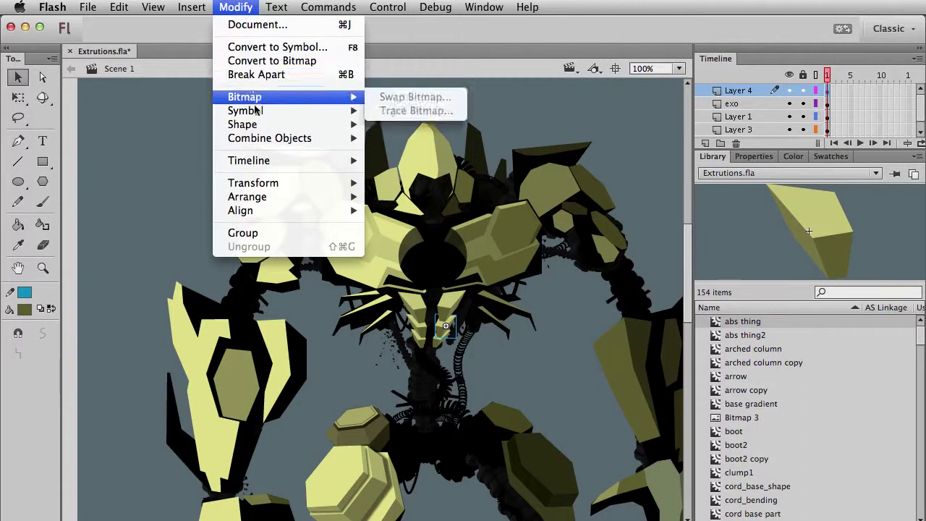
mouse_move(319, 111)
left_click(440, 110)
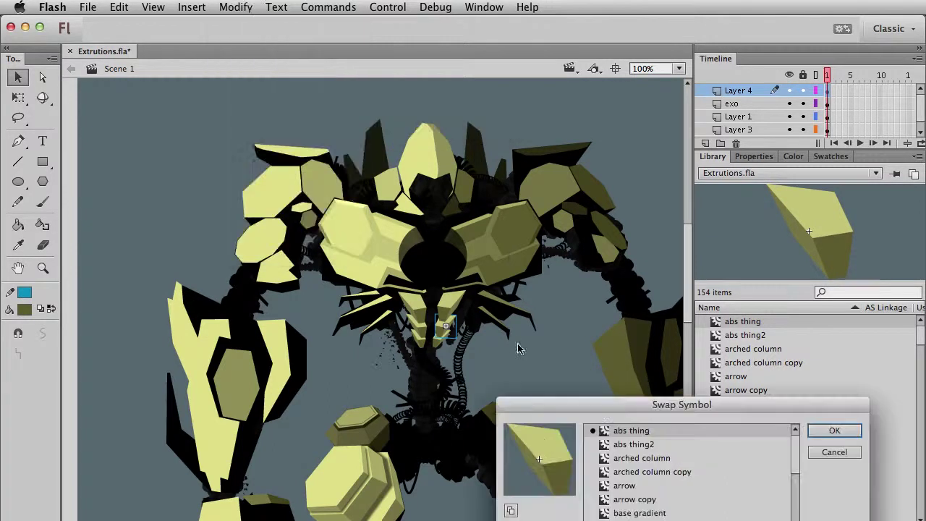
left_click_drag(656, 407, 638, 184)
scroll(624, 427, "down", 1)
scroll(619, 442, "up", 1)
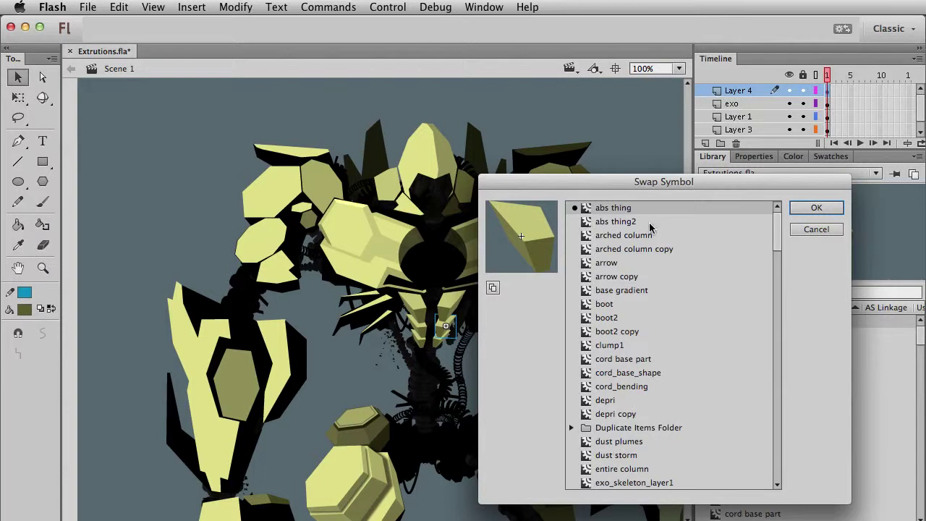
left_click(816, 208)
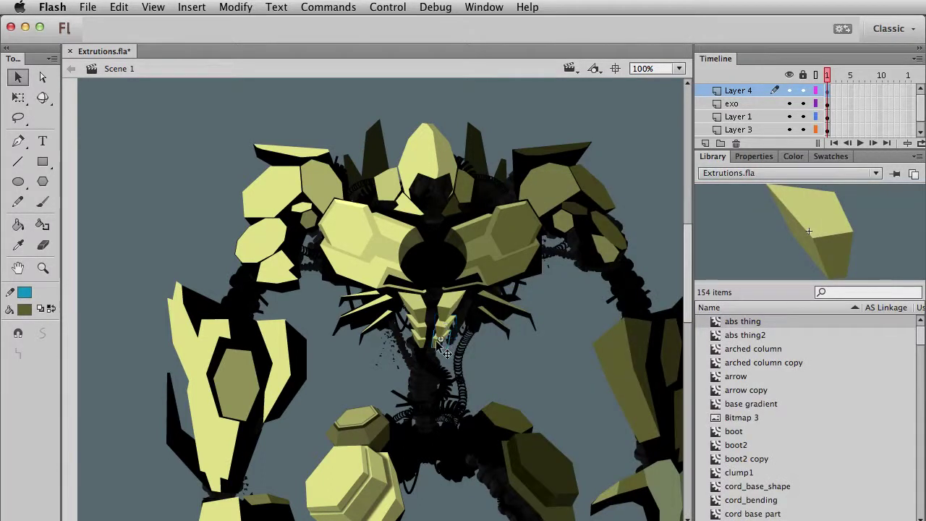
Swap the lowest dark-side abdomen block to the symbol "abs thing2"
key("super+shift+w")
left_click(650, 446)
left_click(834, 430)
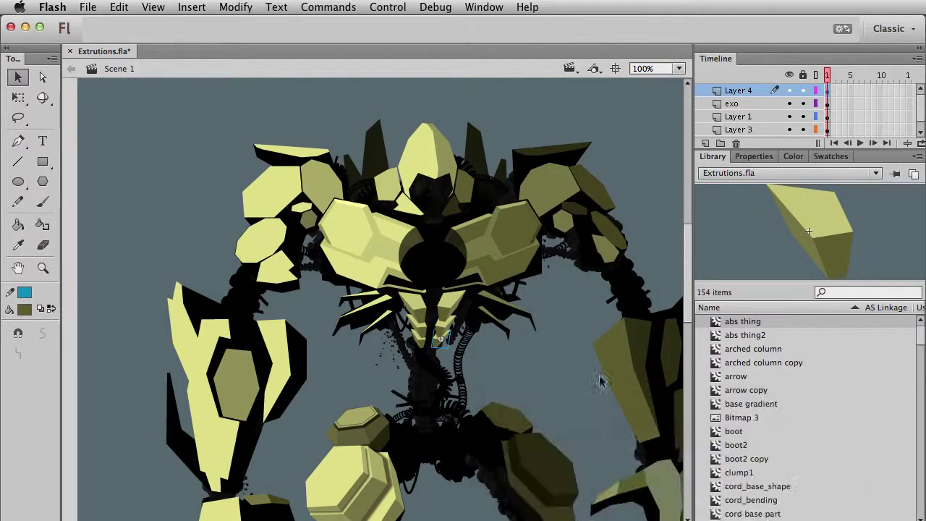
Open the "abs thing2" symbol from the scene and fill the block's outer side face with very dark olive
double_click(455, 320)
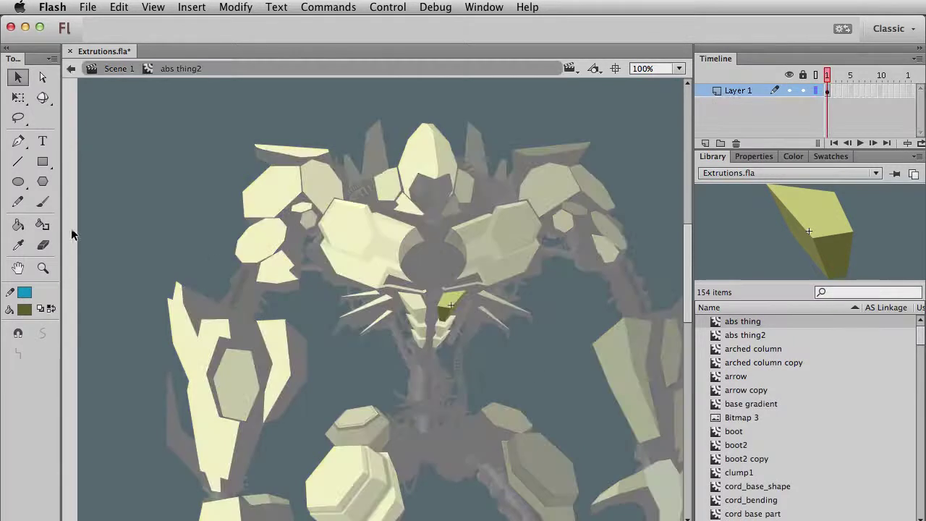
left_click(18, 225)
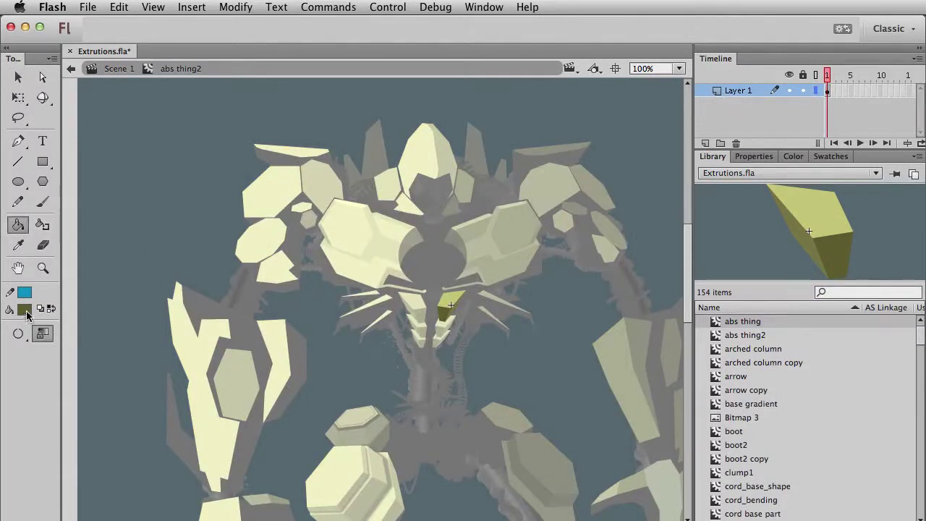
left_click(31, 313)
left_click(214, 450)
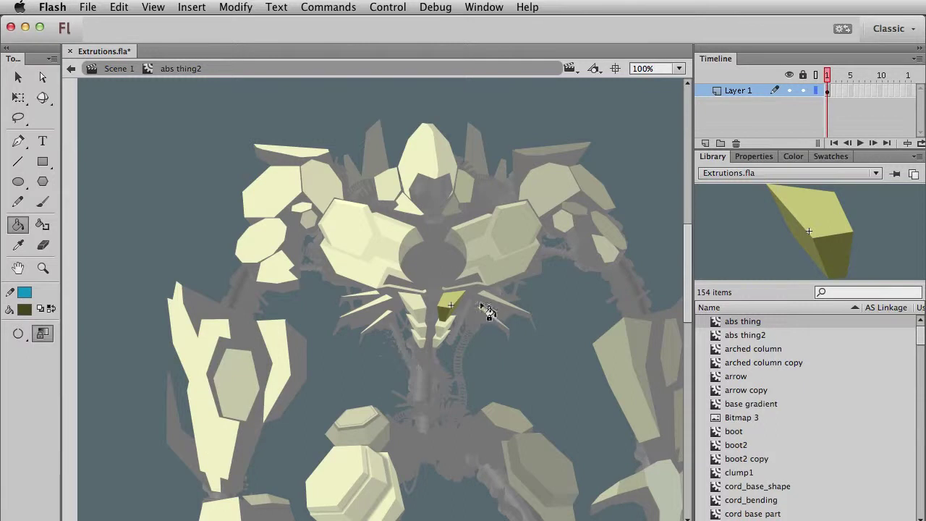
left_click(454, 309)
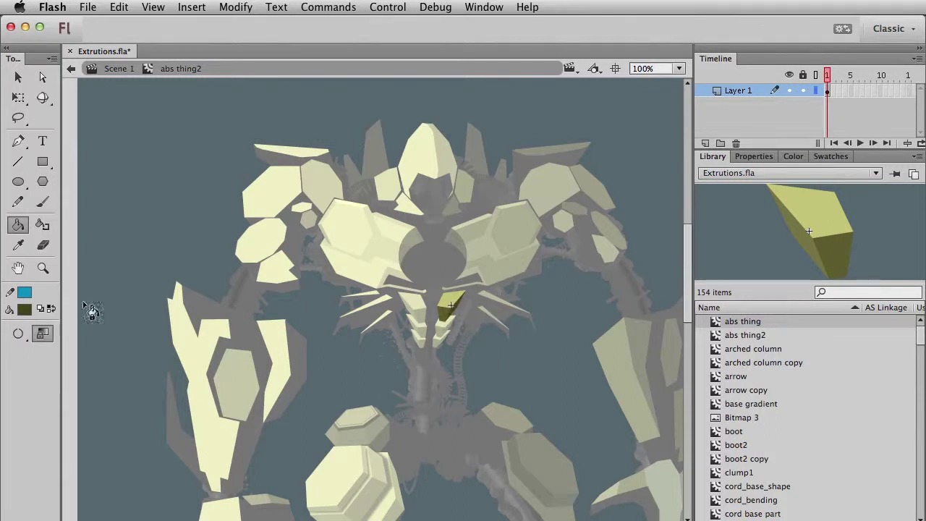
Fill the block's large upper face inside "abs thing2" with medium olive and return to the scene
left_click(24, 310)
left_click(98, 462)
left_click(463, 304)
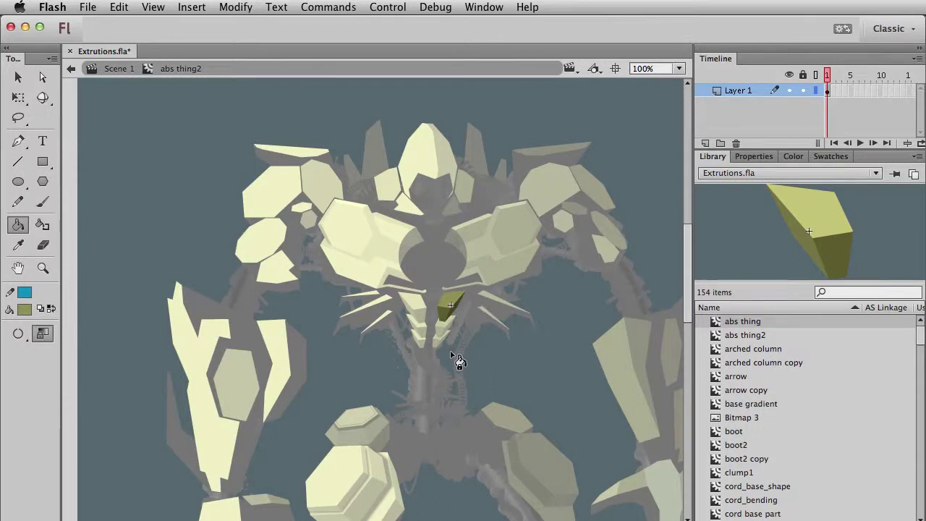
key("v")
double_click(453, 362)
left_click(446, 304)
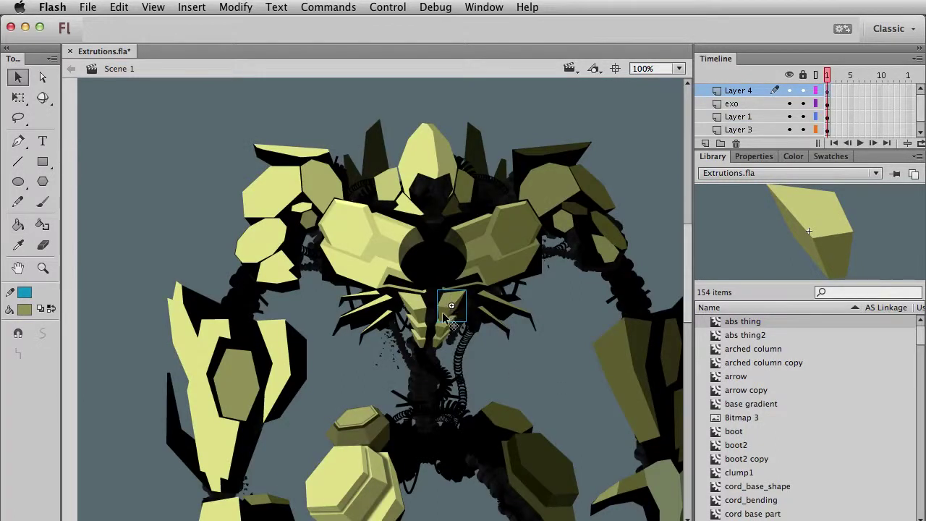
Reopen "abs thing2" and pull the block's inner corner between its upper and lower faces slightly down
double_click(446, 319)
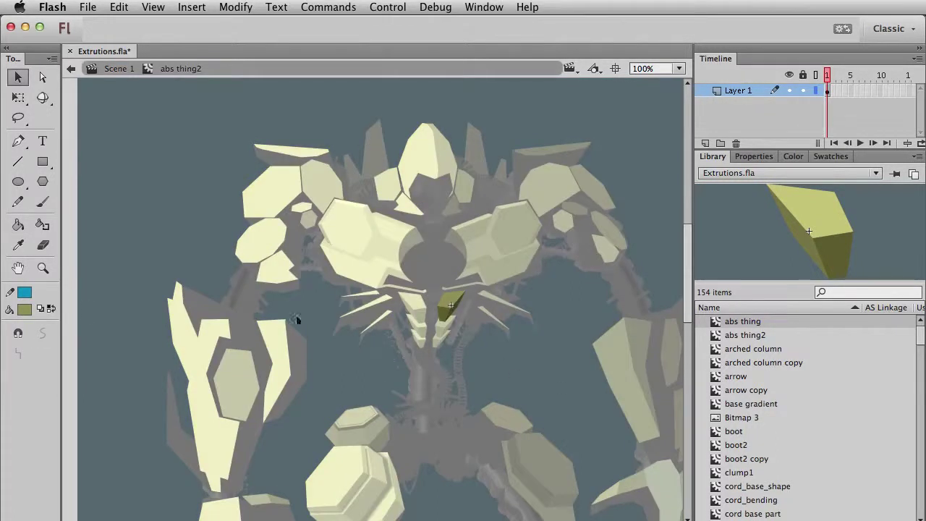
left_click(42, 267)
left_click_drag(353, 254, 558, 376)
key("v")
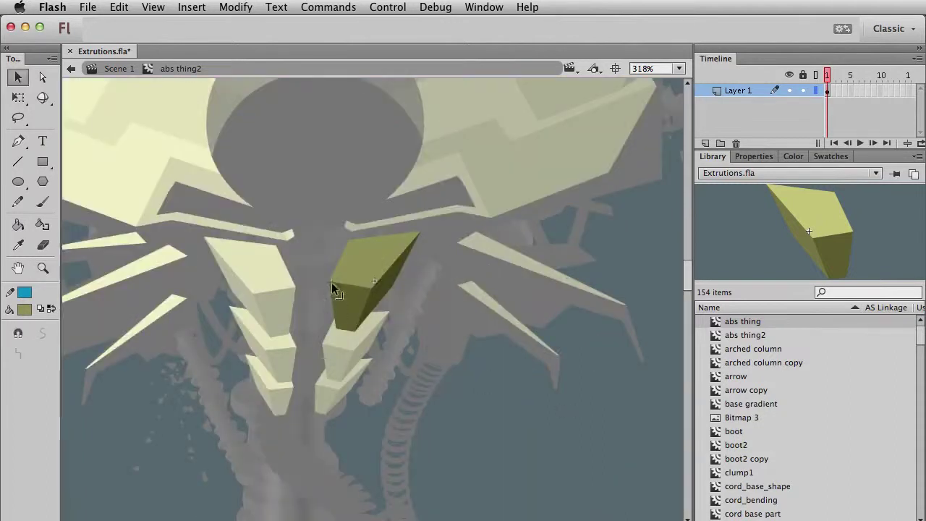
left_click_drag(331, 290, 332, 296)
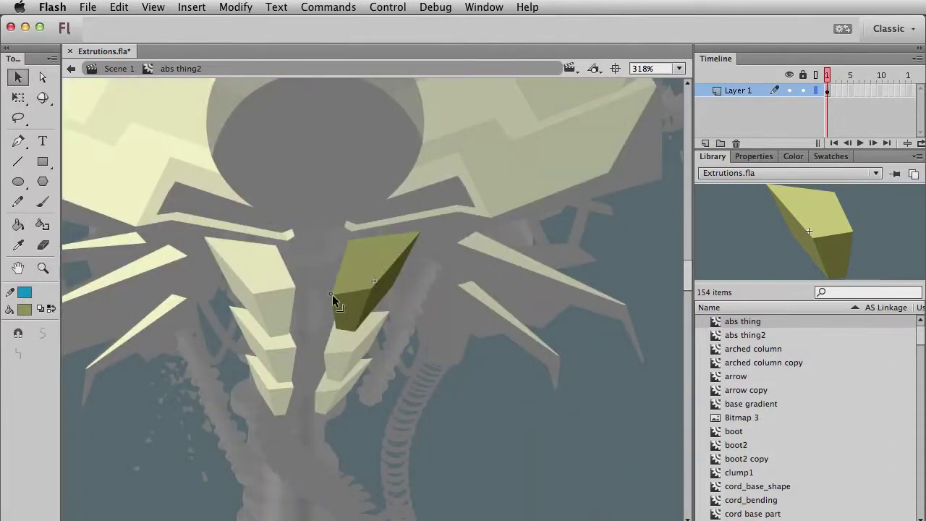
Pull the matching inner corner down inside the light-side symbol "abs thing" and return to the scene
double_click(274, 278)
double_click(291, 288)
left_click_drag(294, 288, 291, 299)
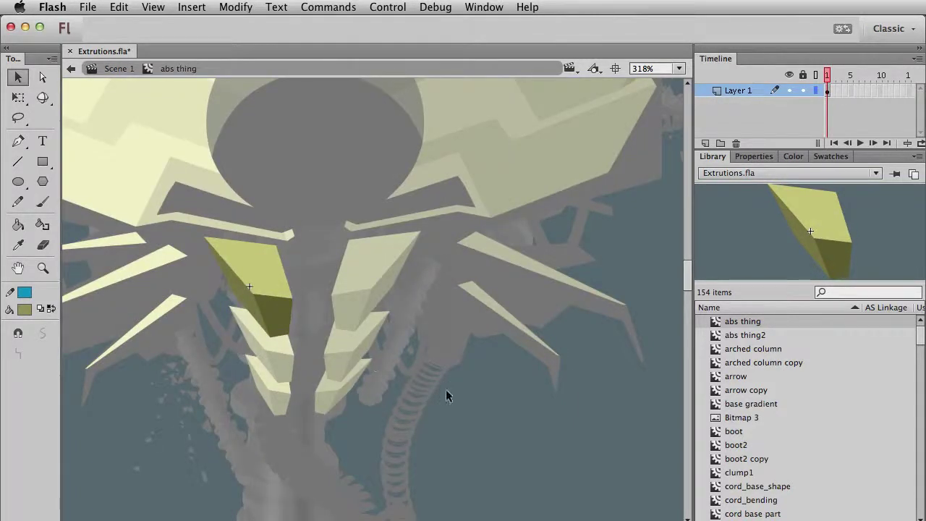
double_click(507, 440)
left_click(507, 439)
Stretch the lower inner corner of the block in "abs thing2" down and inward, then return to the scene
left_click_drag(415, 327, 457, 336)
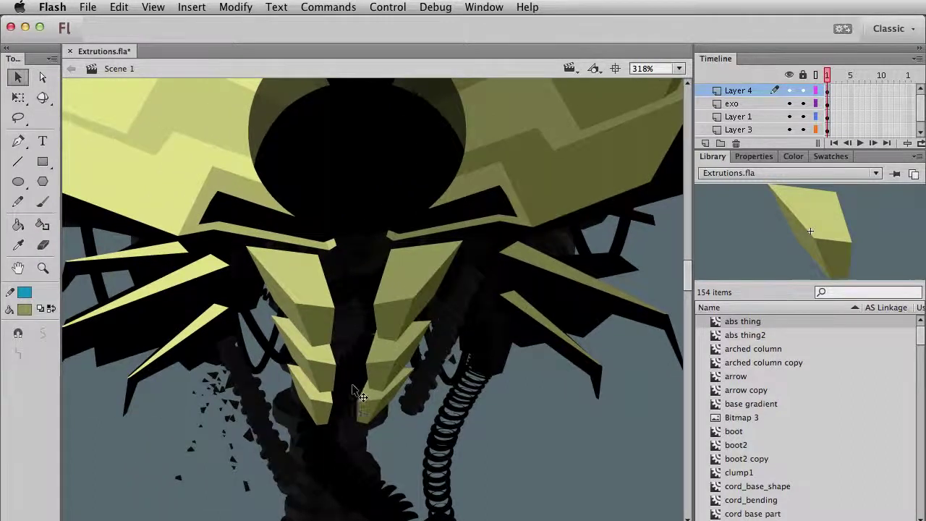
double_click(380, 382)
left_click_drag(372, 388, 363, 392)
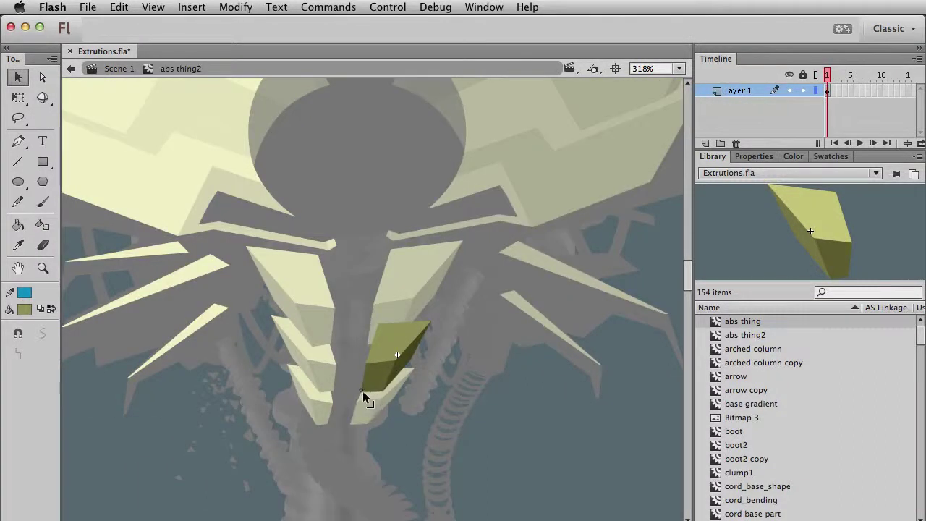
double_click(477, 412)
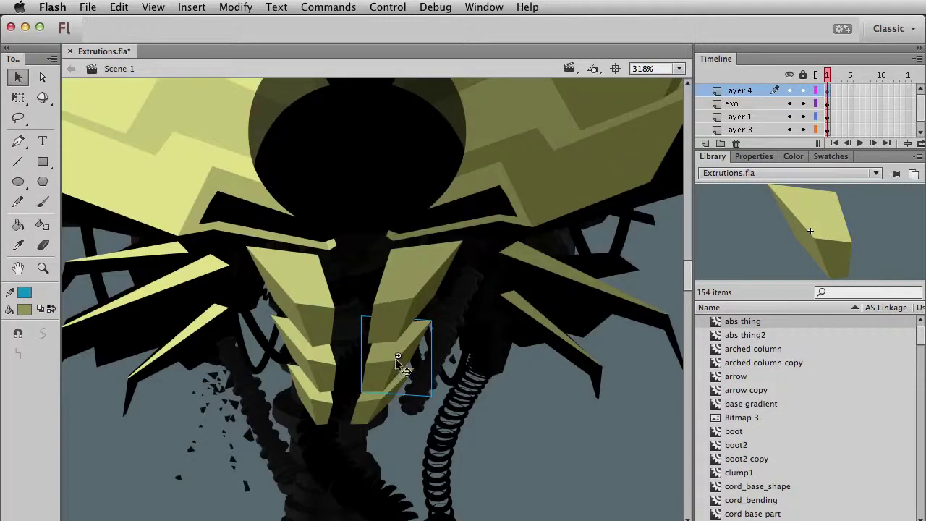
Nudge the middle and lowest dark-side blocks slightly toward the abdomen's centre line
key("Left")
key("Left")
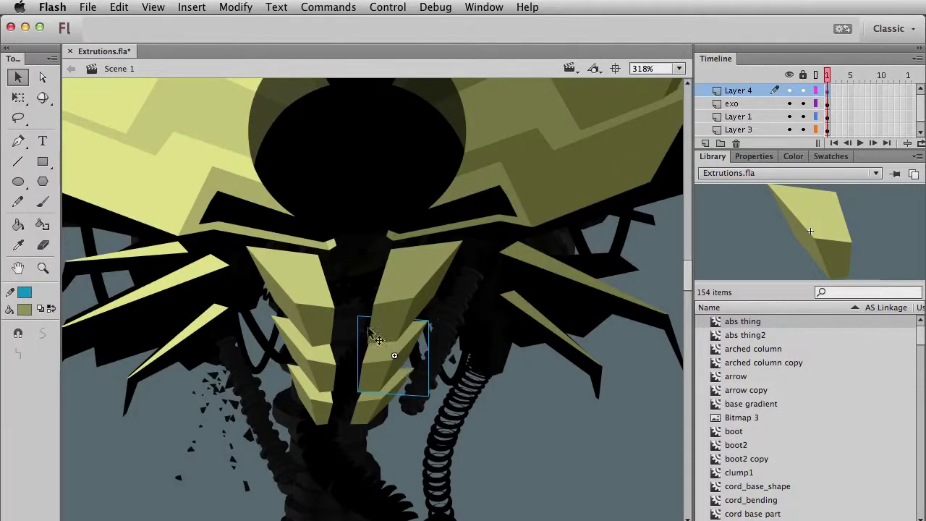
left_click(363, 412)
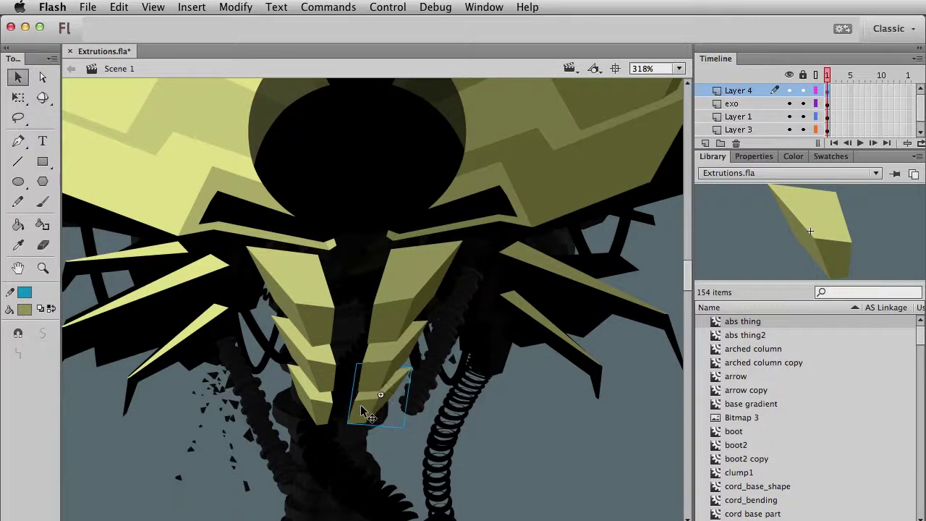
Extend the lower inner corner of the block in "abs thing" downward and return to the scene at 100% zoom
double_click(320, 325)
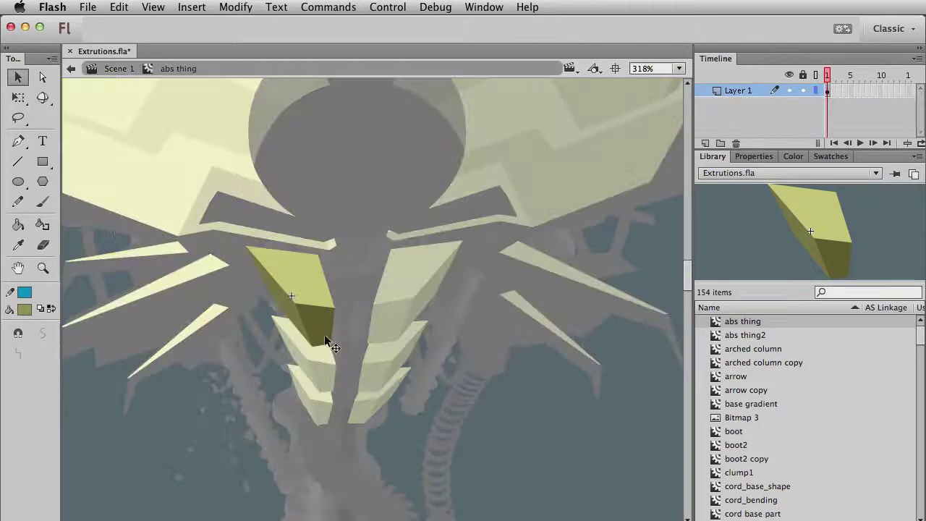
left_click_drag(329, 346, 331, 353)
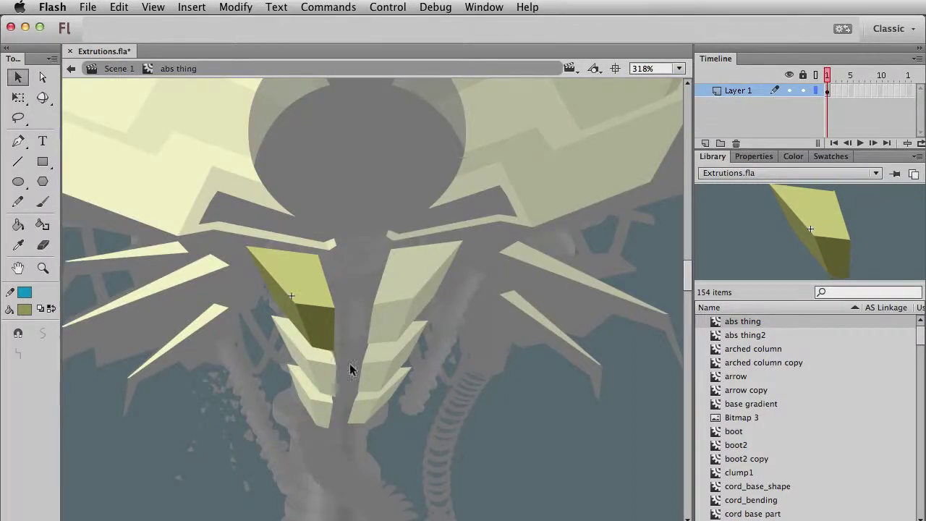
key("super+e")
left_click(519, 443)
key("super+1")
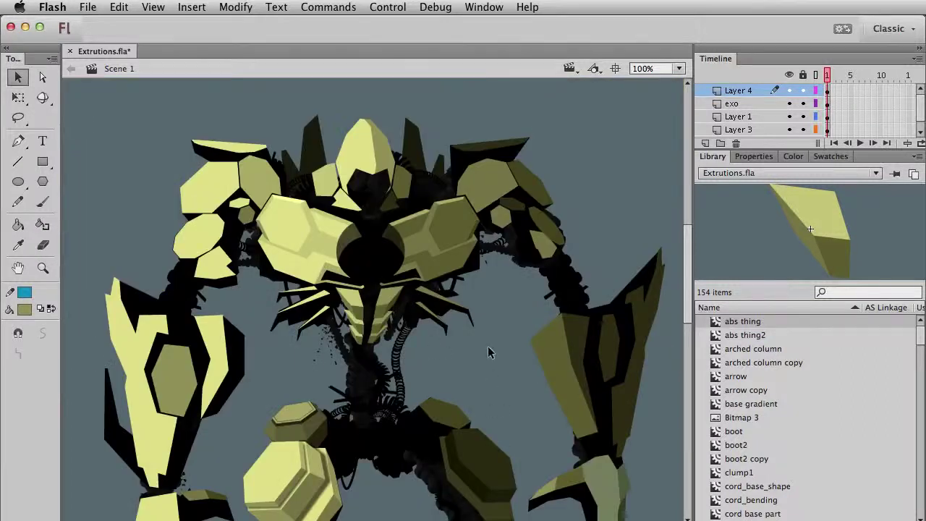
Select all six abdomen blocks, skew them slightly to level both columns, and shift them a little left
left_click_drag(433, 362, 320, 278)
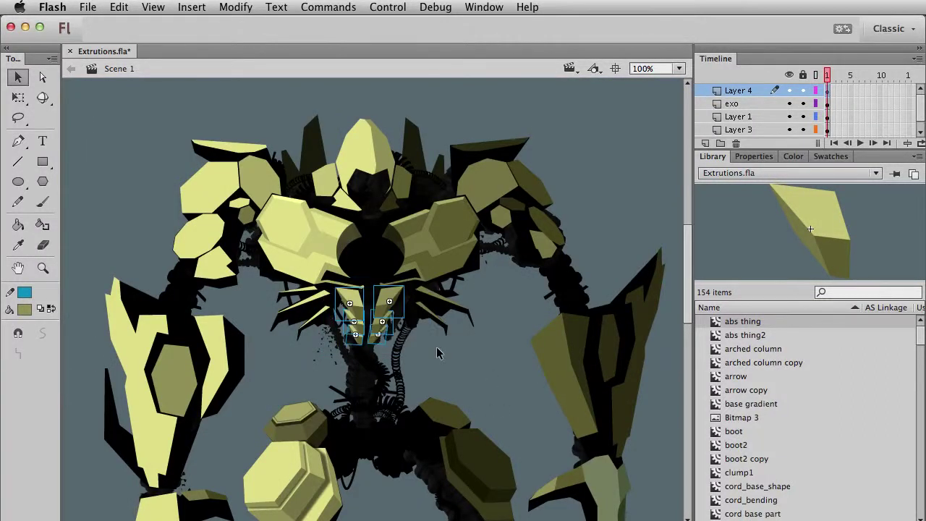
key("q")
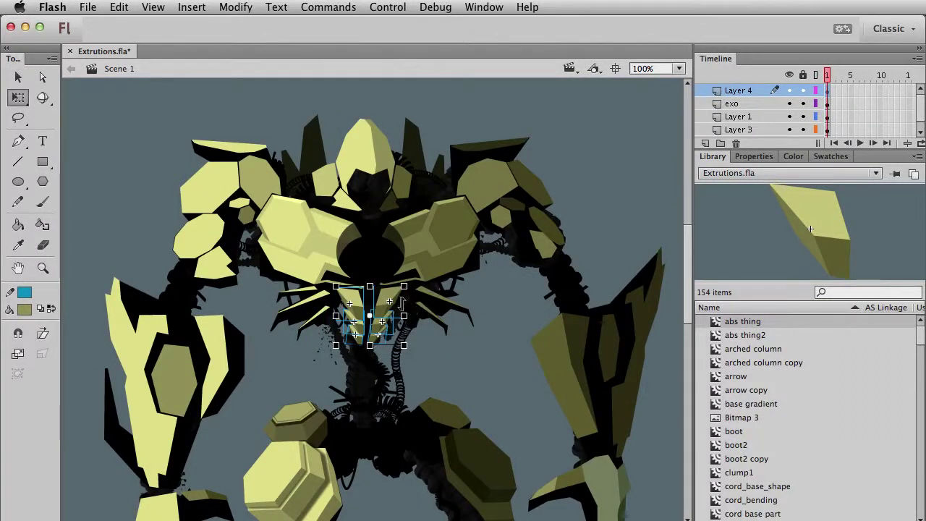
key("v")
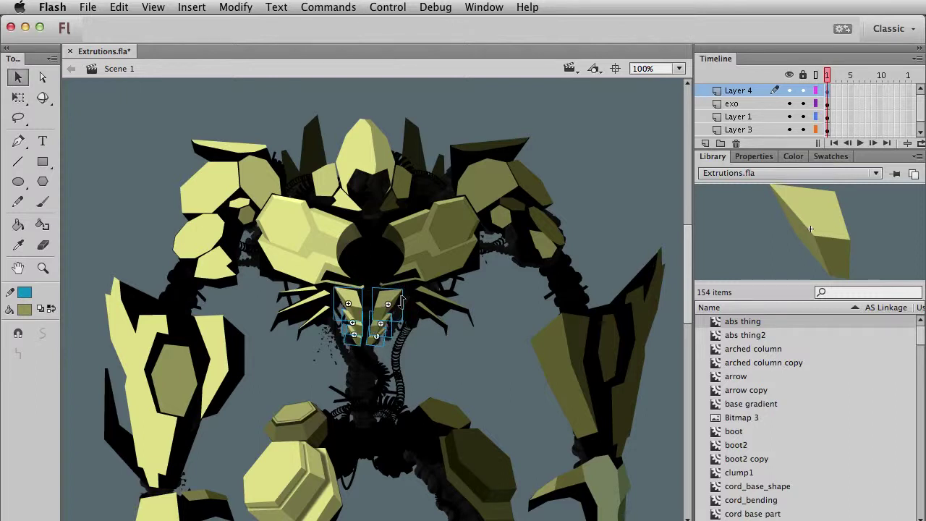
key("q")
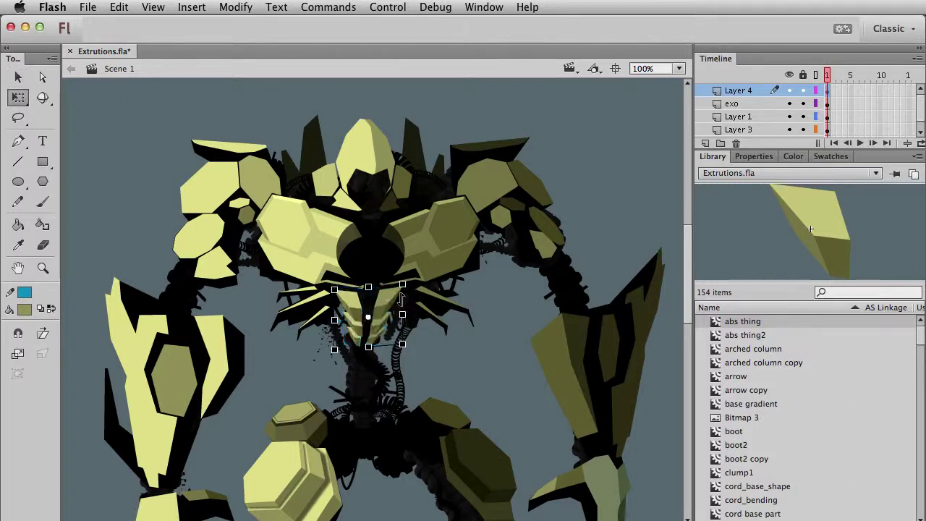
key("v")
left_click(450, 370)
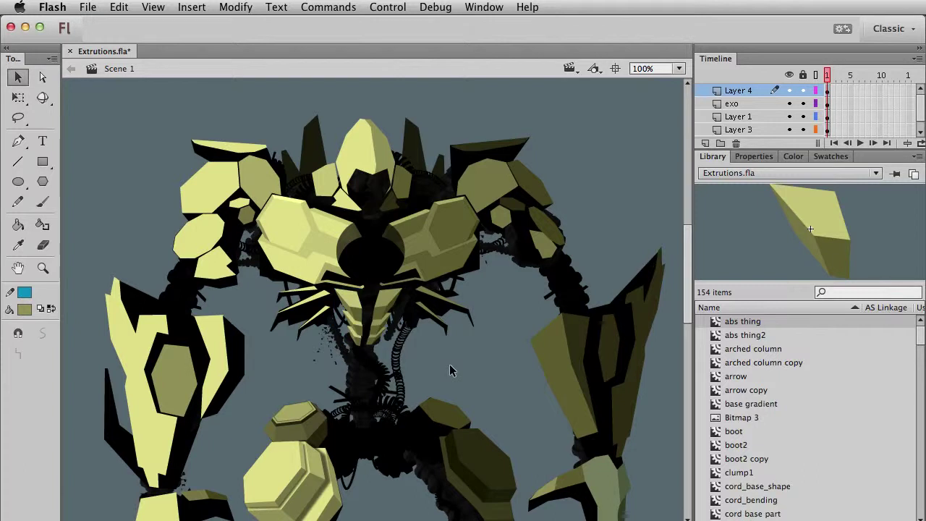
Duplicate the six abdomen blocks in place and move the copies upward
key("super+z")
key("super+z")
key("super+z")
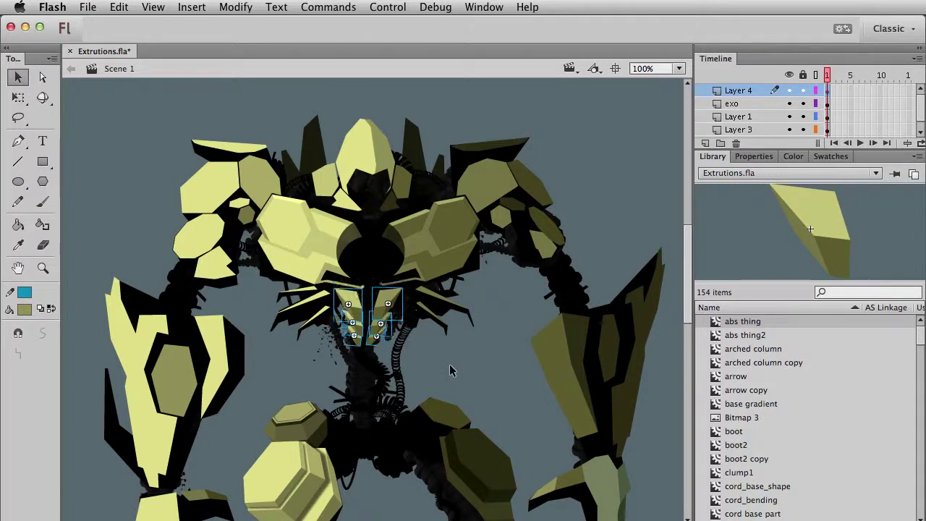
key("super+z")
key("super+z")
key("super+z")
key("super+z")
key("super+z")
key("super+z")
key("super+z")
key("super+z")
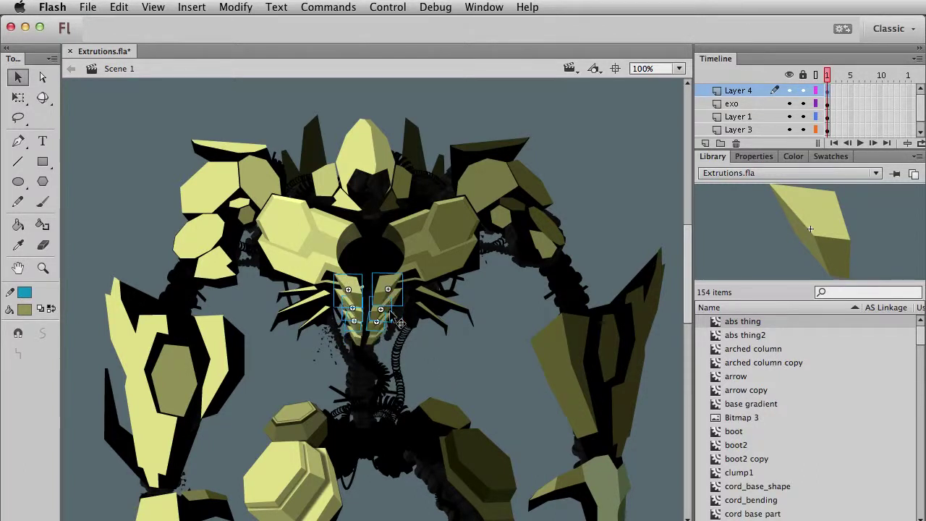
Flip the copied blocks vertically and position them over the dark chest opening
key("super+z")
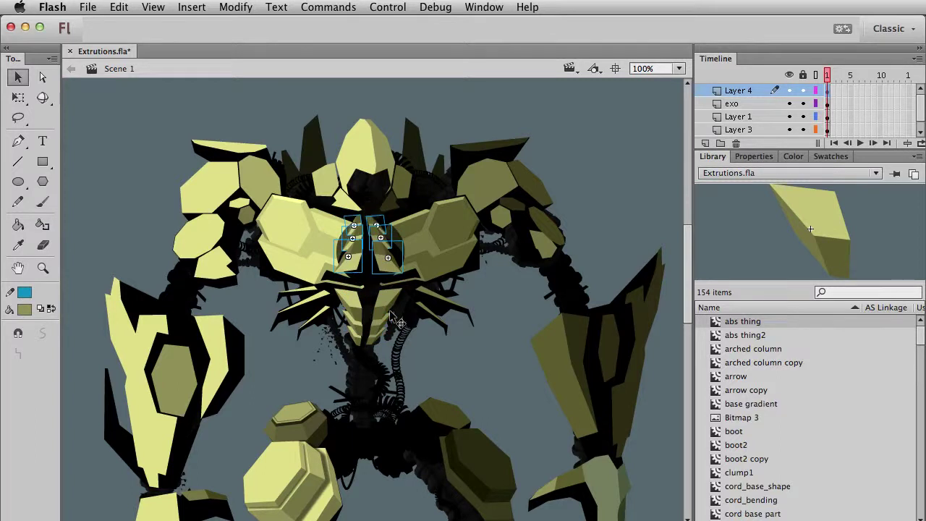
key("super+z")
key("super+z")
key("super+z")
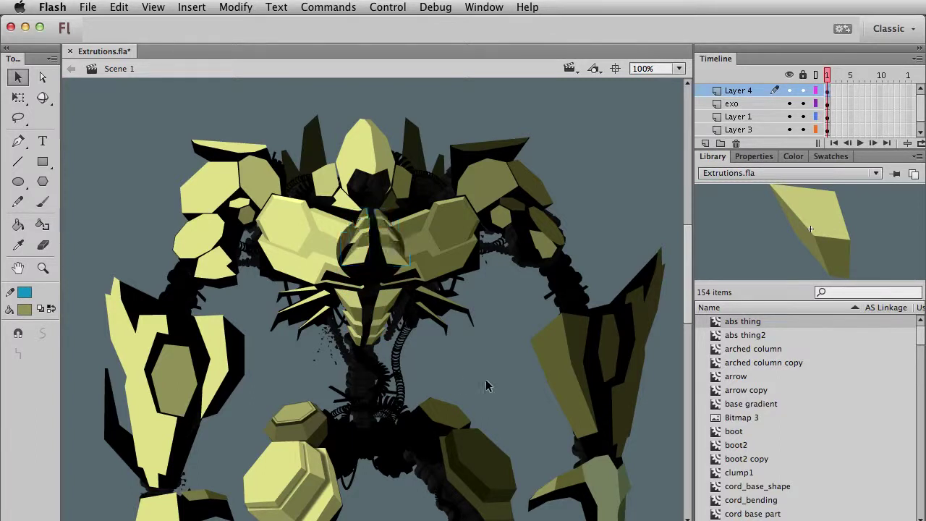
Squash the flipped block copies vertically so they fit in the upper part of the chest opening
key("q")
key("super+z")
key("v")
key("super+z")
key("super+z")
key("super+z")
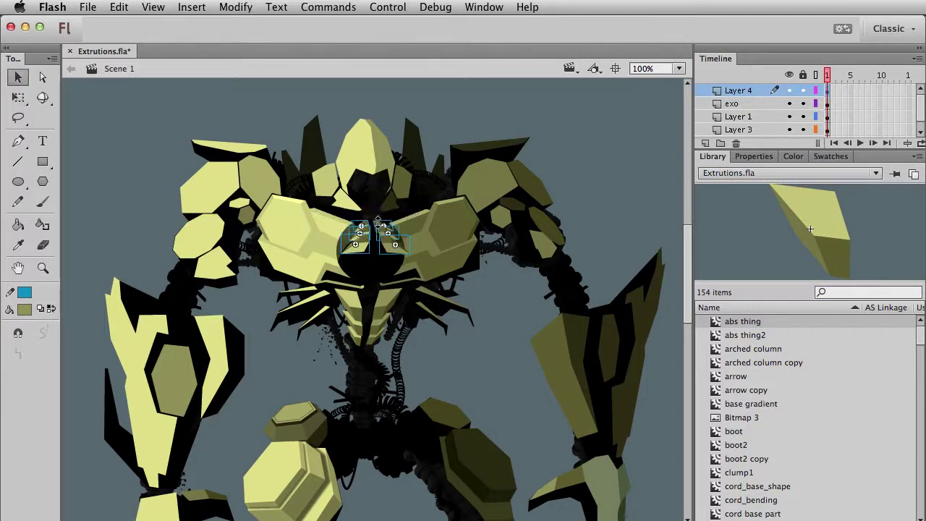
key("super+z")
key("super+z")
key("super+z")
key("super+z")
key("super+z")
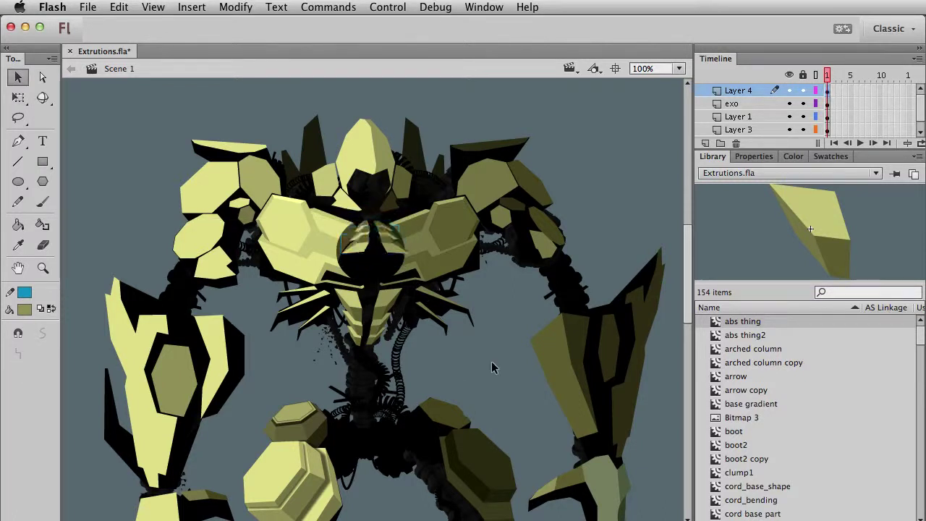
Undo the squash and repositioning of the flipped block copies, and enlarge the copies both horizontally and vertically over the lower chest opening
key("super+z")
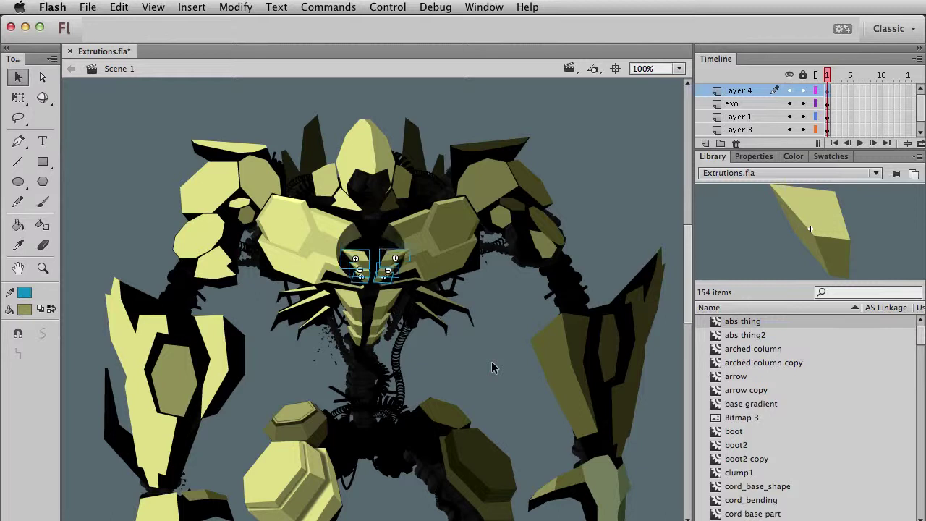
key("super+z")
key("q")
left_click_drag(409, 268, 432, 267)
left_click_drag(380, 247, 381, 237)
key("v")
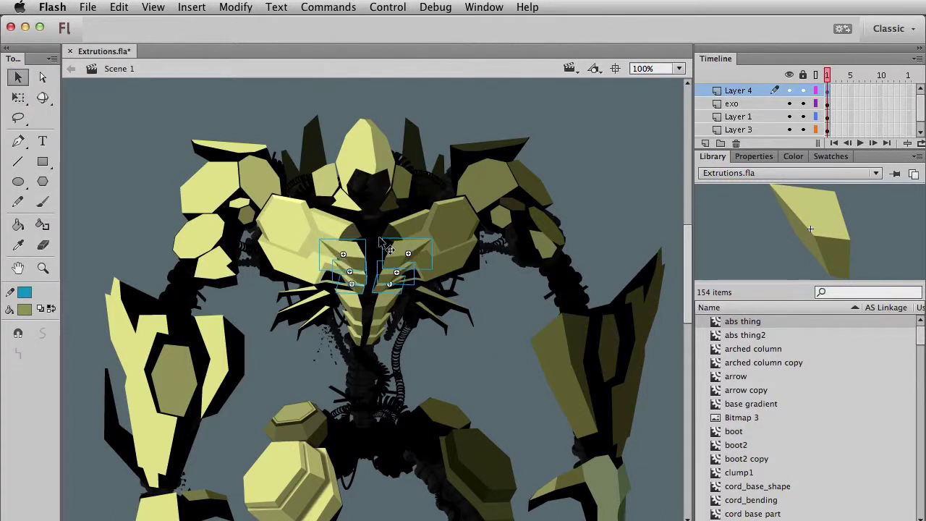
key("shift+Up")
key("shift+Up")
left_click(500, 362)
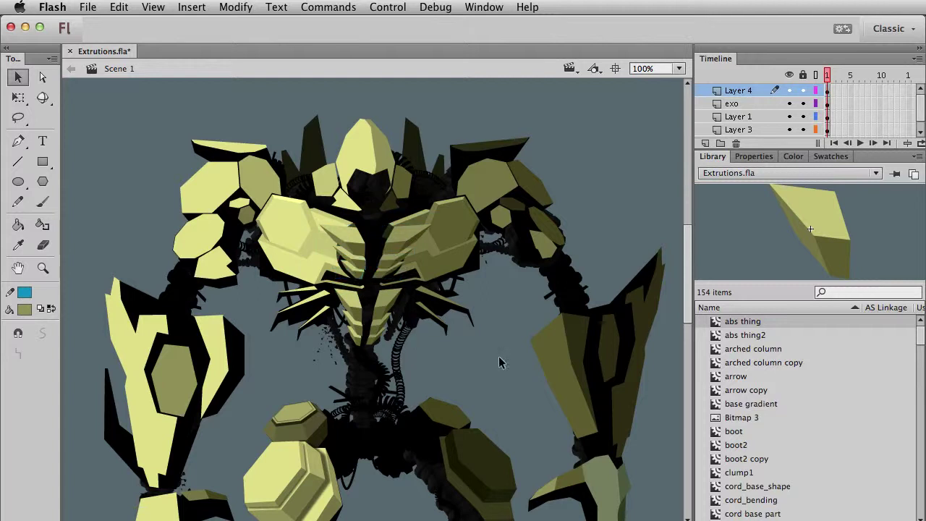
key("super+z")
key("super+z")
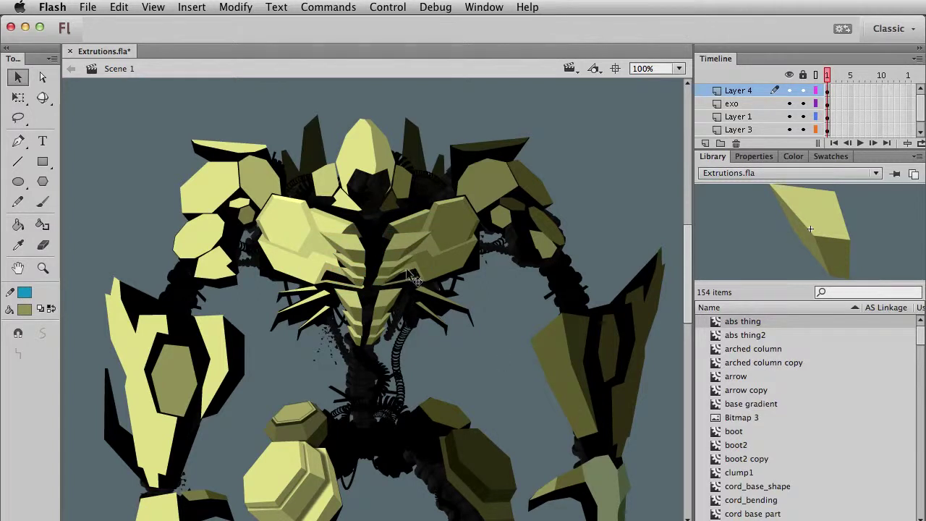
Delete the upper and middle block copies on both sides of the chest opening, keeping only the lowest light and dark pair
left_click(352, 234)
key("Delete")
left_click(352, 261)
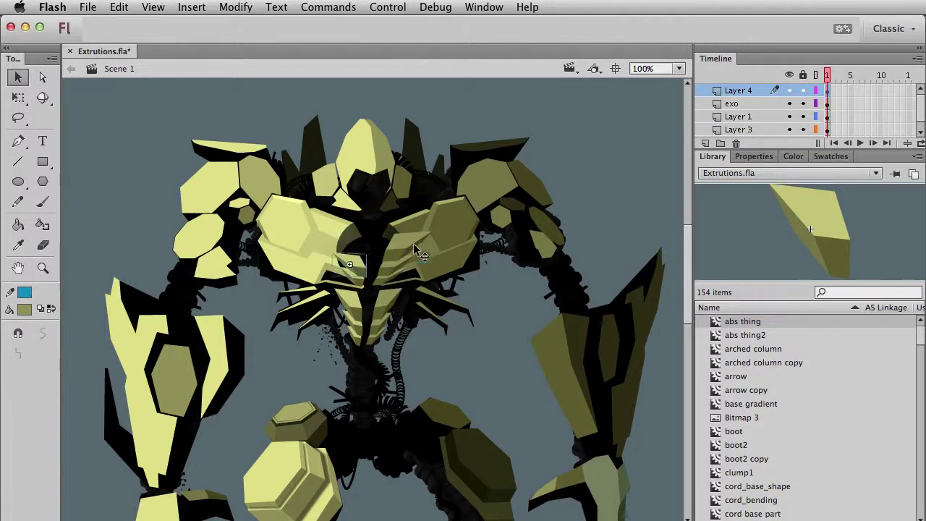
left_click(413, 243)
key("Delete")
left_click(407, 271)
key("Delete")
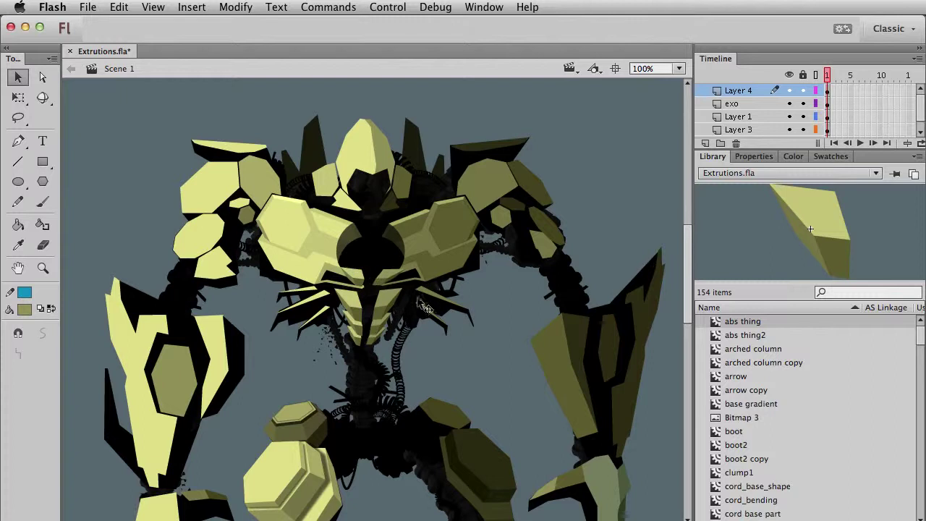
Select the remaining light and dark block copies and move them down over the topmost abdomen blocks
left_click_drag(343, 268, 441, 335)
key("Down")
key("Down")
key("Down")
key("Down")
key("Down")
key("Down")
key("Down")
key("Down")
key("Down")
key("Down")
key("Down")
key("Down")
key("Down")
key("Down")
key("Down")
key("Down")
key("Down")
key("Down")
key("Down")
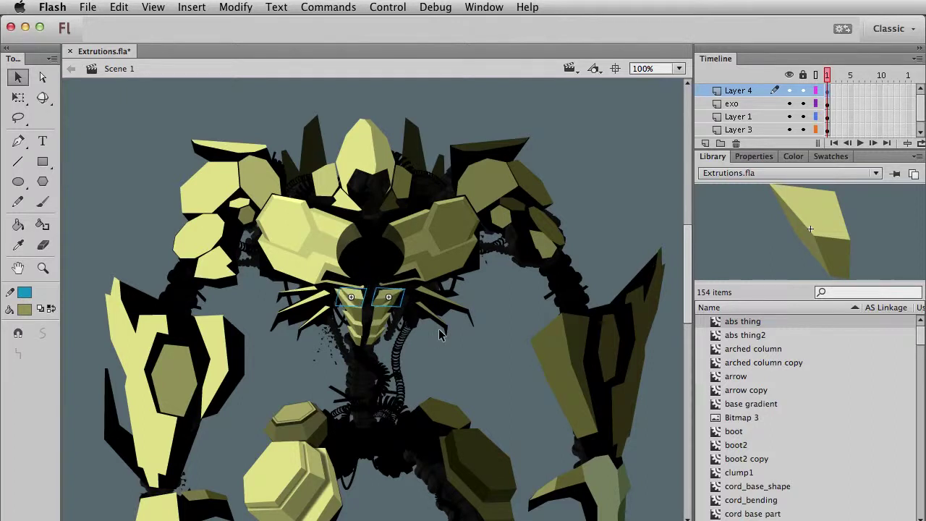
Narrow the two overlapping block copies so they sit within the width of the top abdomen blocks
key("q")
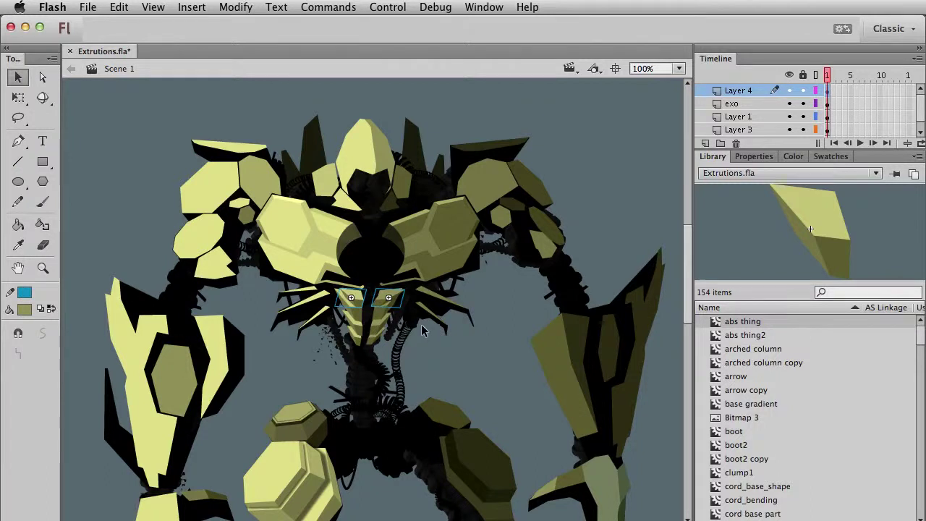
left_click_drag(408, 301, 397, 302)
key("v")
left_click(454, 352)
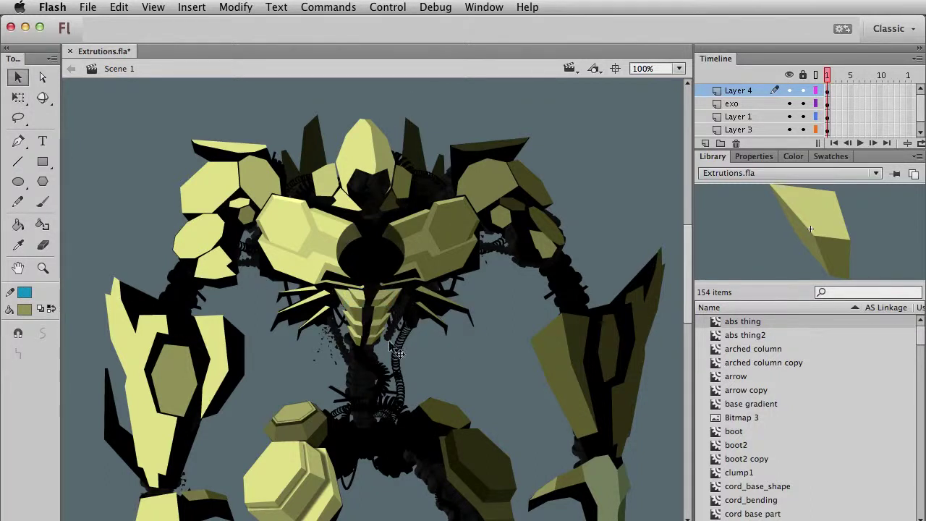
Stretch and skew the light block copy at the top of the abdomen slightly up toward the chest trim
left_click(42, 268)
left_click_drag(293, 250, 467, 380)
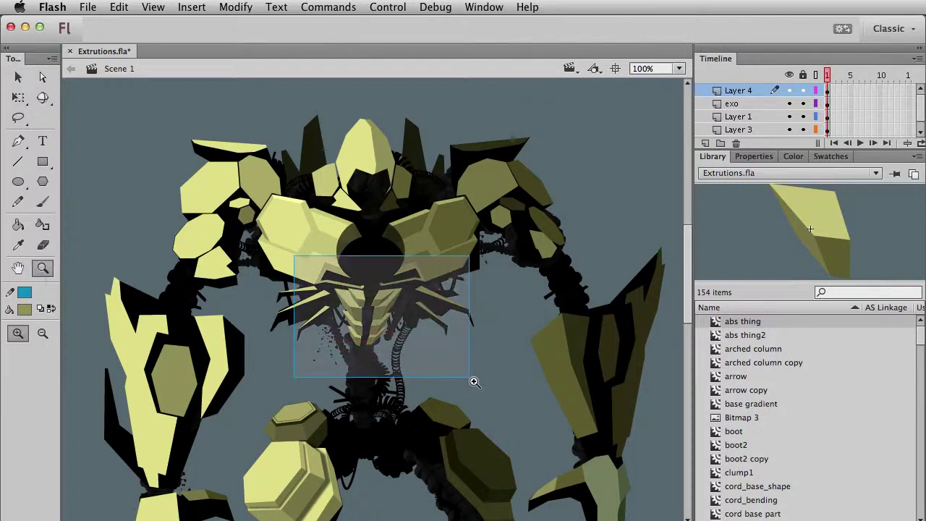
key("v")
key("q")
left_click(310, 262)
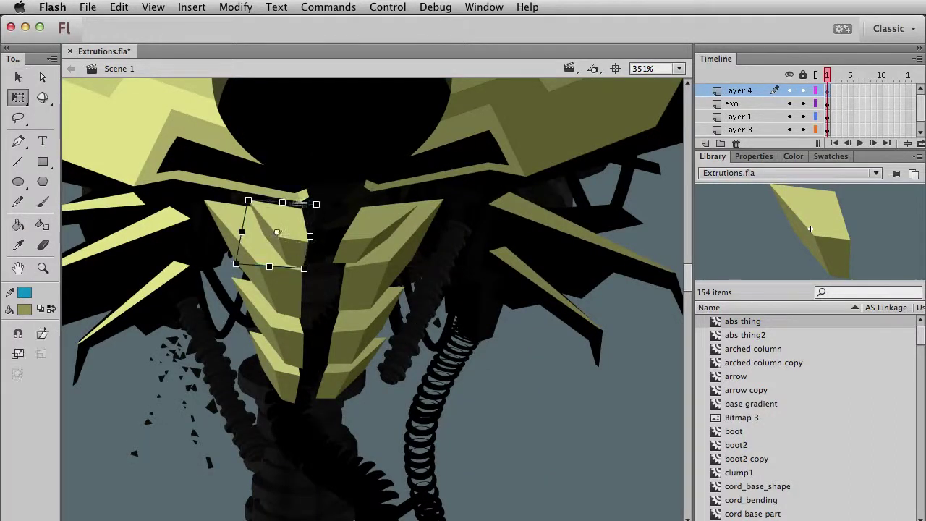
mouse_move(282, 203)
left_mouse_down()
mouse_move(272, 197)
mouse_move(280, 203)
left_mouse_up()
key("v")
Stretch the dark block copy slightly upward to match its light counterpart, and nudge it down a little
left_click(370, 245)
key("q")
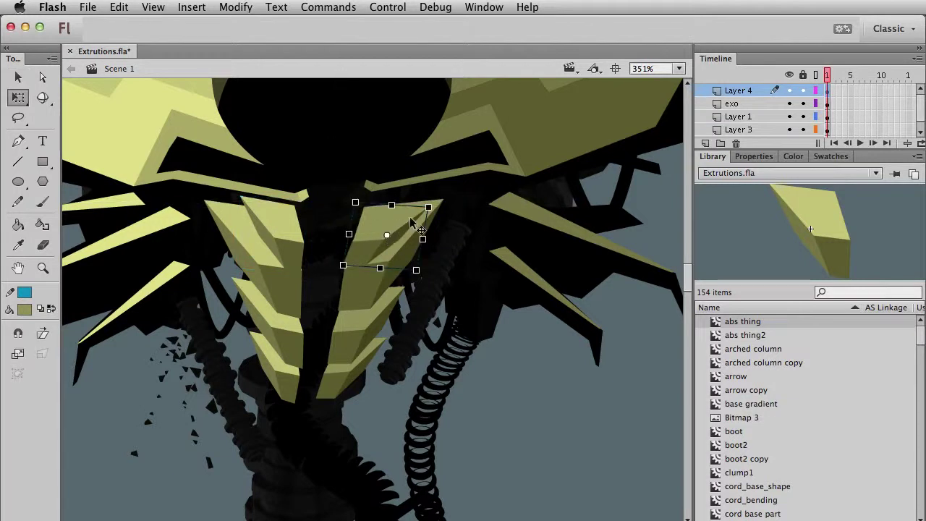
mouse_move(392, 206)
left_mouse_down()
mouse_move(385, 197)
mouse_move(395, 196)
left_mouse_up()
key("v")
key("Down")
Reselect the light block copy at the top of the abdomen and extend its upper edge a little further up
left_click(304, 243)
left_click(300, 248)
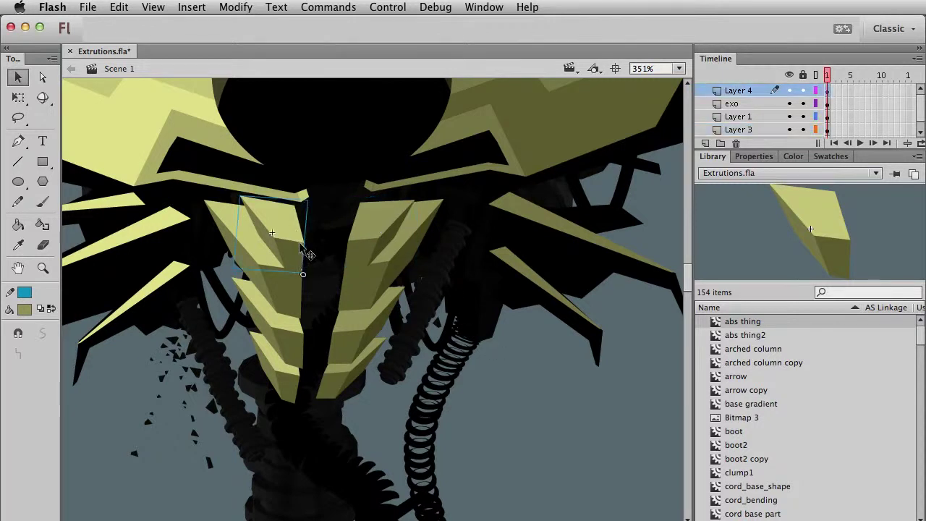
key("q")
mouse_move(276, 197)
left_mouse_down()
mouse_move(463, 190)
mouse_move(276, 190)
left_mouse_up()
key("v")
Shift the middle and lowest light abdomen blocks upward to tighten the spacing of the light column
left_click(316, 373)
left_click(293, 353)
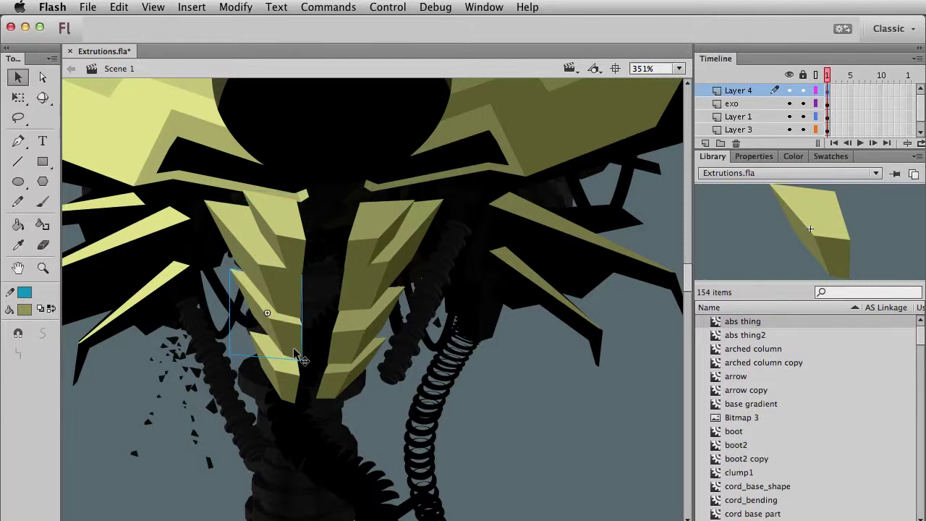
left_click(293, 375)
key("shift+Up")
key("shift+Up")
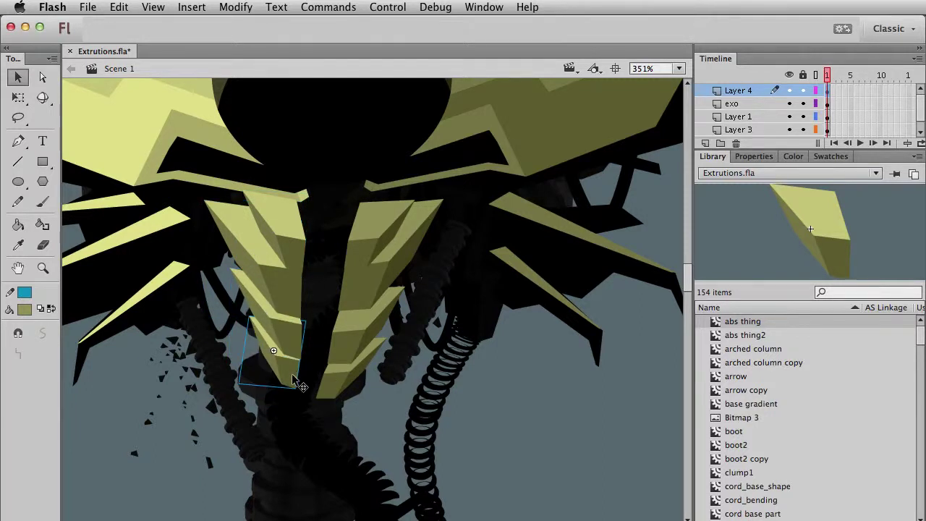
Move the middle and lowest dark abdomen blocks up and slightly right to match the spacing of the light column
left_click(367, 333)
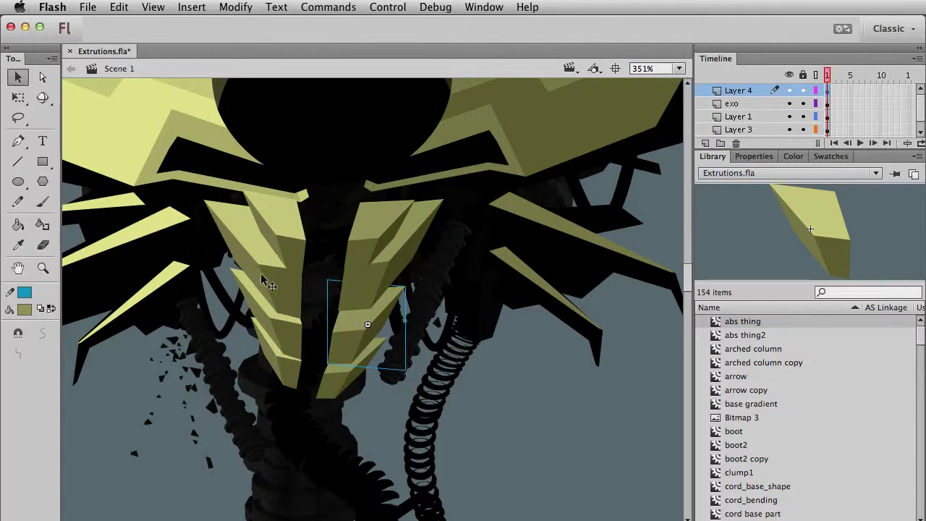
key("Up")
key("Up")
key("Up")
key("Up")
key("Up")
key("Up")
key("Right")
key("Right")
key("Left")
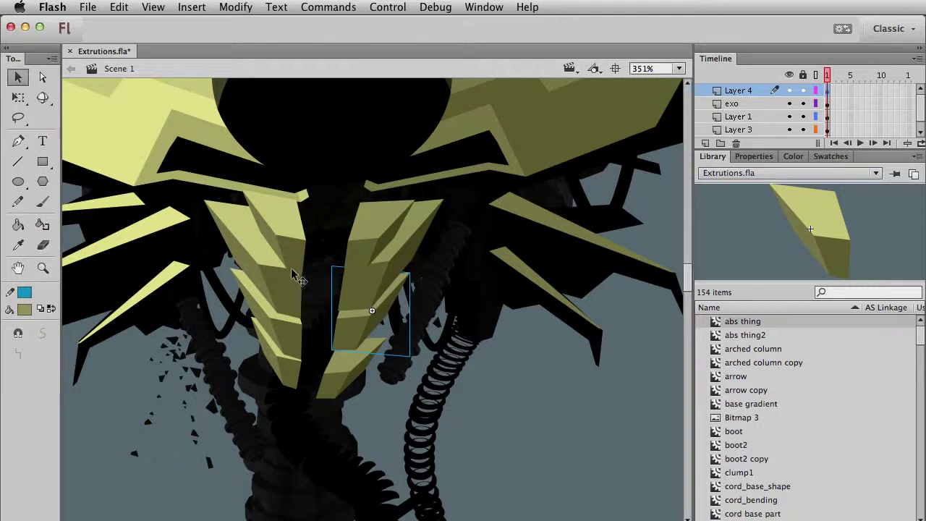
left_click_drag(349, 383, 358, 363)
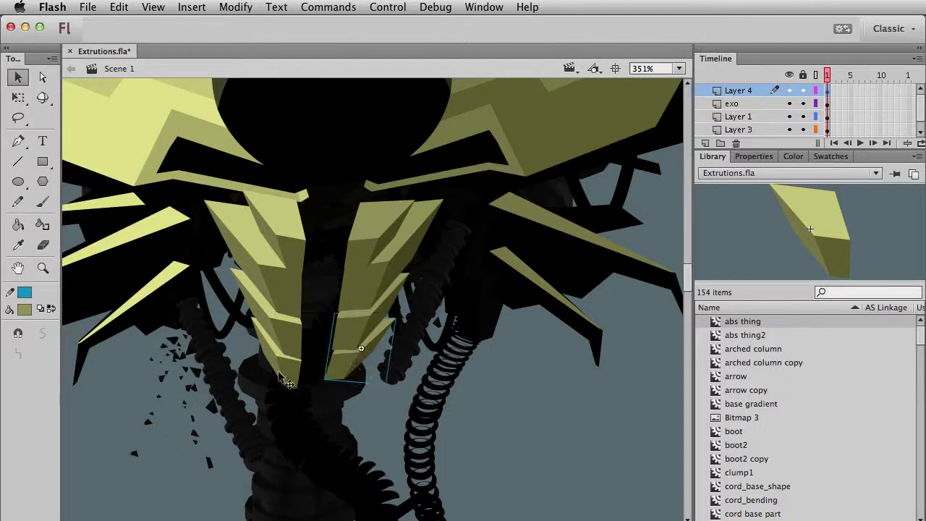
Select all eight abdomen blocks and stretch them slightly downward
key("super+1")
left_click_drag(447, 348, 359, 272)
left_click(418, 370)
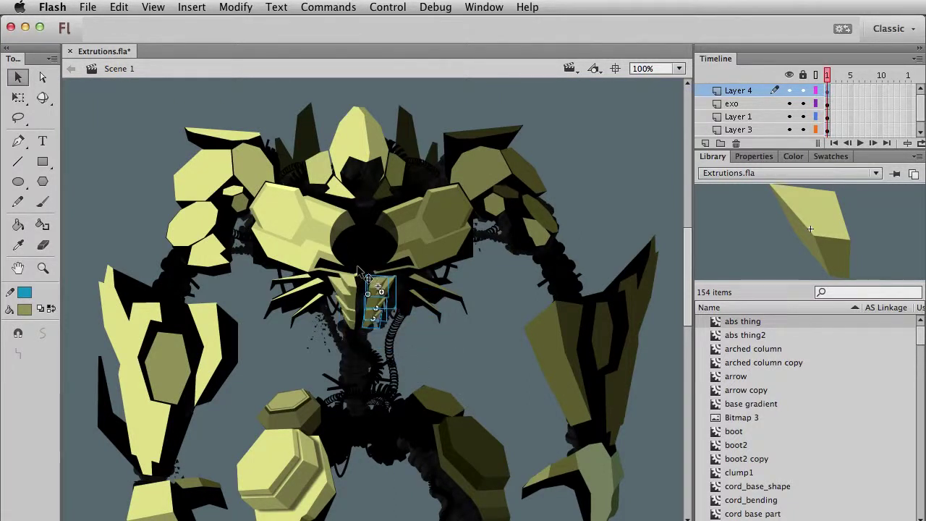
left_click(250, 348)
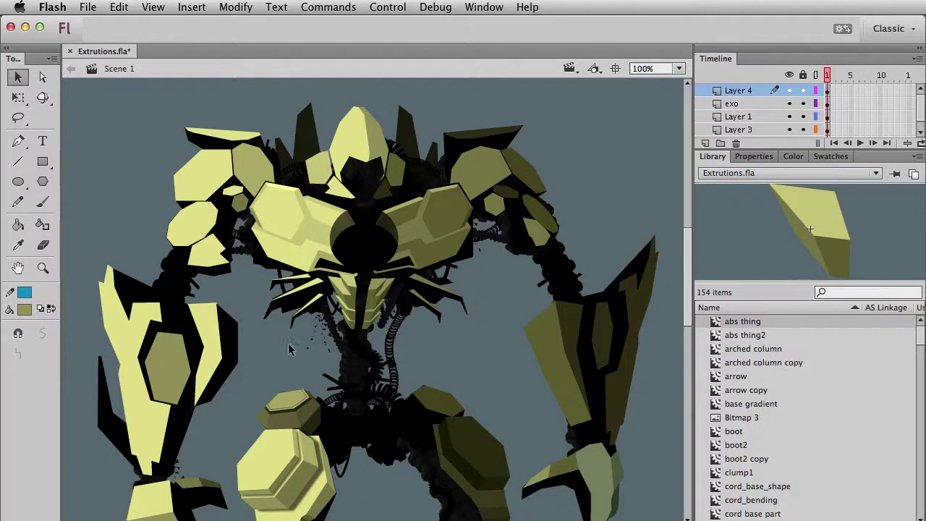
left_click_drag(310, 375, 417, 262)
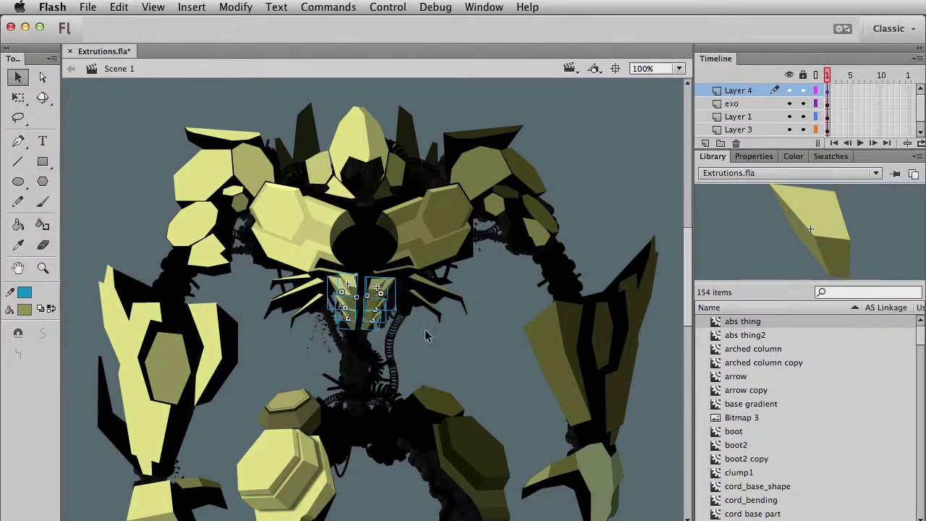
key("q")
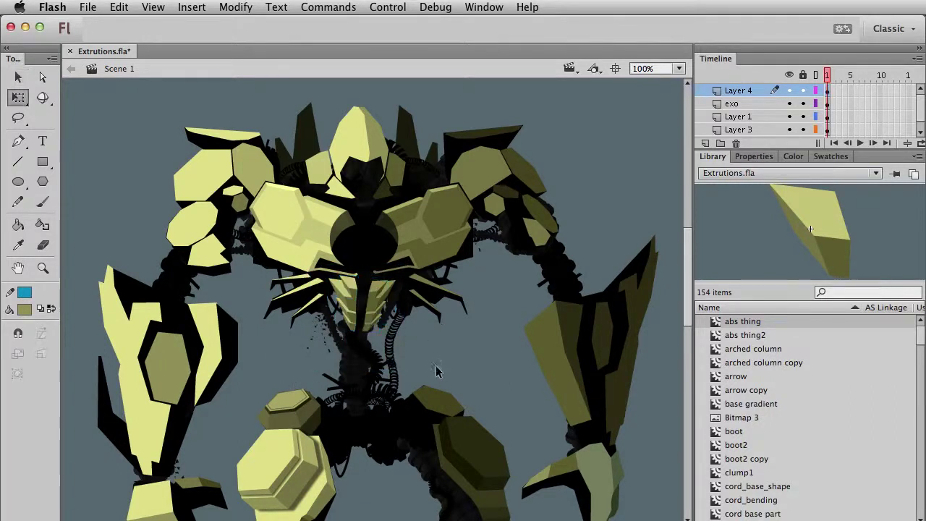
Select the dark abdomen column and raise its upper edge slightly to level it with the light column
key("v")
left_click_drag(427, 360, 356, 272)
key("q")
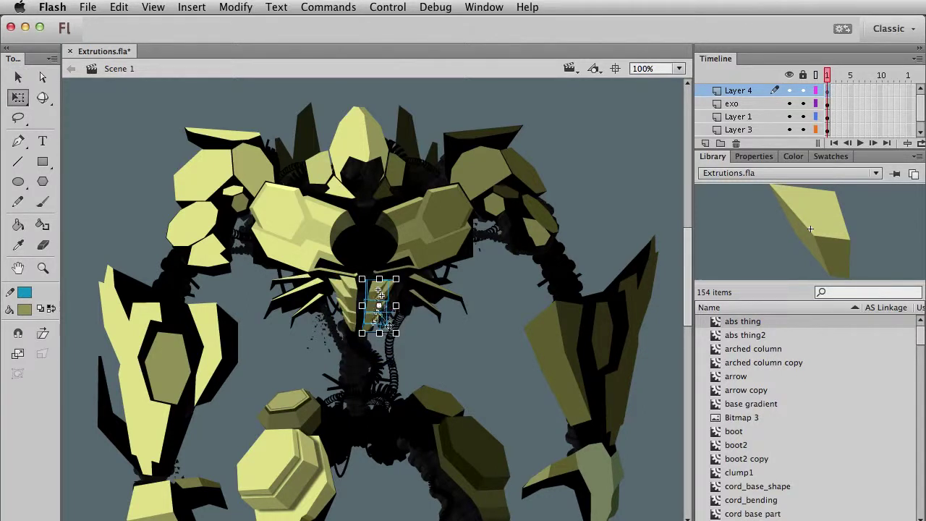
left_click_drag(379, 279, 377, 277)
key("v")
left_click(453, 406)
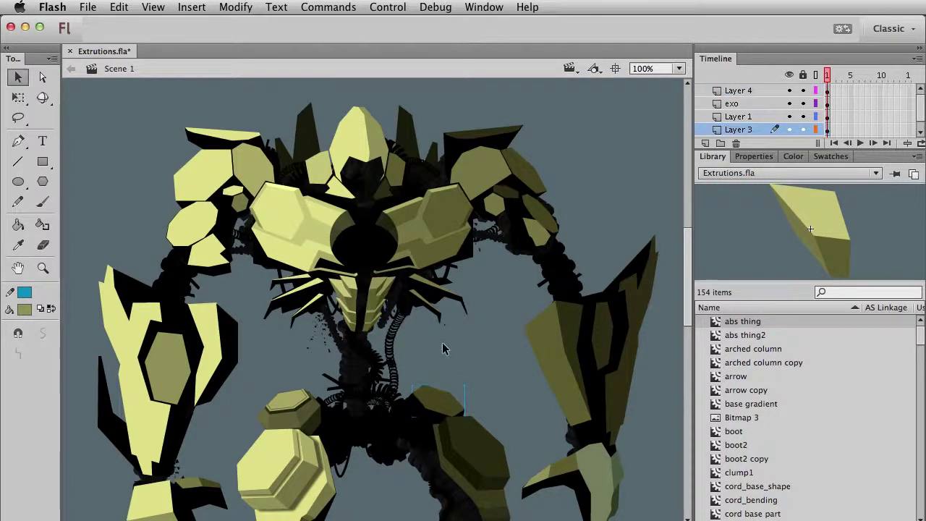
scroll(470, 352, "left", 3)
scroll(470, 352, "up", 1)
left_click_drag(487, 360, 353, 284)
key("q")
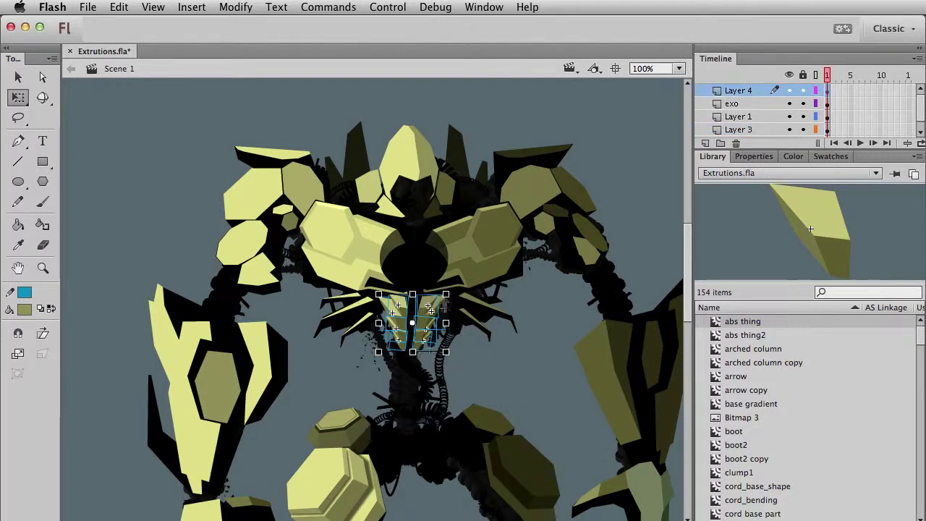
key("v")
left_click(452, 293)
left_click(463, 285)
left_click_drag(464, 284, 464, 286)
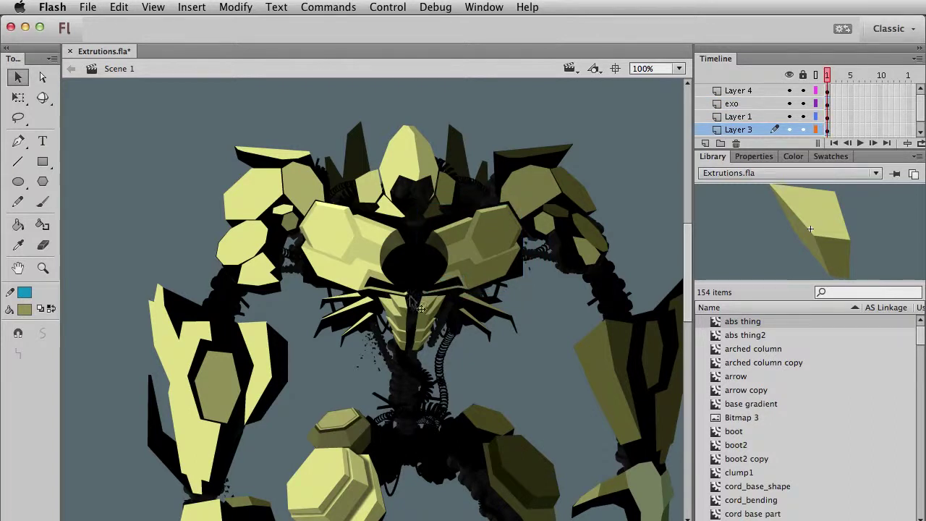
left_click(365, 267)
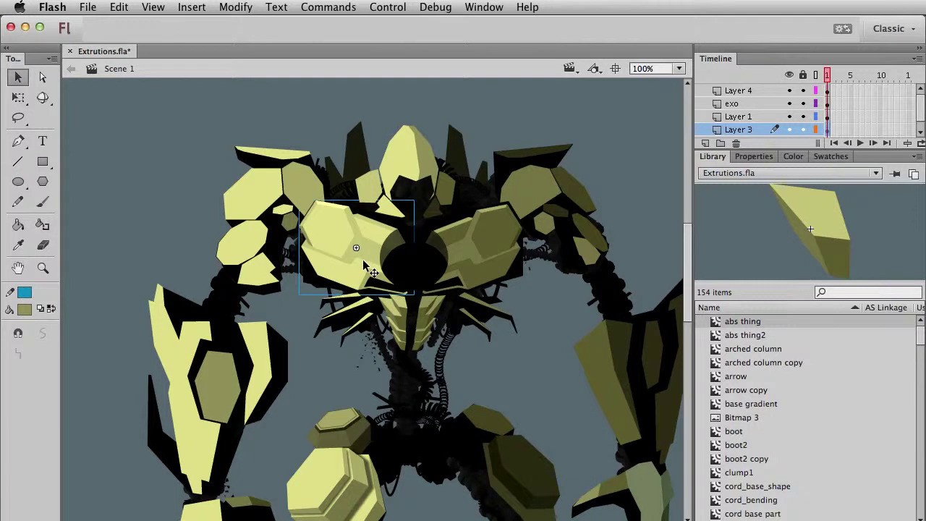
left_click(453, 271)
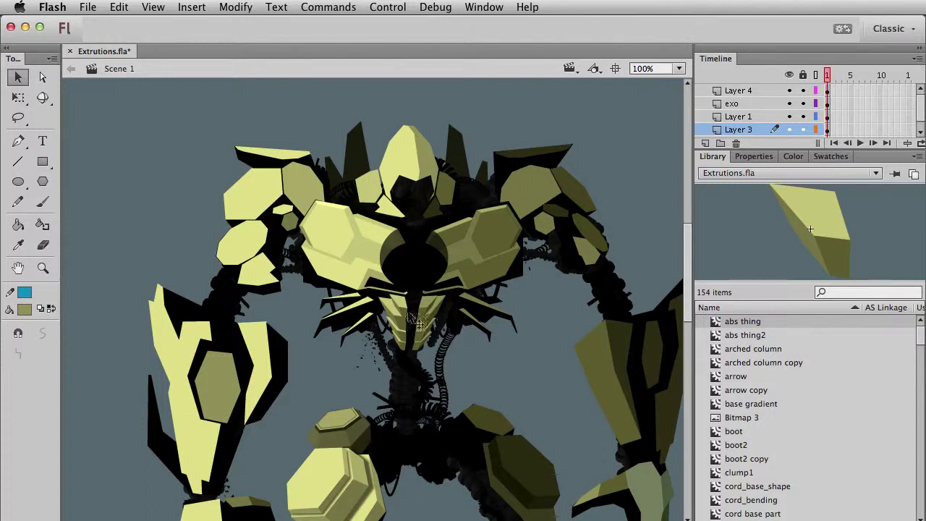
Select only the eight abdomen blocks, without the ribs, and convert them into a single movie clip symbol
left_click_drag(488, 362, 338, 276)
key("q")
left_click(493, 372)
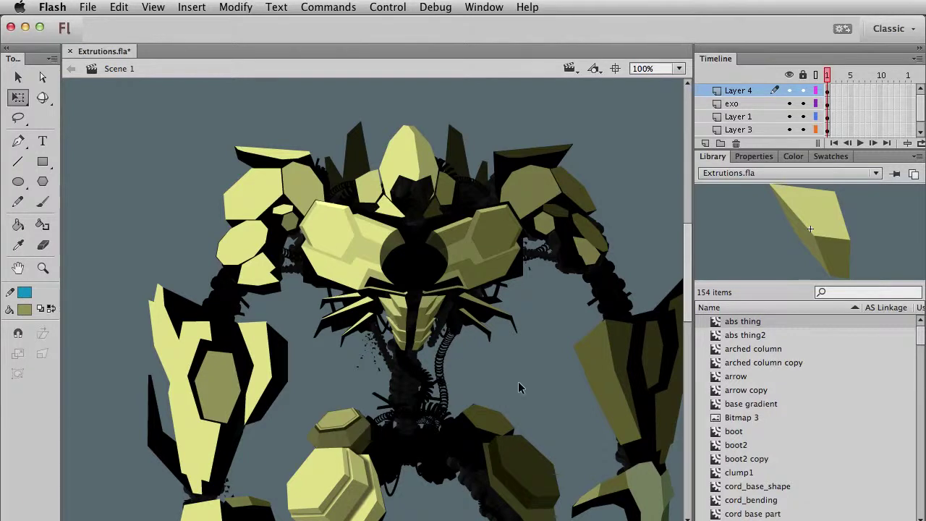
left_click_drag(516, 376, 360, 281)
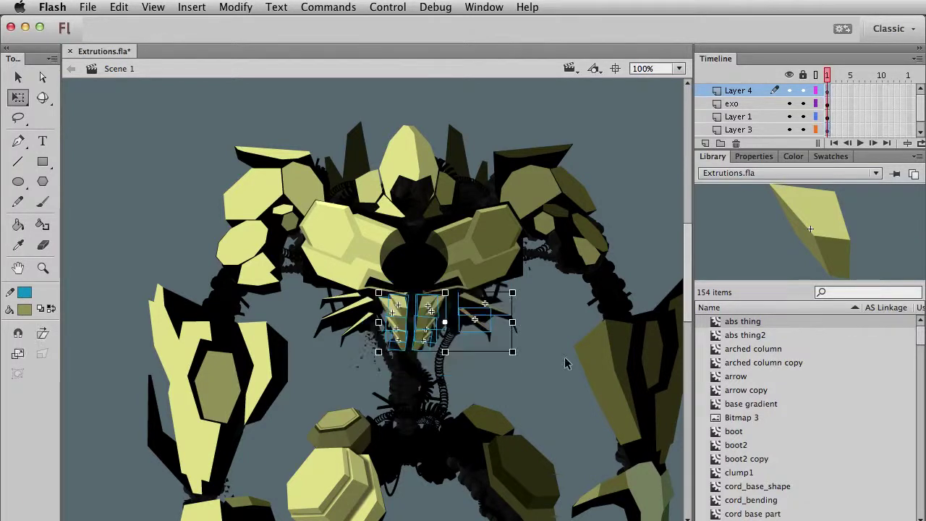
left_click(478, 371)
left_click_drag(464, 365, 370, 282)
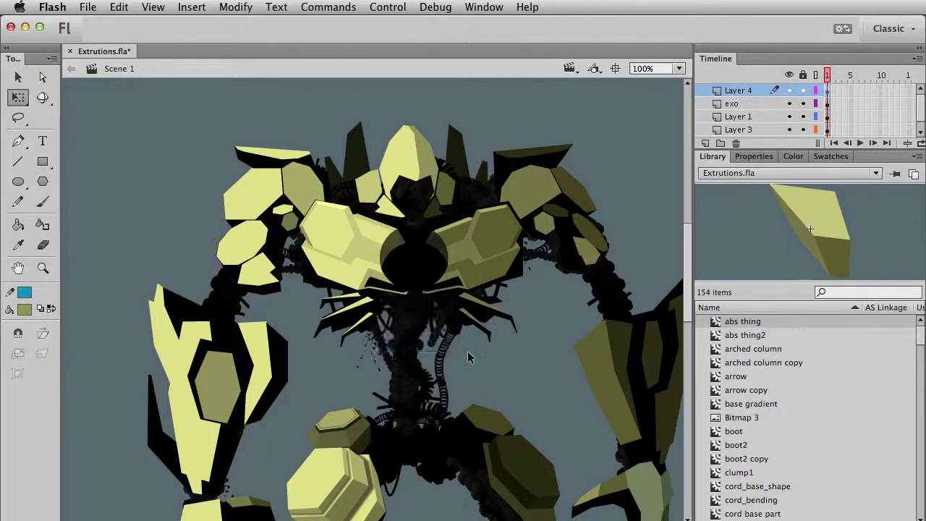
key("F8")
key("Return")
key("v")
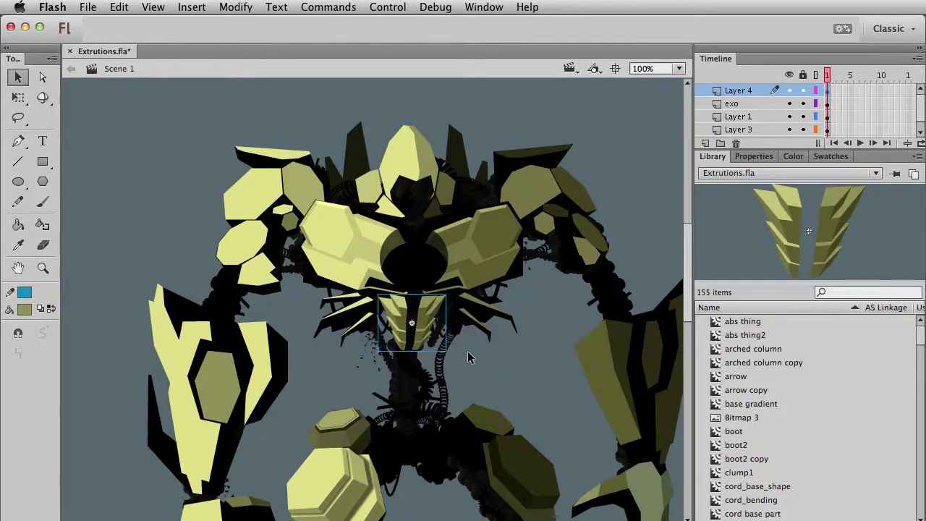
Apply a black Tint color effect of 34% to the abdomen symbol
left_click(763, 160)
left_click(803, 293)
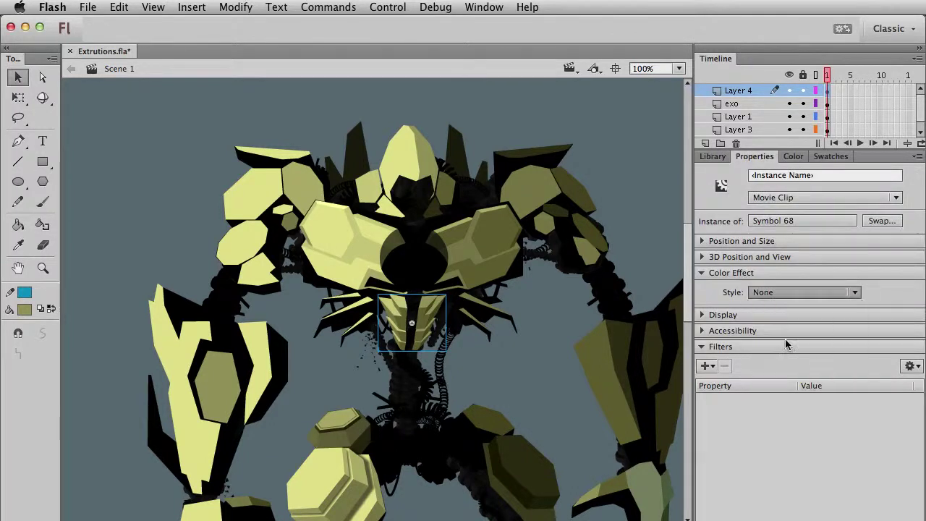
left_click(771, 340)
left_click(880, 290)
left_click(874, 322)
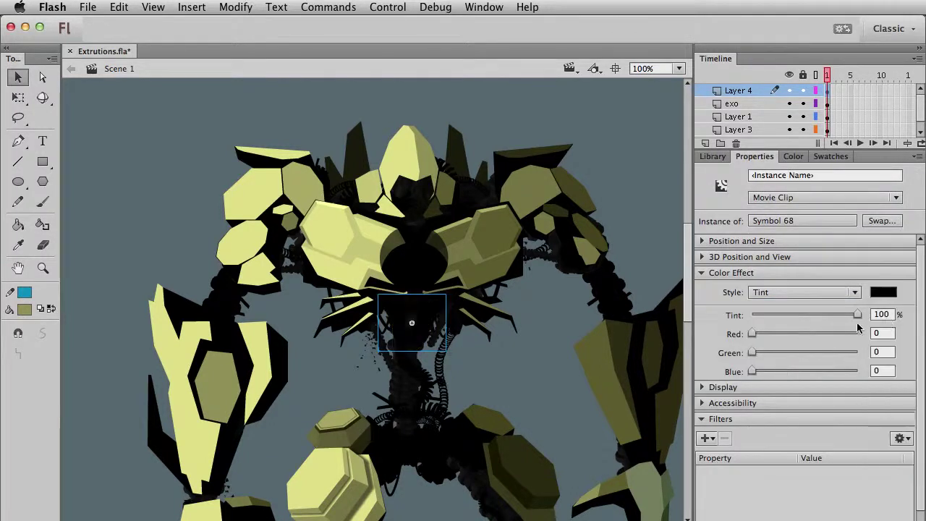
left_click_drag(857, 315, 788, 310)
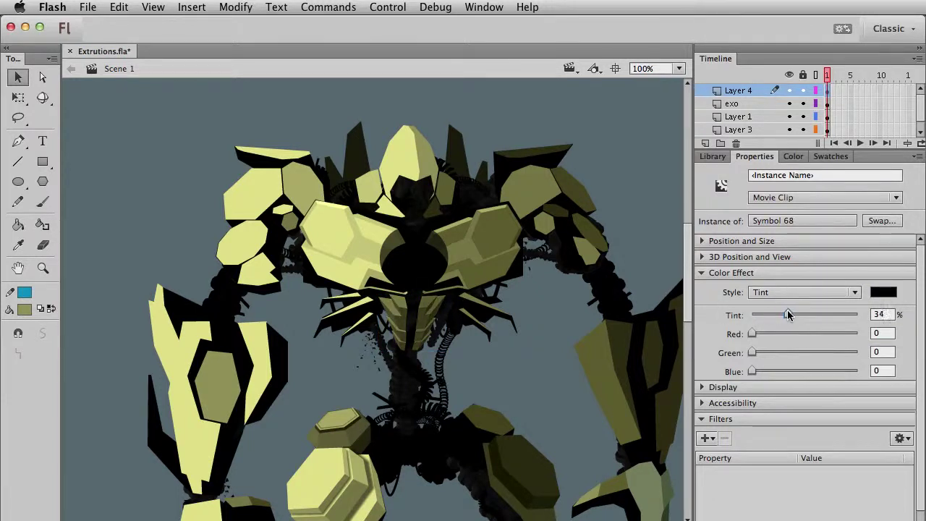
left_click(550, 404)
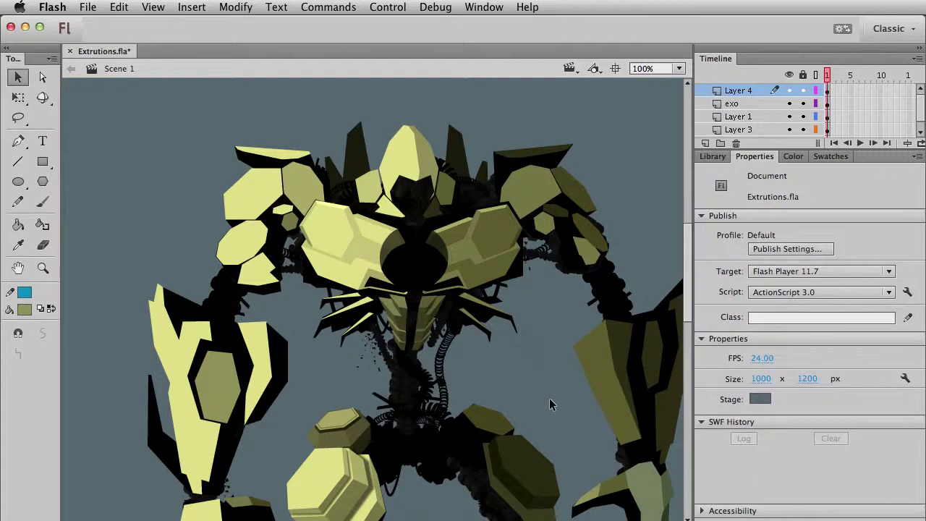